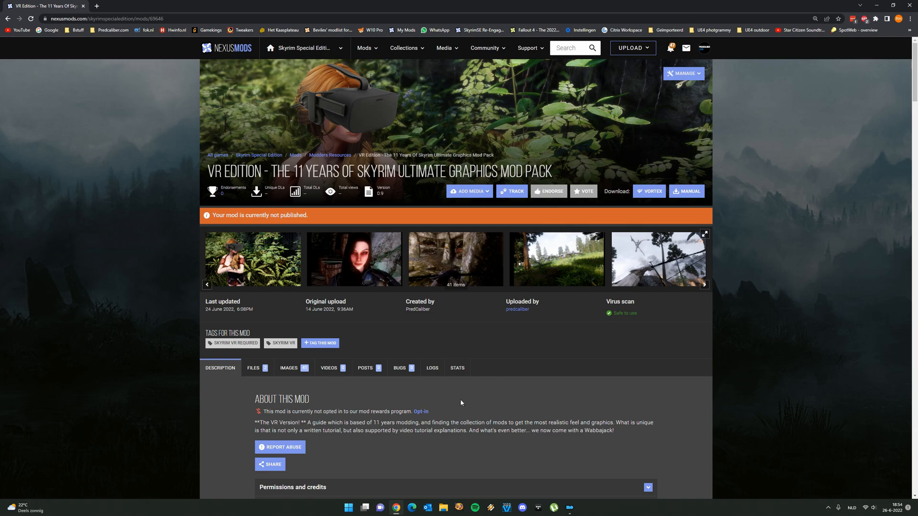
Read through the VR Edition mod page's description, covering the requirements, preparation and Wabbajack installation sections
{"action": "scroll", "coordinate": [368, 390], "scroll_direction": "down", "scroll_amount": 4}
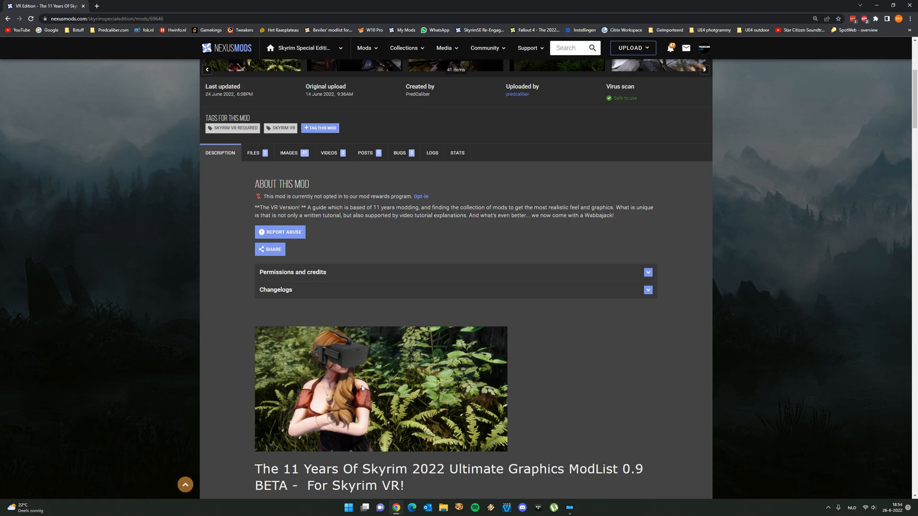
{"action": "scroll", "coordinate": [361, 383], "scroll_direction": "down", "scroll_amount": 7}
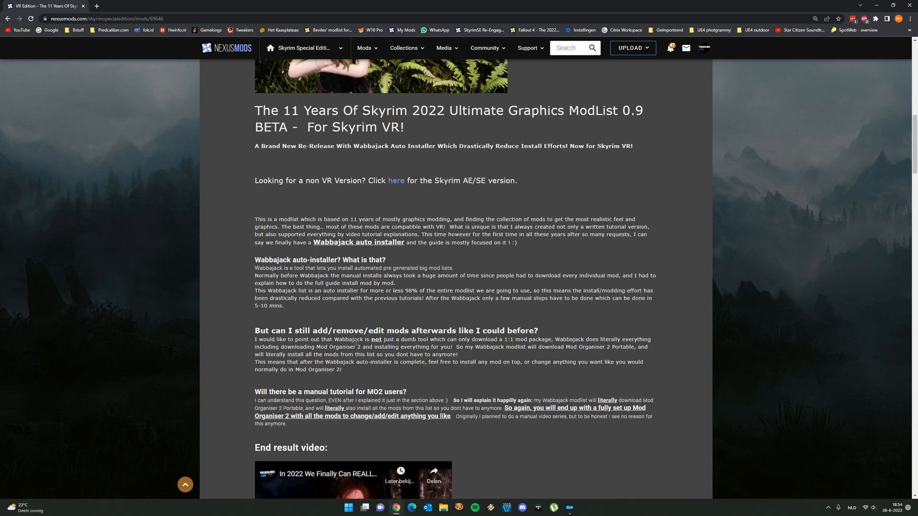
{"action": "scroll", "coordinate": [316, 297], "scroll_direction": "down", "scroll_amount": 8}
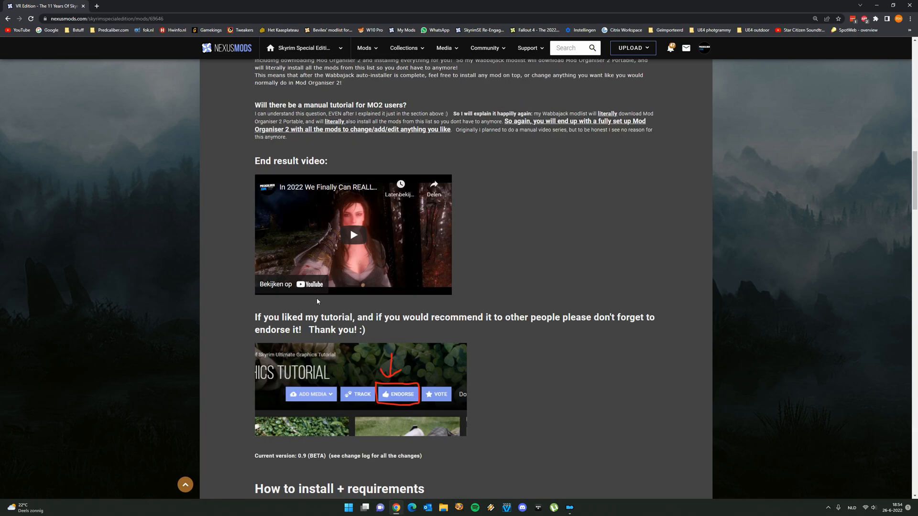
{"action": "scroll", "coordinate": [317, 302], "scroll_direction": "down", "scroll_amount": 1}
{"action": "scroll", "coordinate": [299, 293], "scroll_direction": "down", "scroll_amount": 5}
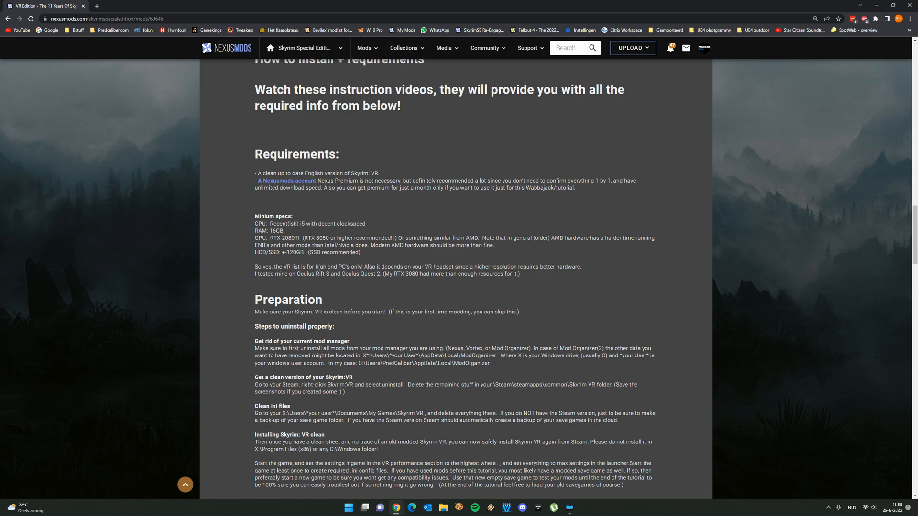
{"action": "scroll", "coordinate": [316, 274], "scroll_direction": "down", "scroll_amount": 3}
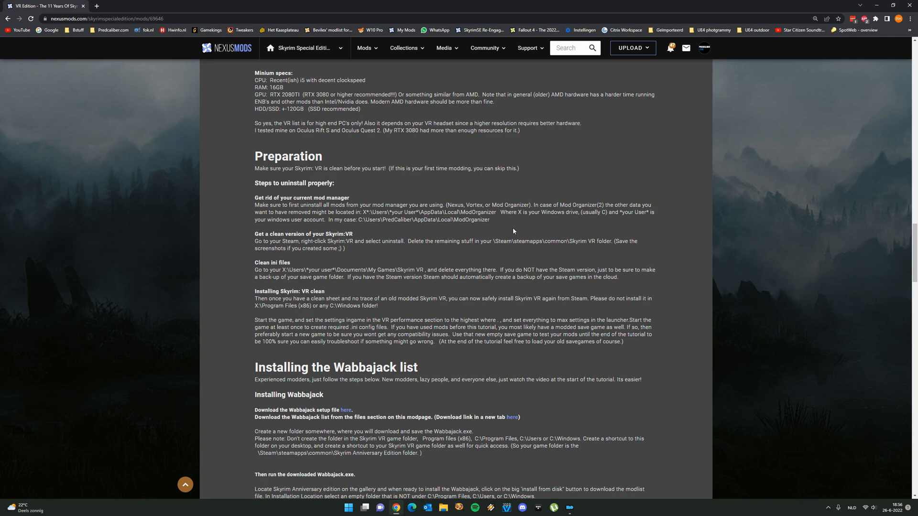
{"action": "scroll", "coordinate": [439, 223], "scroll_direction": "down", "scroll_amount": 3}
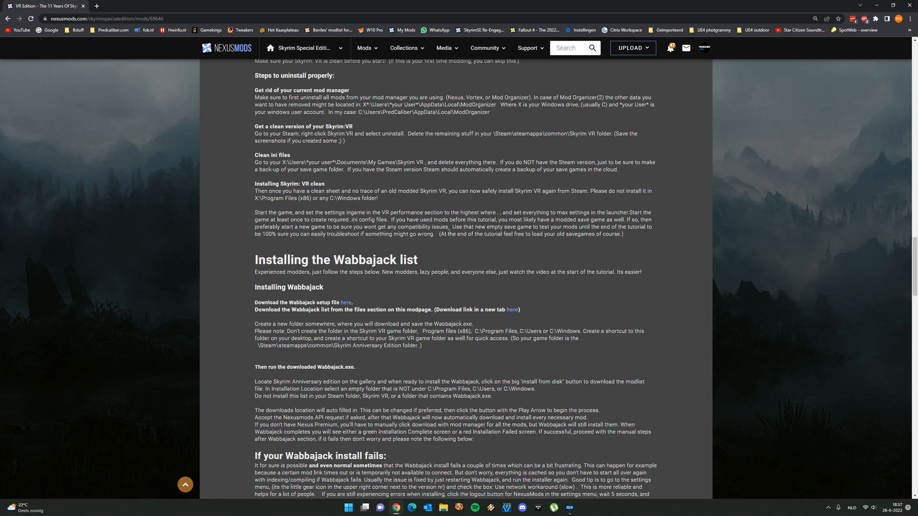
{"action": "scroll", "coordinate": [346, 209], "scroll_direction": "down", "scroll_amount": 1}
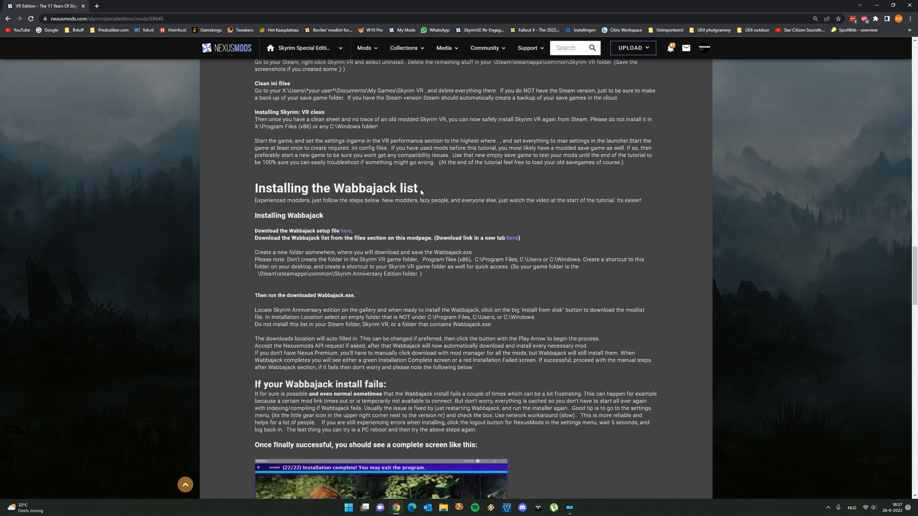
Open the Wabbajack setup file link from the mod page in a new browser tab and view that tab
{"action": "right_click", "coordinate": [345, 230]}
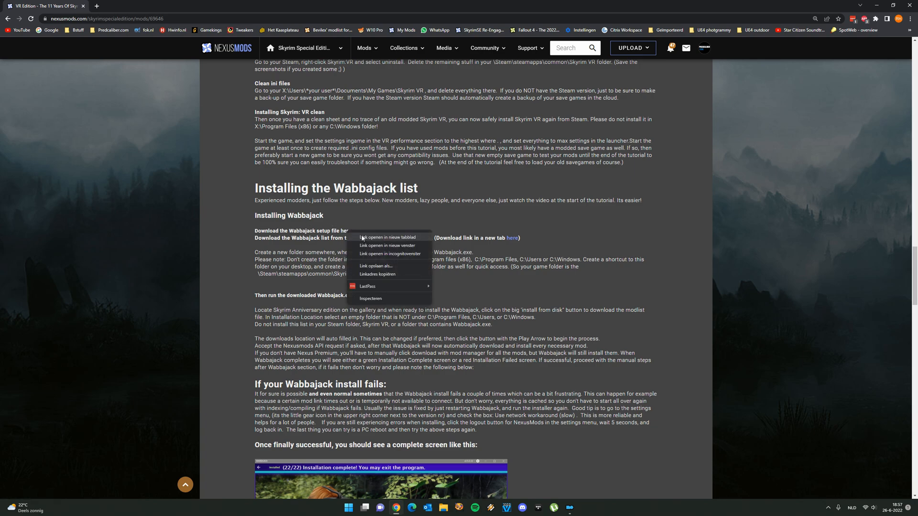
{"action": "left_click", "coordinate": [373, 235]}
{"action": "key", "text": "ctrl+Tab"}
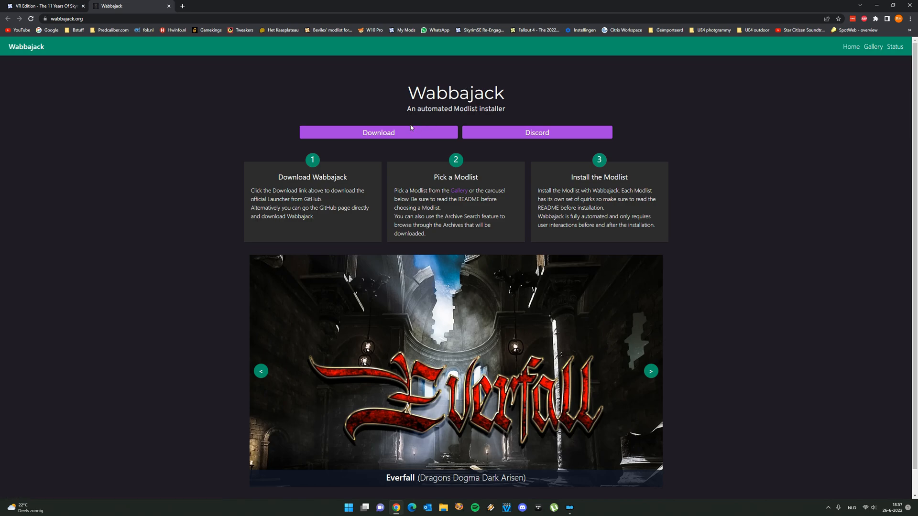
Return to the mod page and view its downloadable files, including the main Wabbajack modlist file
{"action": "left_click", "coordinate": [43, 6]}
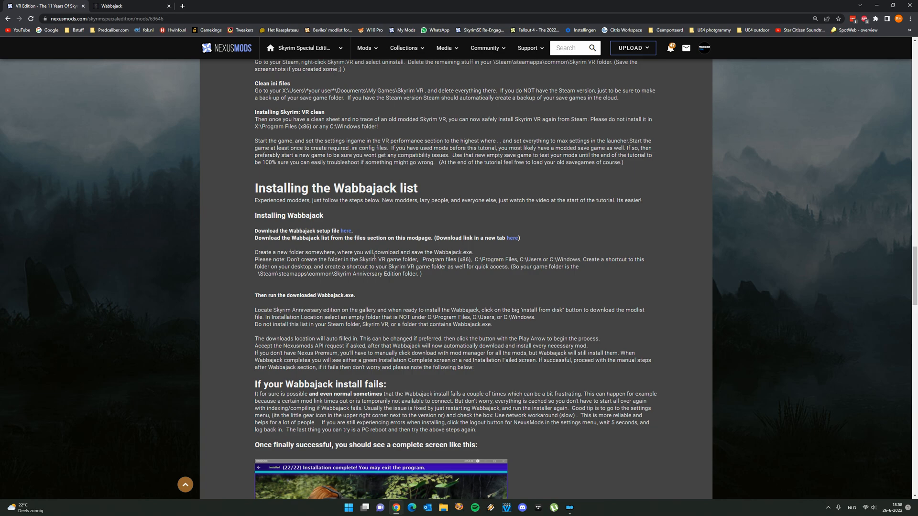
{"action": "scroll", "coordinate": [336, 263], "scroll_direction": "down", "scroll_amount": 1}
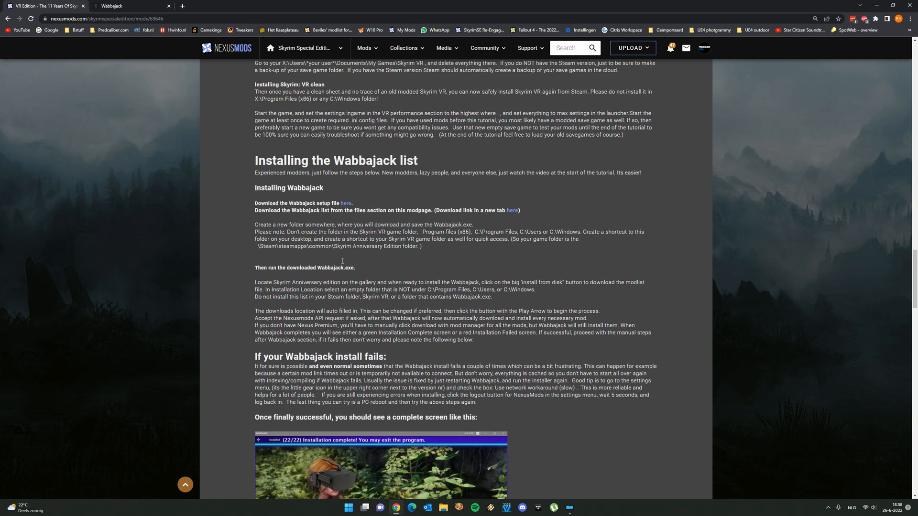
{"action": "scroll", "coordinate": [373, 203], "scroll_direction": "up", "scroll_amount": 1}
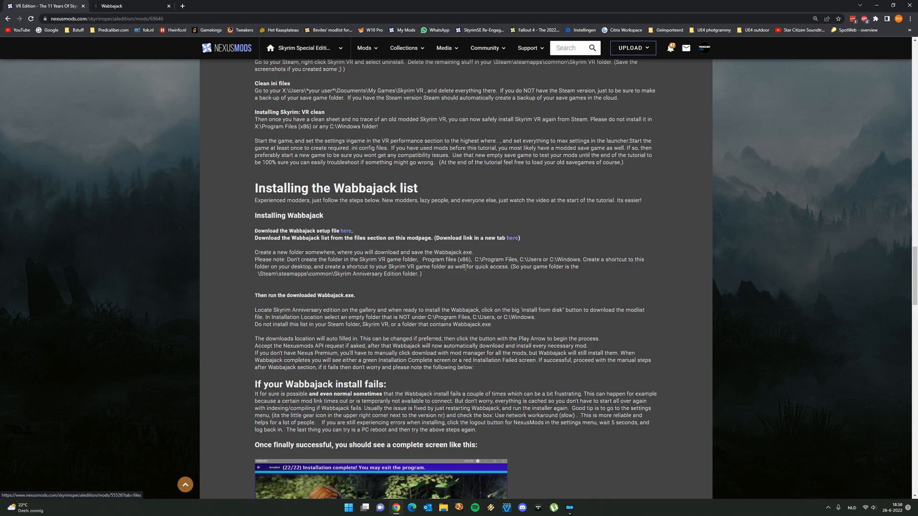
{"action": "scroll", "coordinate": [321, 294], "scroll_direction": "up", "scroll_amount": 20}
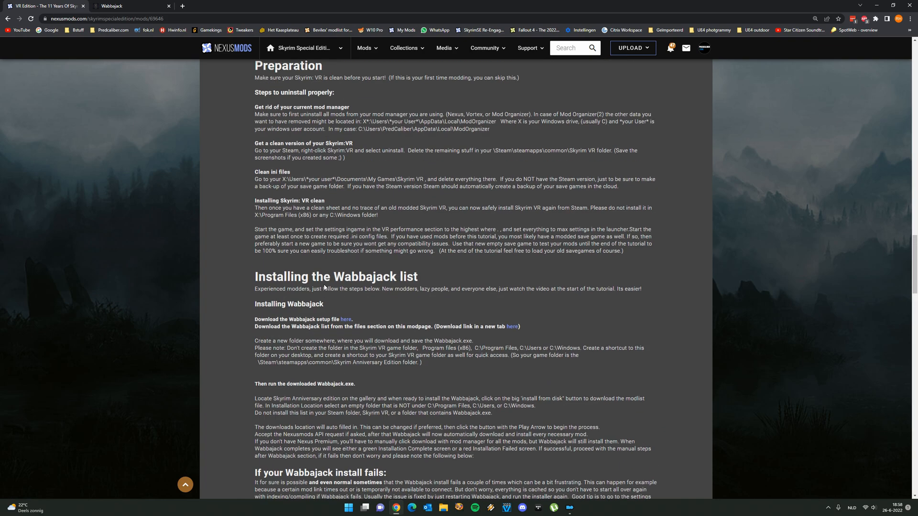
{"action": "scroll", "coordinate": [328, 305], "scroll_direction": "up", "scroll_amount": 10}
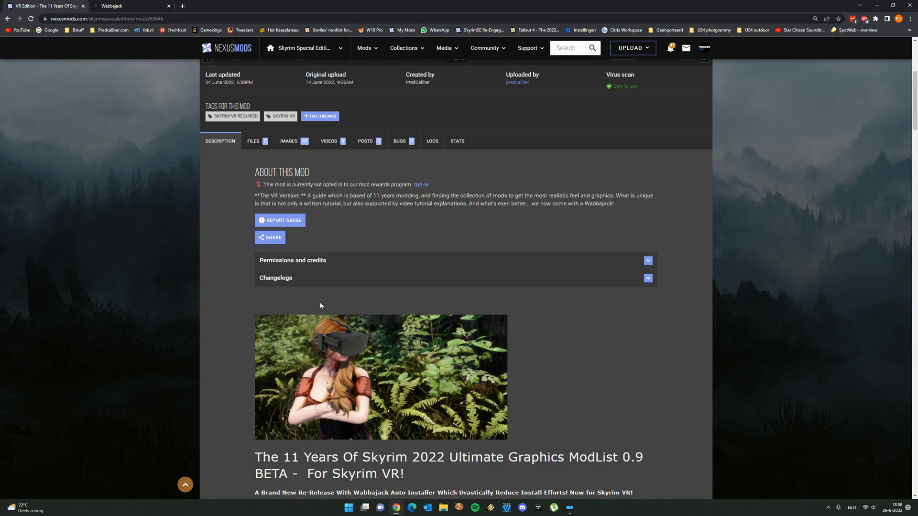
{"action": "left_click", "coordinate": [253, 372]}
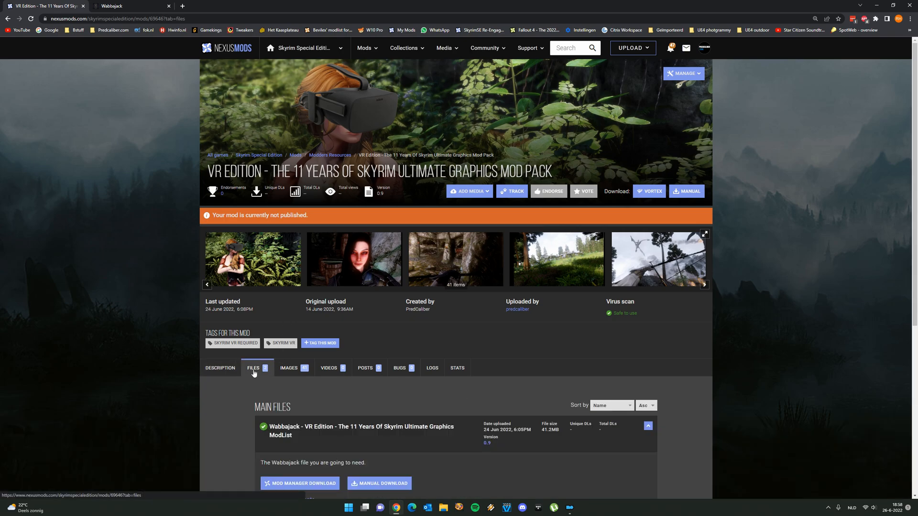
{"action": "scroll", "coordinate": [279, 334], "scroll_direction": "down", "scroll_amount": 5}
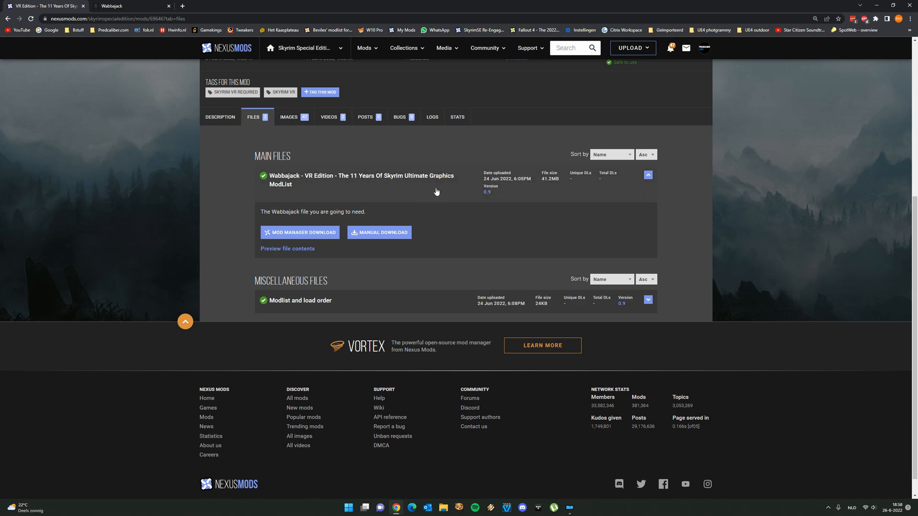
Go back to the mod's description and look through the installation instructions
{"action": "left_click", "coordinate": [219, 118]}
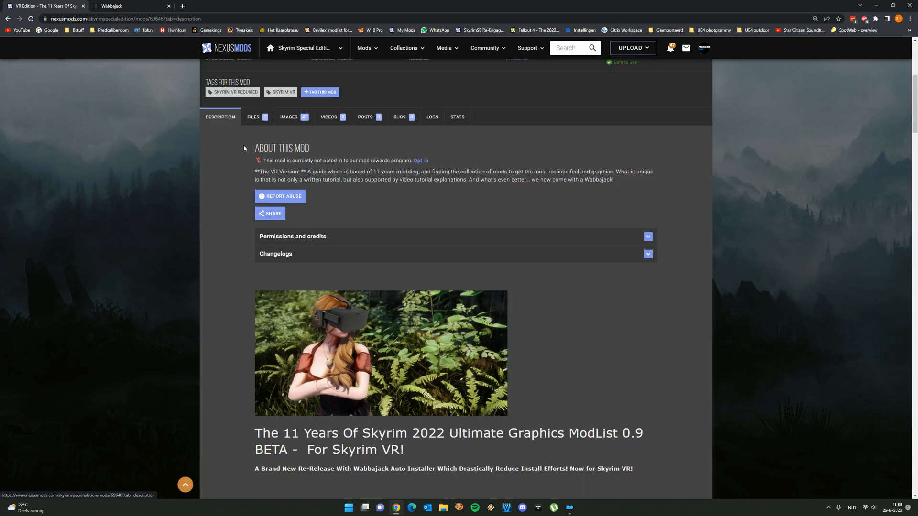
{"action": "scroll", "coordinate": [423, 271], "scroll_direction": "down", "scroll_amount": 13}
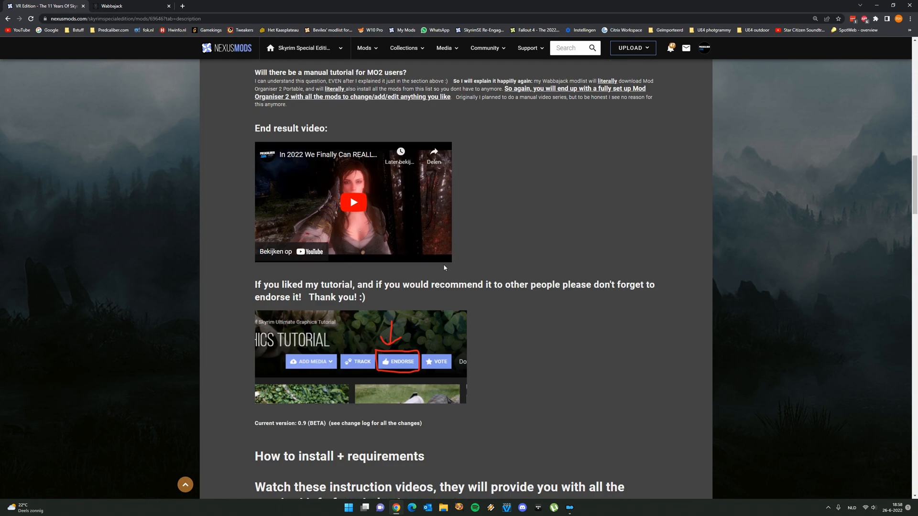
{"action": "scroll", "coordinate": [443, 267], "scroll_direction": "down", "scroll_amount": 8}
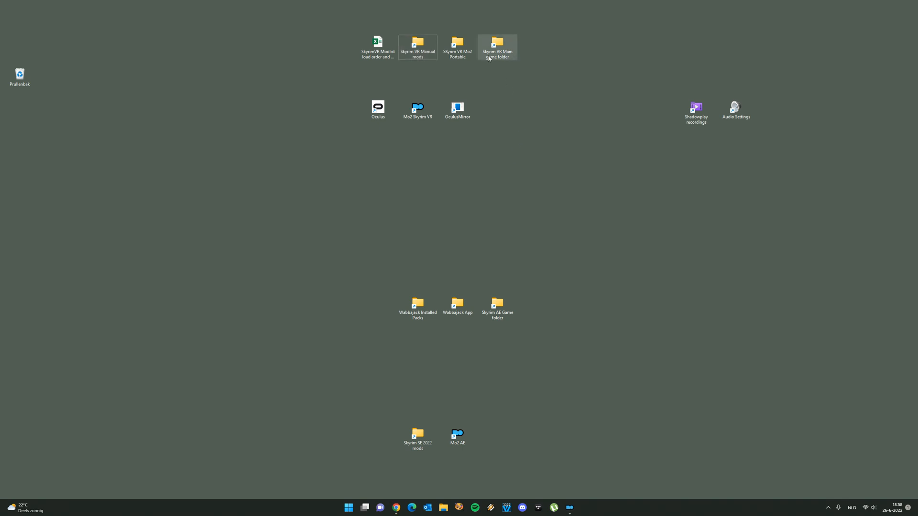
Launch Wabbajack.exe from the Wabbajack App folder and review its login and performance settings
{"action": "double_click", "coordinate": [457, 306]}
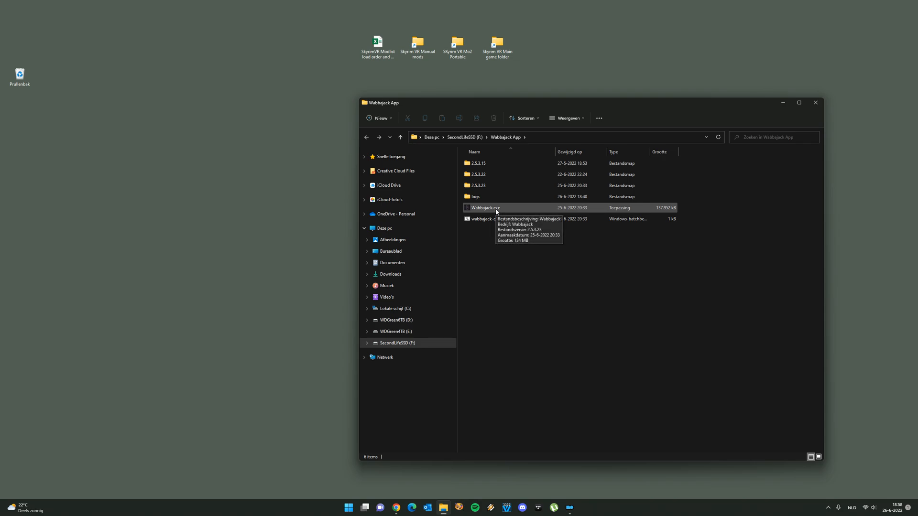
{"action": "double_click", "coordinate": [496, 211]}
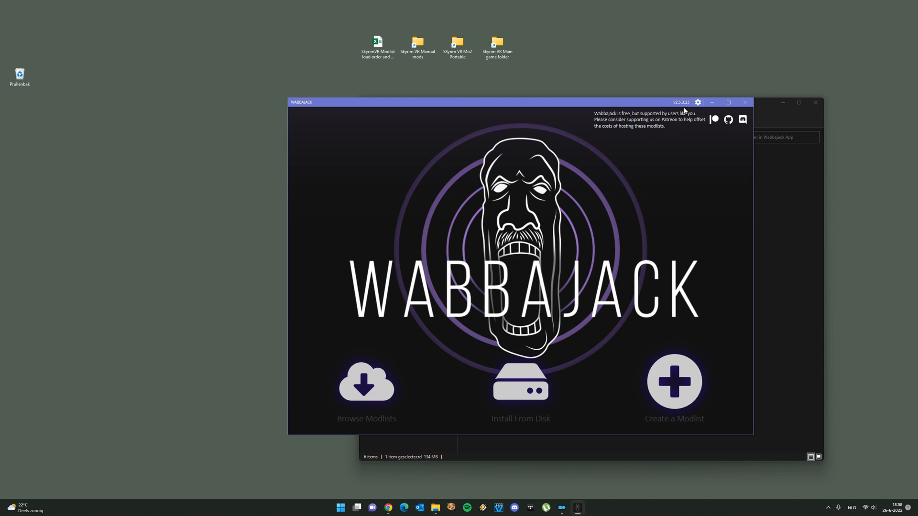
{"action": "left_click", "coordinate": [698, 102]}
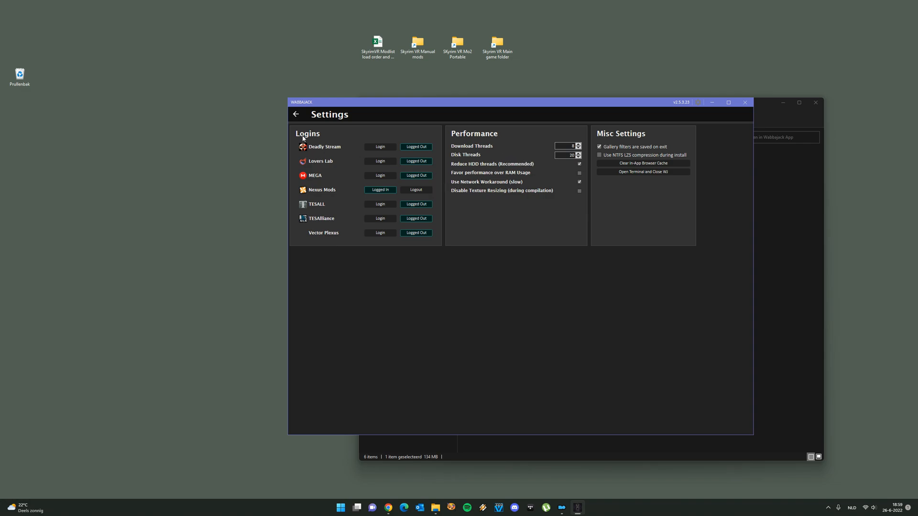
{"action": "left_click", "coordinate": [296, 117]}
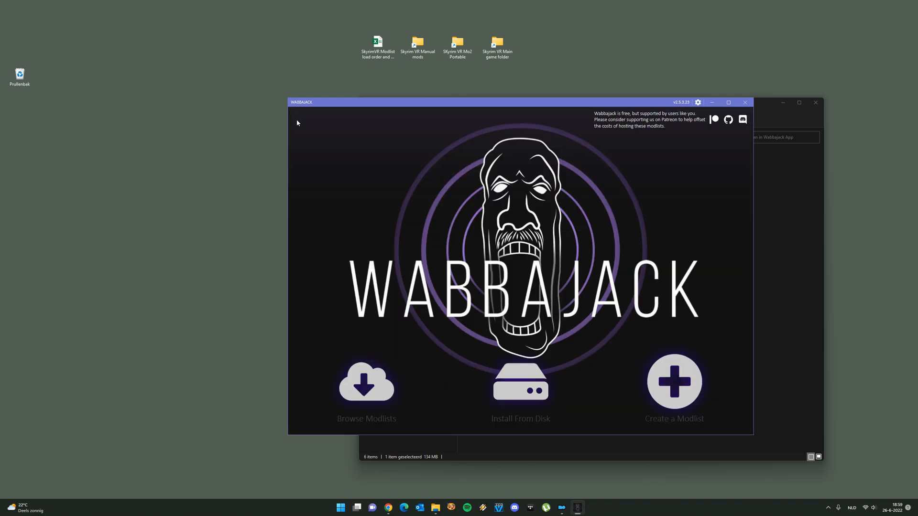
Open Wabbajack's Install From Disk setup, inspect the target modlist path and installation location, and close the program
{"action": "left_click", "coordinate": [531, 395]}
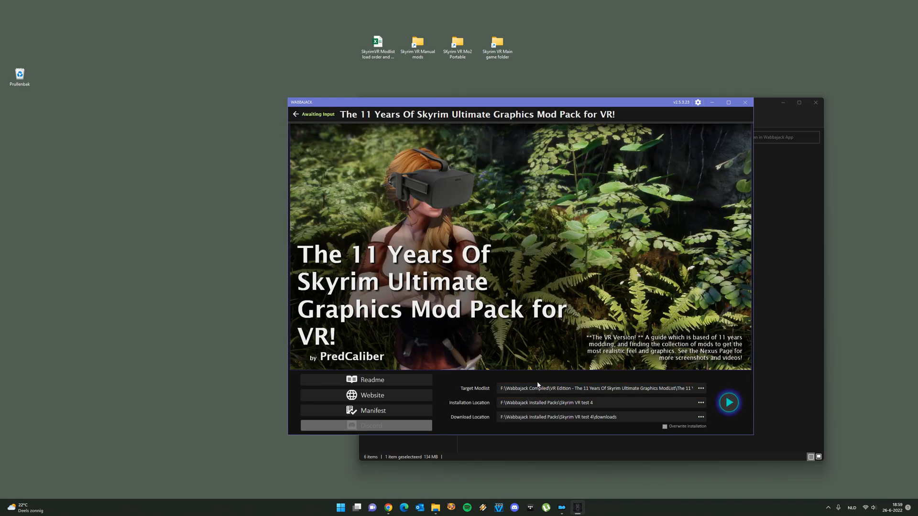
{"action": "left_click_drag", "start_coordinate": [664, 389], "coordinate": [716, 393]}
{"action": "left_click", "coordinate": [680, 390]}
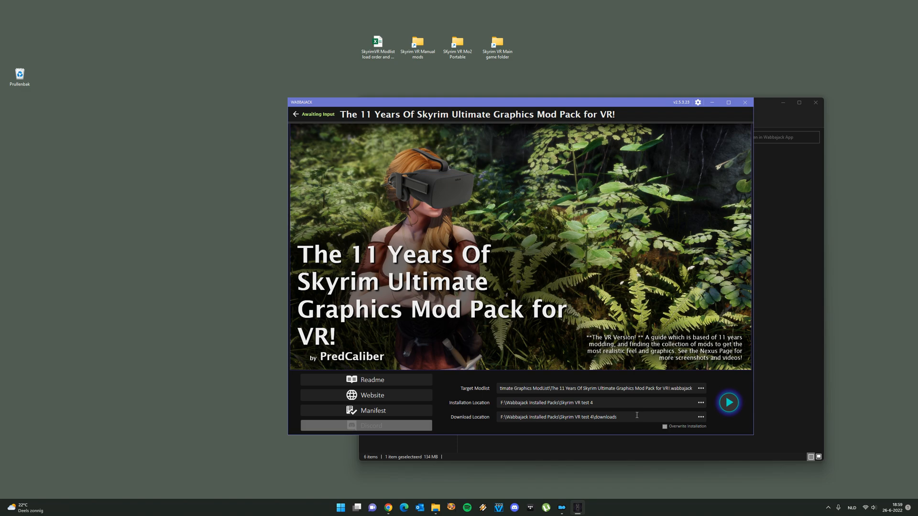
{"action": "left_click", "coordinate": [589, 404]}
{"action": "key", "text": "BackSpace"}
{"action": "left_click", "coordinate": [745, 103]}
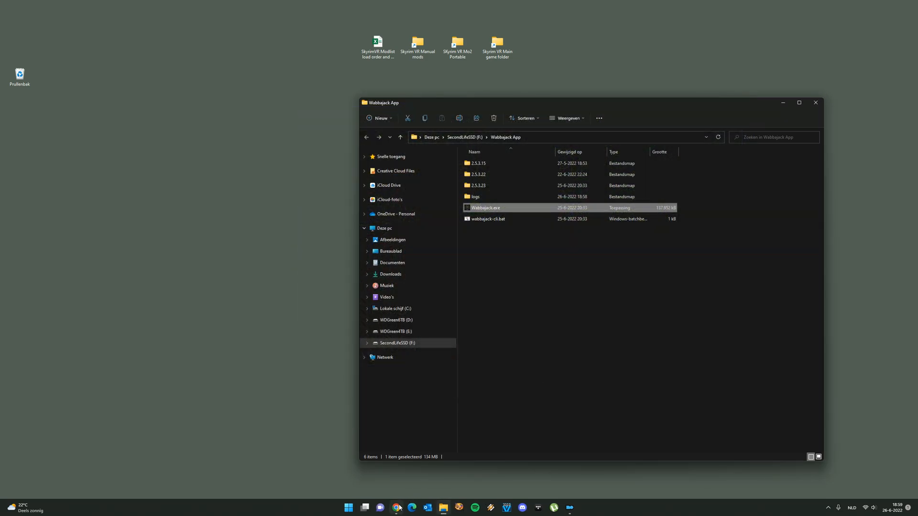
Switch back to Chrome and read the guide's sections on failed installs, the completion screen and the manual steps after Wabbajack
{"action": "left_click", "coordinate": [396, 508]}
{"action": "scroll", "coordinate": [383, 409], "scroll_direction": "down", "scroll_amount": 15}
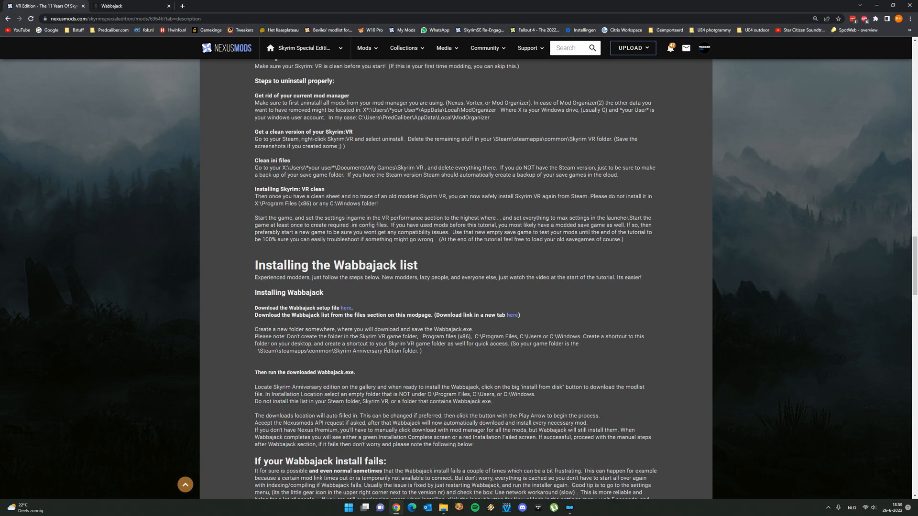
{"action": "scroll", "coordinate": [387, 350], "scroll_direction": "up", "scroll_amount": 3}
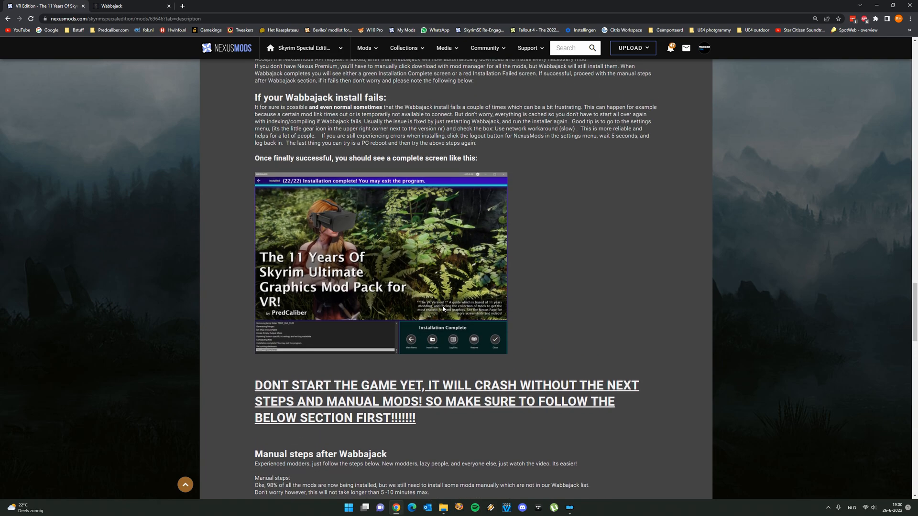
{"action": "scroll", "coordinate": [460, 310], "scroll_direction": "down", "scroll_amount": 2}
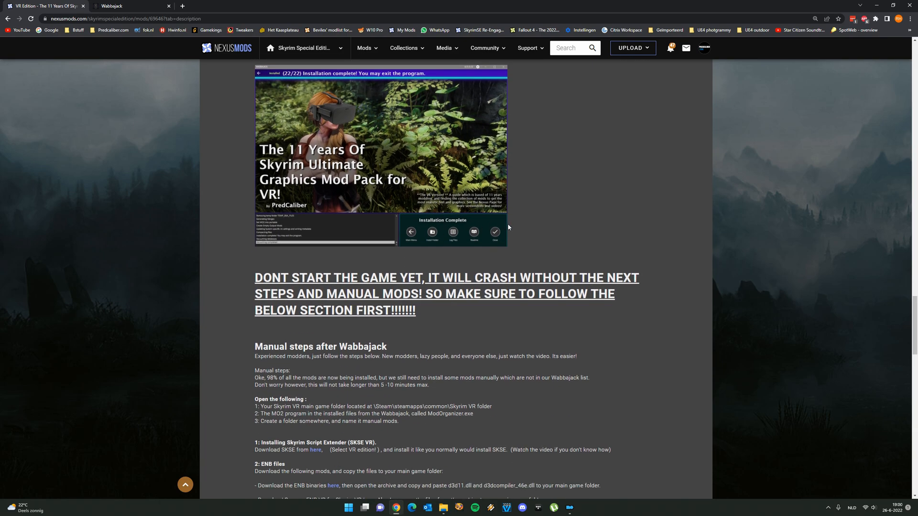
{"action": "scroll", "coordinate": [467, 340], "scroll_direction": "up", "scroll_amount": 4}
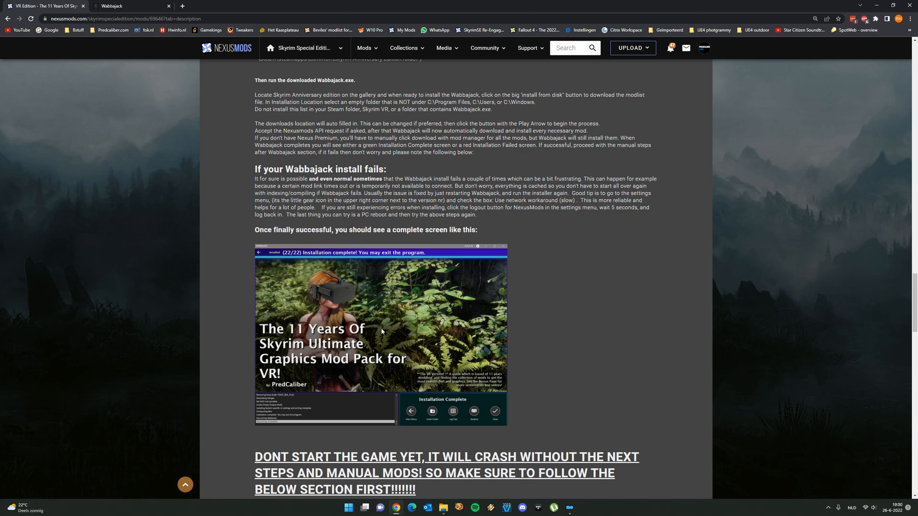
{"action": "scroll", "coordinate": [374, 344], "scroll_direction": "down", "scroll_amount": 2}
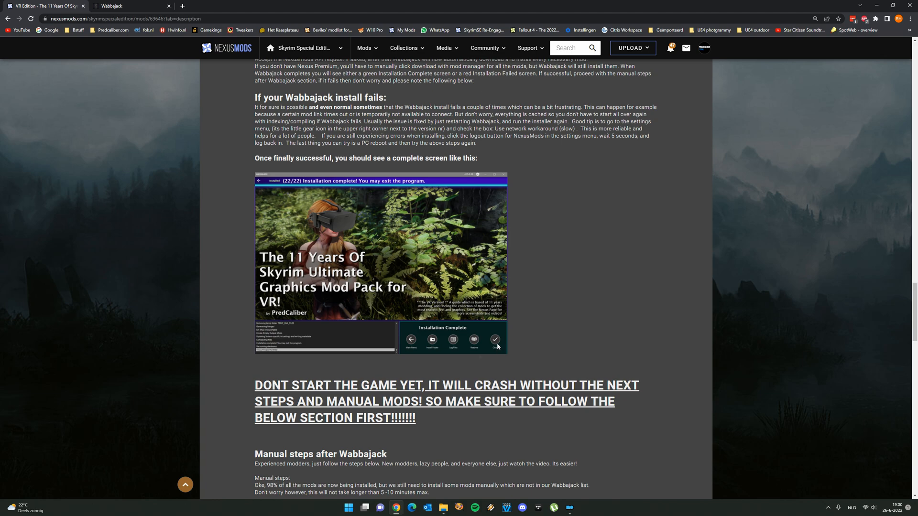
{"action": "scroll", "coordinate": [486, 356], "scroll_direction": "up", "scroll_amount": 1}
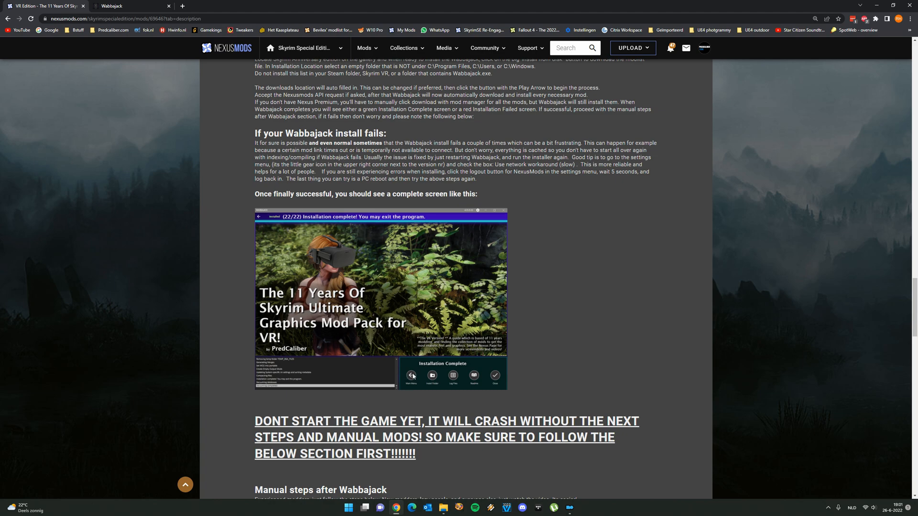
{"action": "scroll", "coordinate": [409, 362], "scroll_direction": "down", "scroll_amount": 1}
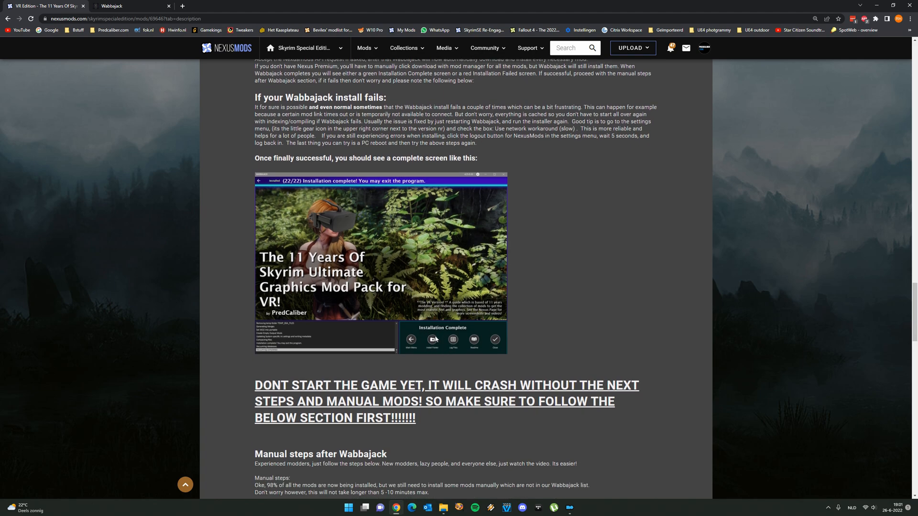
{"action": "scroll", "coordinate": [448, 372], "scroll_direction": "down", "scroll_amount": 3}
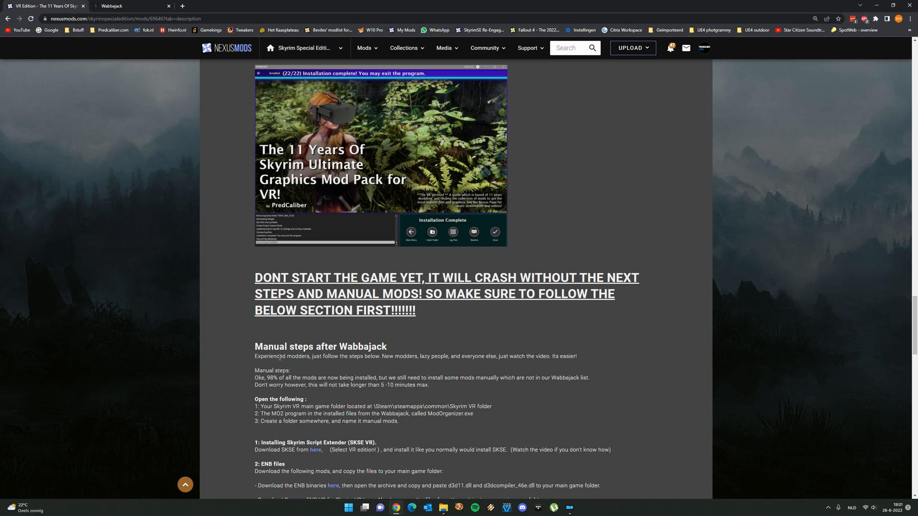
{"action": "scroll", "coordinate": [336, 348], "scroll_direction": "down", "scroll_amount": 3}
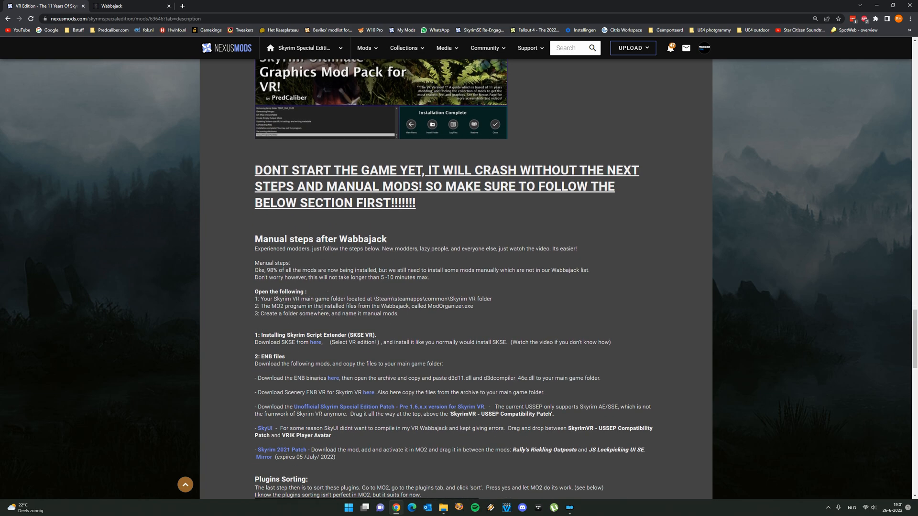
Close the Wabbajack page, open the guide's SKSE download link in a new tab, check the VR build entry, and close that tab
{"action": "scroll", "coordinate": [302, 329], "scroll_direction": "down", "scroll_amount": 2}
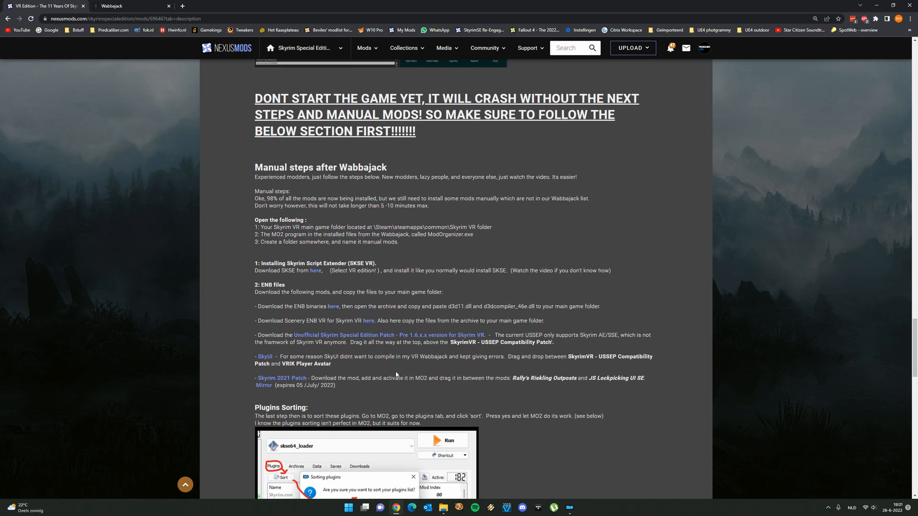
{"action": "left_click", "coordinate": [168, 6]}
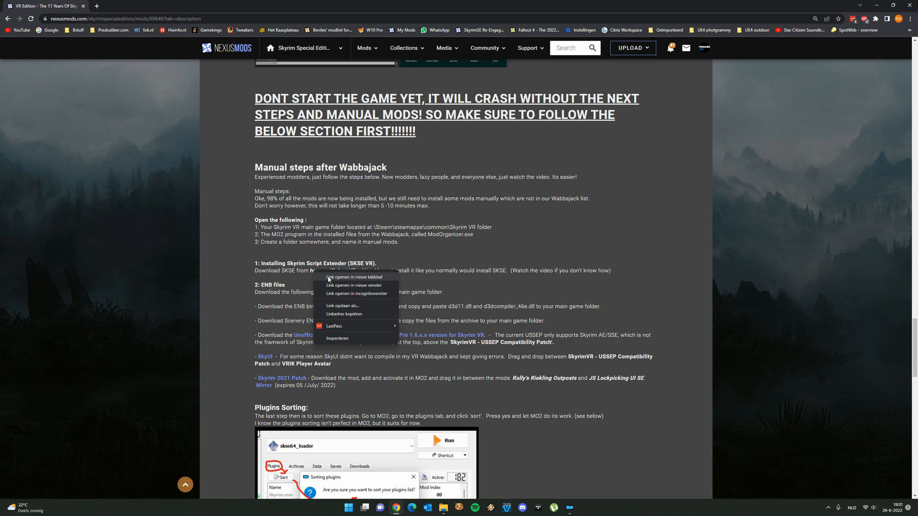
{"action": "left_click", "coordinate": [327, 277]}
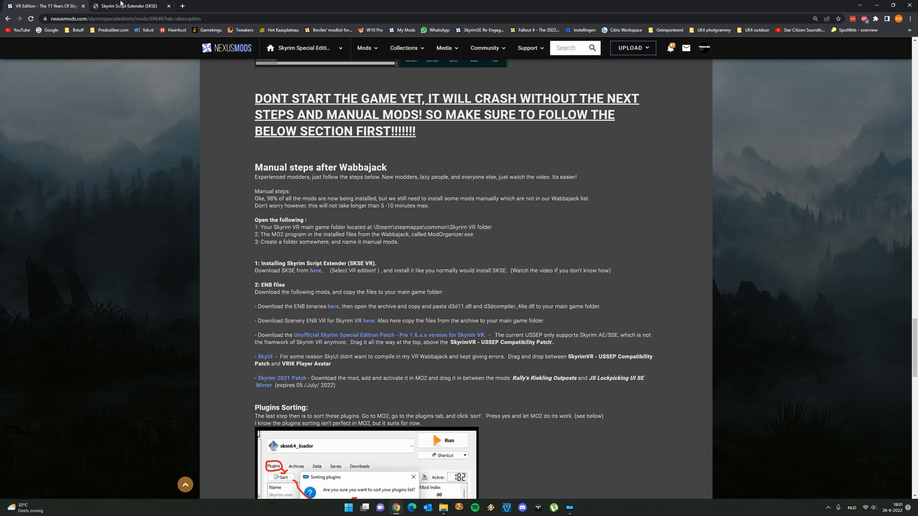
{"action": "left_click", "coordinate": [127, 6]}
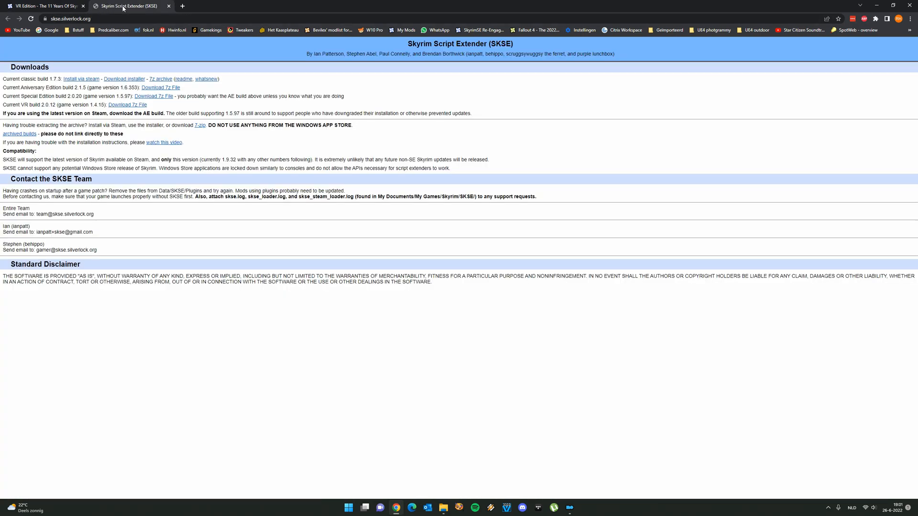
{"action": "left_click_drag", "start_coordinate": [16, 104], "coordinate": [38, 105]}
{"action": "left_click", "coordinate": [40, 106]}
{"action": "left_click", "coordinate": [169, 6]}
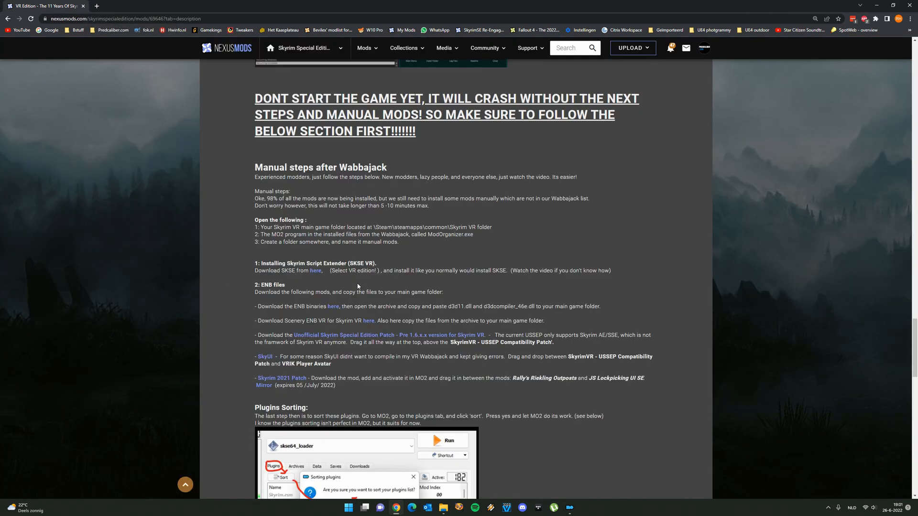
Open the guide's ENB binaries and Scenery ENB VR links in new tabs and view the ENB versions for Skyrim VR
{"action": "right_click", "coordinate": [335, 309]}
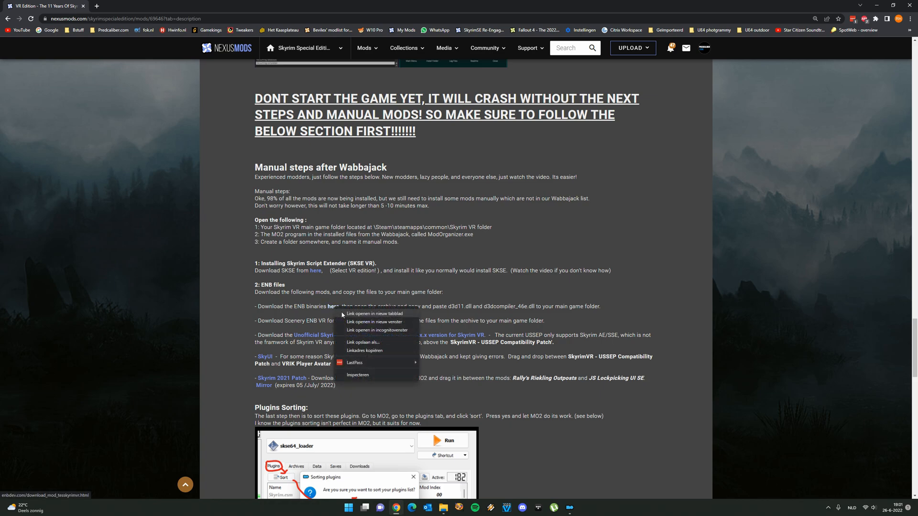
{"action": "left_click", "coordinate": [344, 315]}
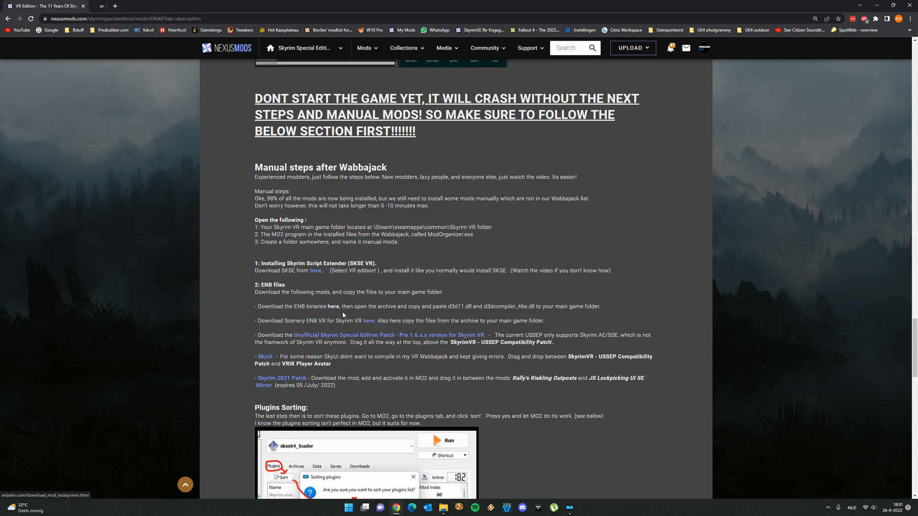
{"action": "right_click", "coordinate": [371, 321]}
{"action": "left_click", "coordinate": [392, 328]}
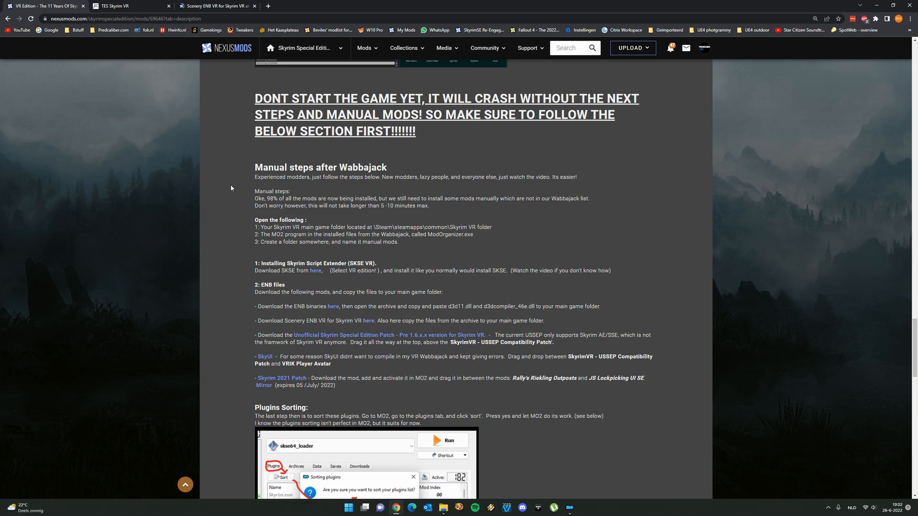
{"action": "left_click", "coordinate": [119, 6]}
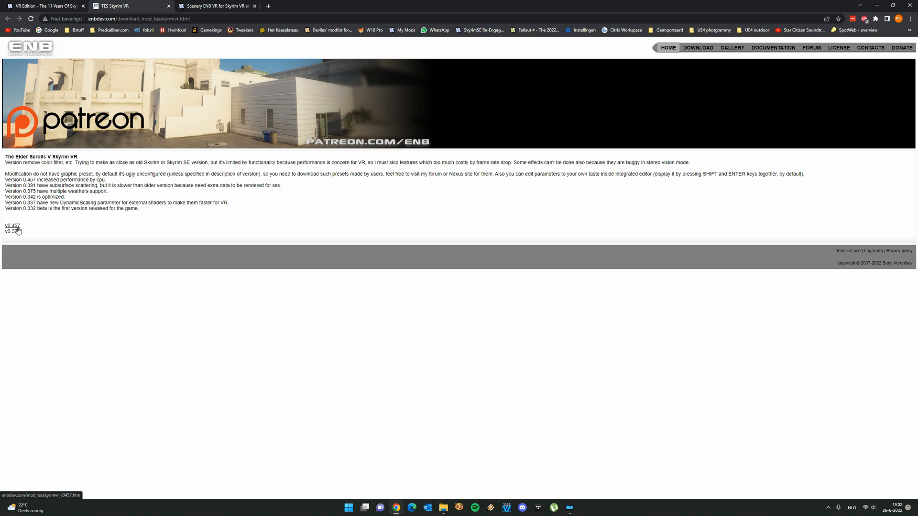
Look through the available files for Scenery ENB VR for Skyrim VR and return to the guide, closing the ENB pages
{"action": "left_click", "coordinate": [197, 5]}
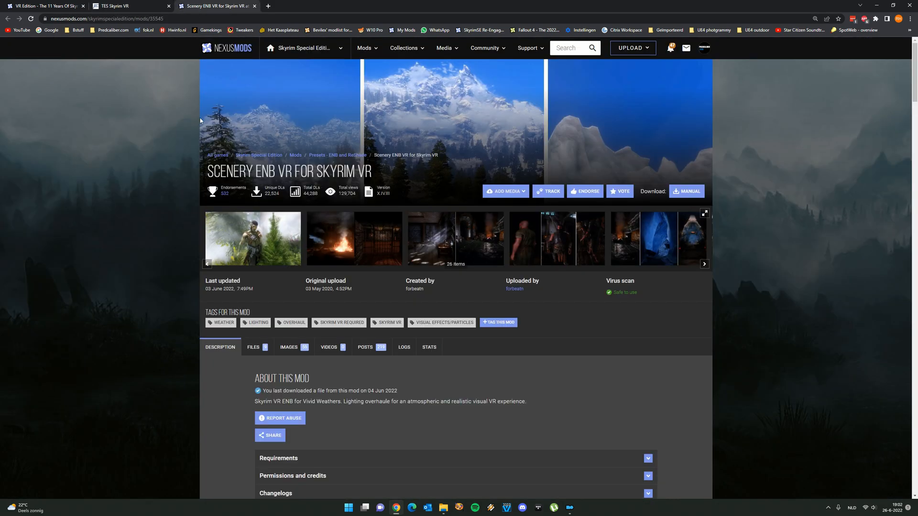
{"action": "left_click", "coordinate": [262, 349]}
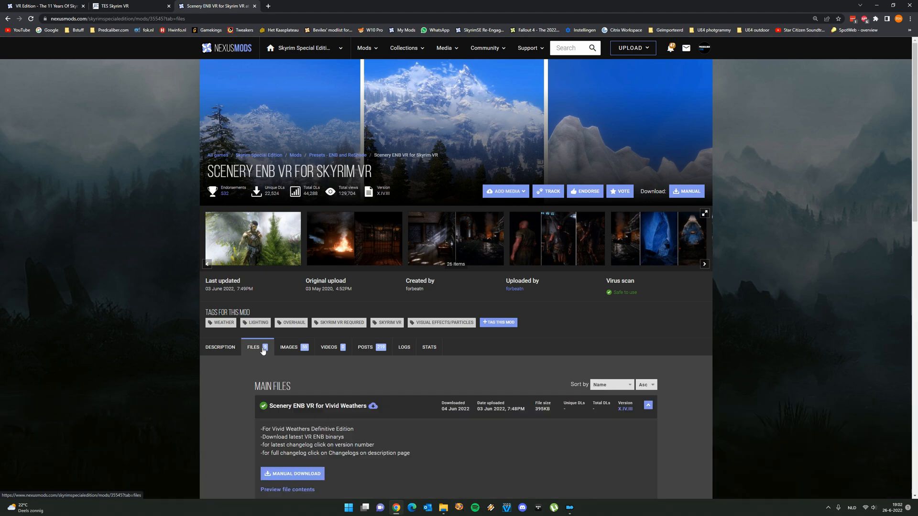
{"action": "scroll", "coordinate": [262, 349], "scroll_direction": "down", "scroll_amount": 3}
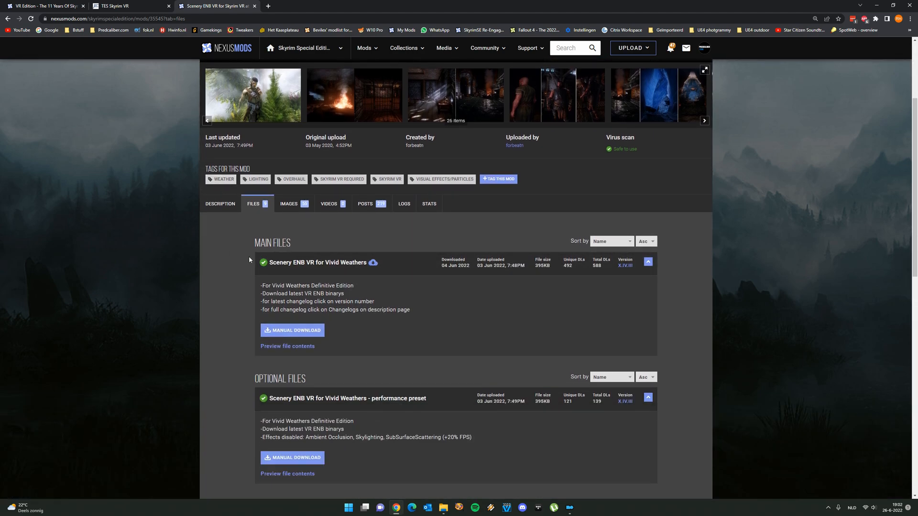
{"action": "scroll", "coordinate": [249, 260], "scroll_direction": "up", "scroll_amount": 2}
{"action": "left_click", "coordinate": [169, 6]}
{"action": "left_click", "coordinate": [169, 6]}
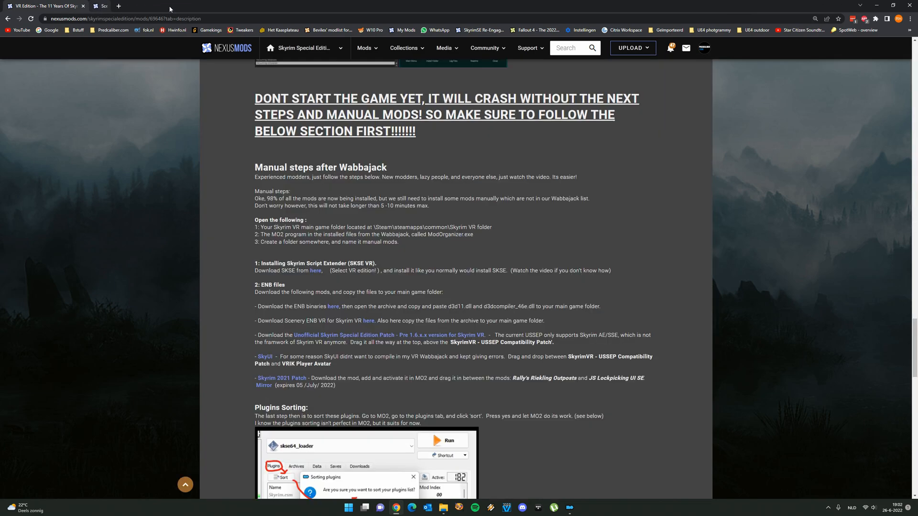
Open the Unofficial Skyrim Special Edition Patch link in a new tab, view its download page, and close the tab
{"action": "scroll", "coordinate": [371, 285], "scroll_direction": "down", "scroll_amount": 1}
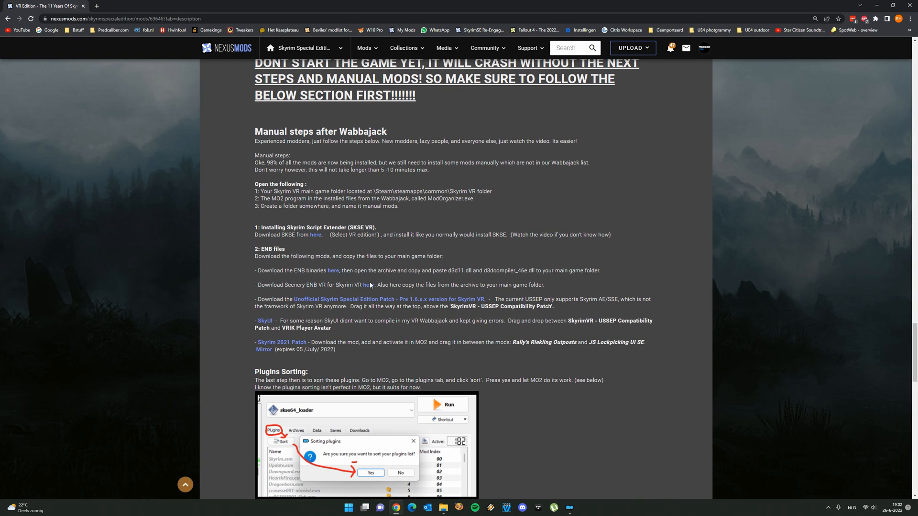
{"action": "right_click", "coordinate": [397, 305]}
{"action": "left_click", "coordinate": [414, 310]}
{"action": "left_click", "coordinate": [129, 6]}
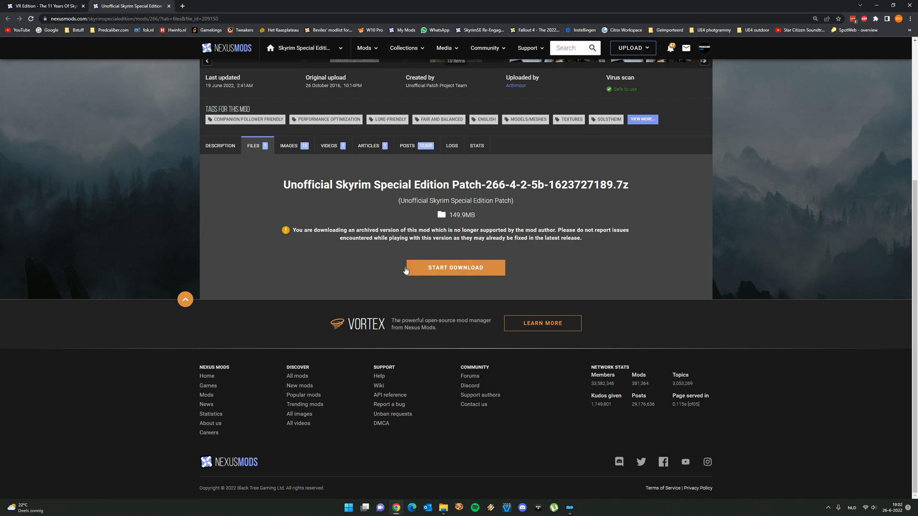
{"action": "left_click", "coordinate": [169, 6]}
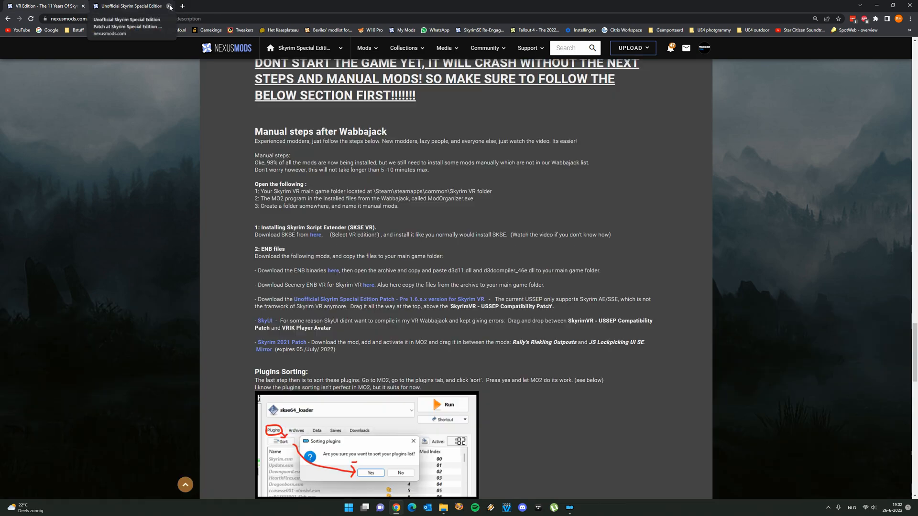
Open the guide's SkyUI link in a new tab, inspect the main and old files offered, and close the tab
{"action": "scroll", "coordinate": [434, 271], "scroll_direction": "down", "scroll_amount": 1}
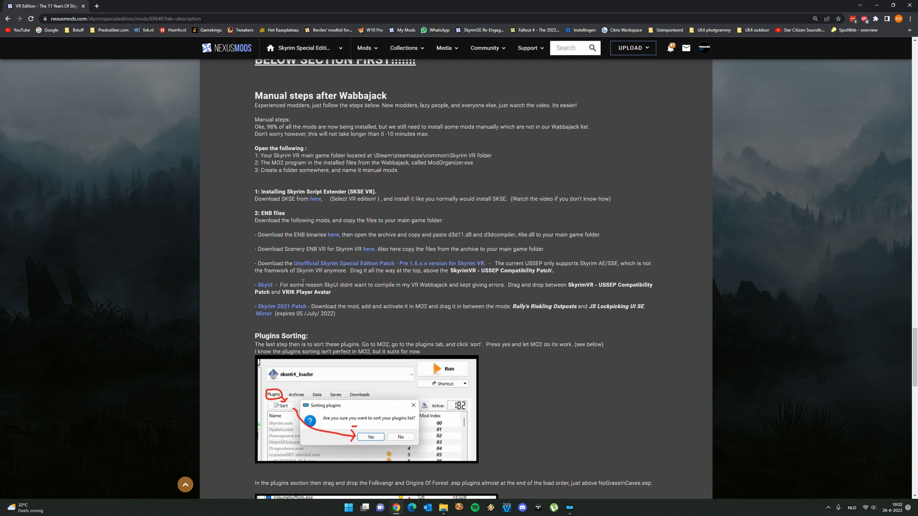
{"action": "right_click", "coordinate": [267, 284]}
{"action": "left_click", "coordinate": [347, 288]}
{"action": "left_click", "coordinate": [122, 6]}
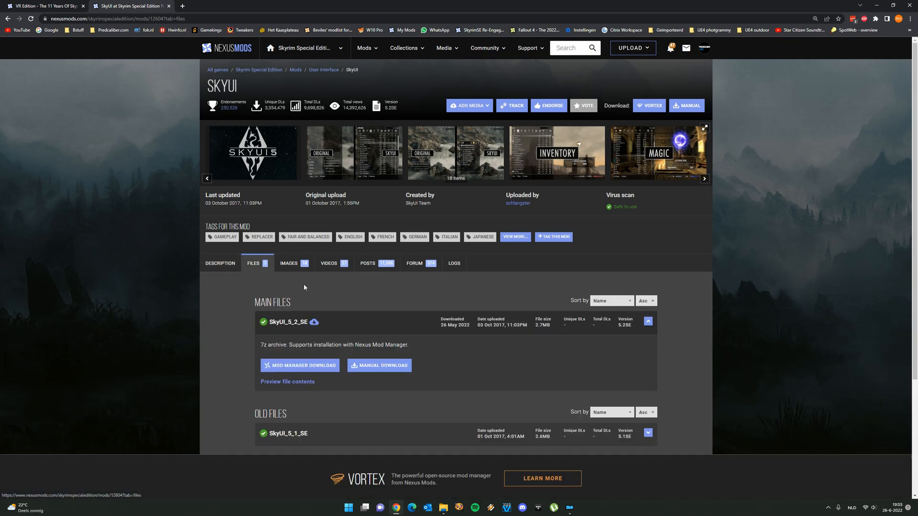
{"action": "scroll", "coordinate": [303, 284], "scroll_direction": "down", "scroll_amount": 3}
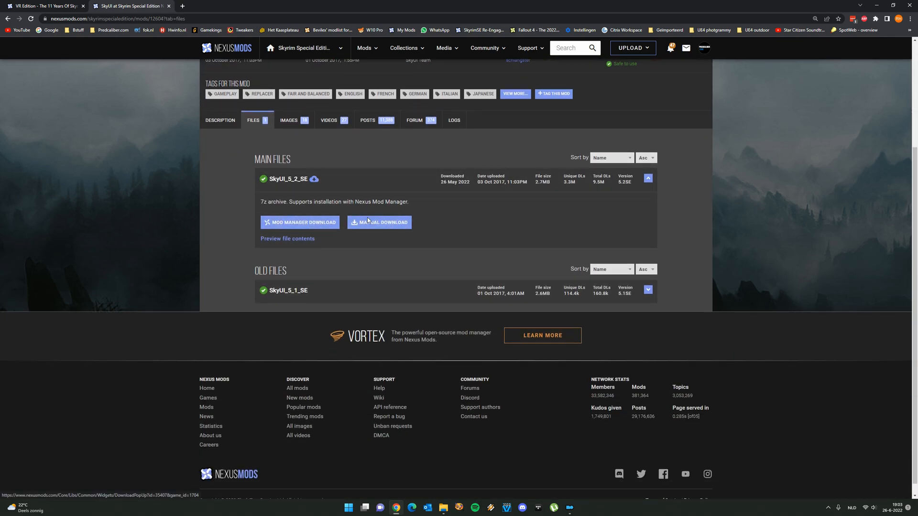
{"action": "scroll", "coordinate": [217, 163], "scroll_direction": "up", "scroll_amount": 1}
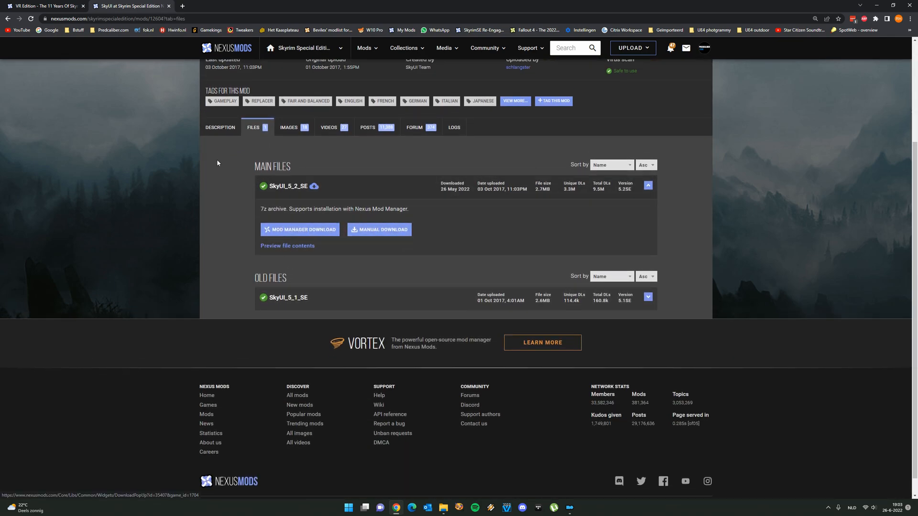
{"action": "scroll", "coordinate": [217, 163], "scroll_direction": "up", "scroll_amount": 2}
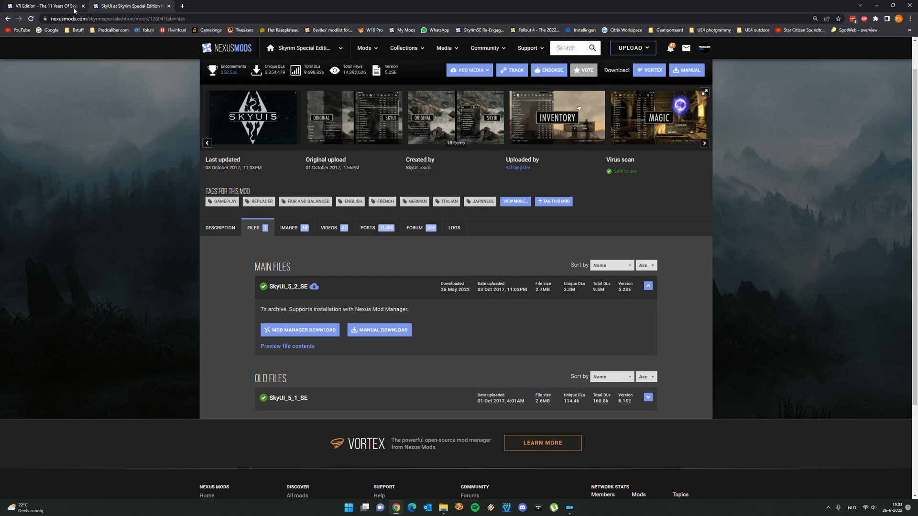
{"action": "left_click", "coordinate": [168, 6]}
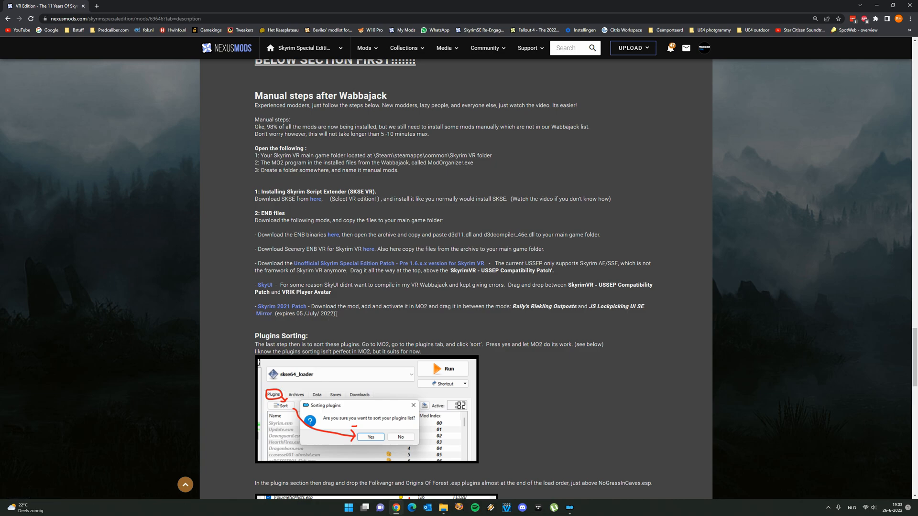
Check the guide's Plugins Sorting section, leave the browser for the desktop, and close the Wabbajack App folder
{"action": "scroll", "coordinate": [266, 317], "scroll_direction": "down", "scroll_amount": 2}
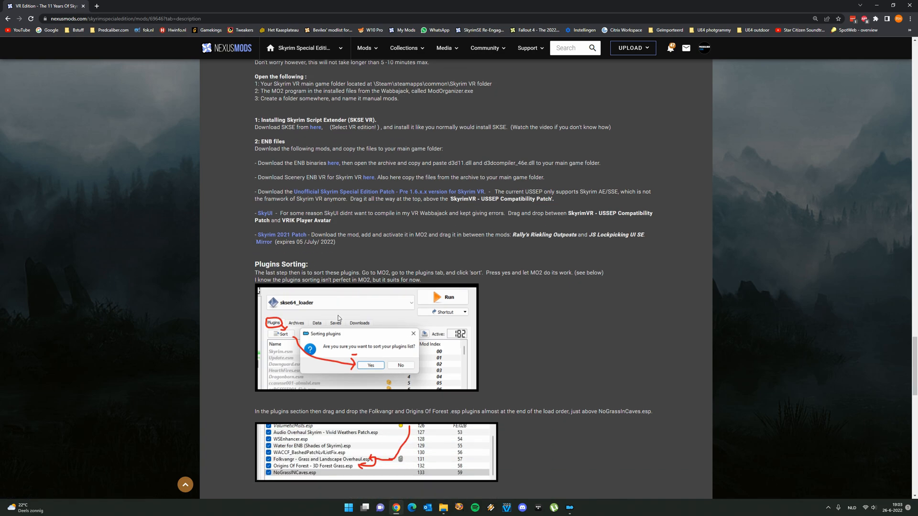
{"action": "scroll", "coordinate": [336, 323], "scroll_direction": "up", "scroll_amount": 4}
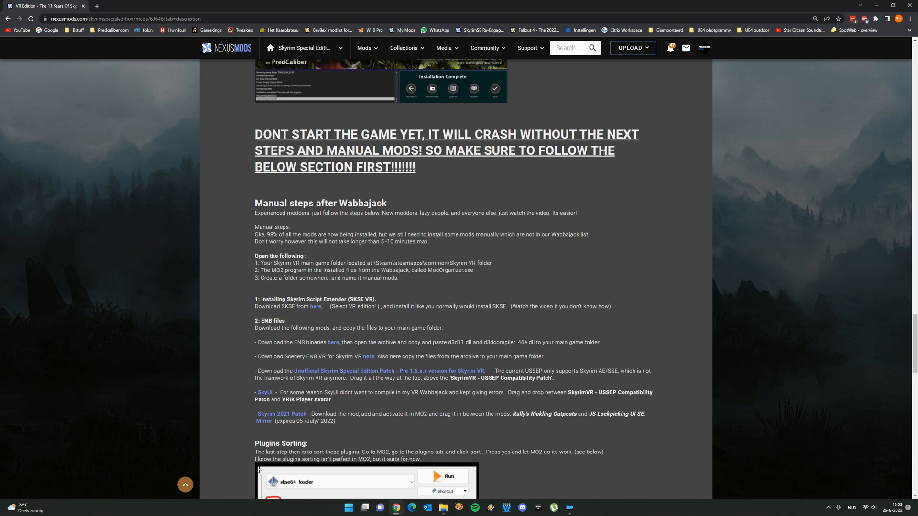
{"action": "left_click_drag", "start_coordinate": [843, 3], "coordinate": [488, 141]}
{"action": "left_click", "coordinate": [582, 143]}
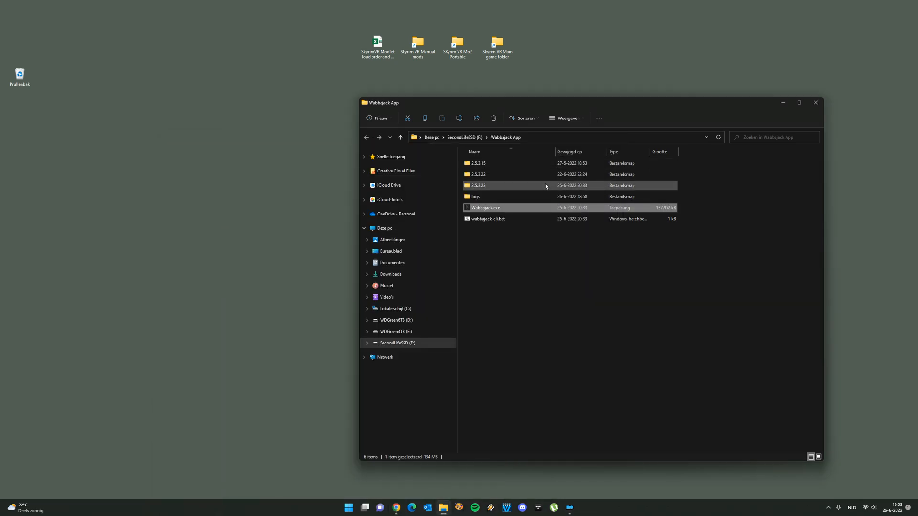
{"action": "left_click", "coordinate": [816, 103]}
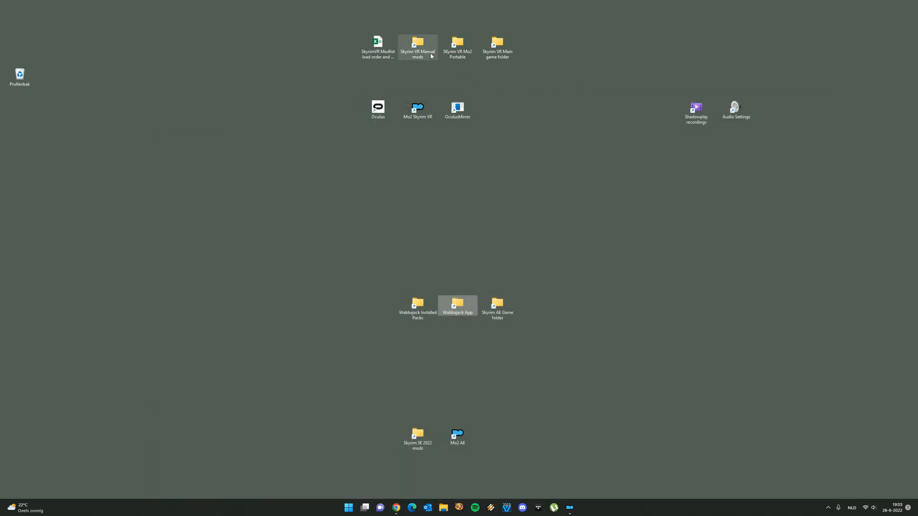
Open the Skyrim VR Manual mods and Skyrim VR Main game folders and arrange their windows so both are accessible
{"action": "double_click", "coordinate": [418, 46]}
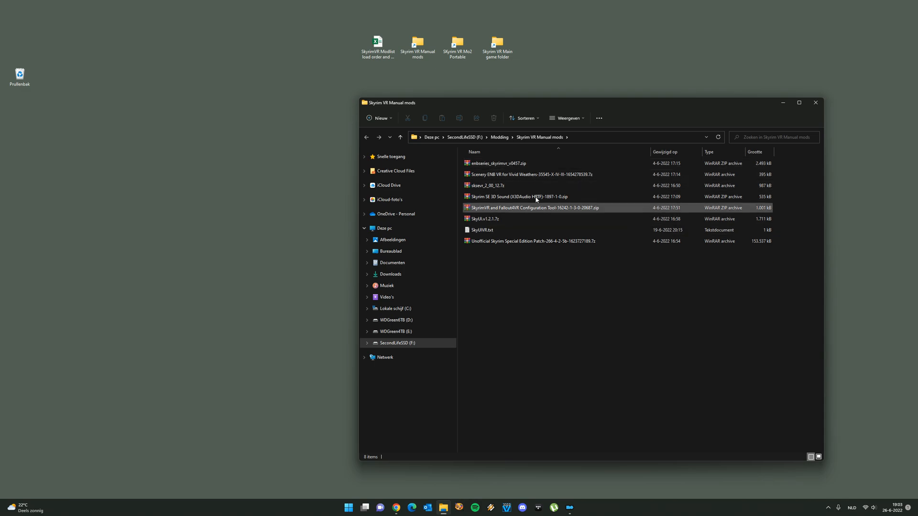
{"action": "left_click_drag", "start_coordinate": [522, 105], "coordinate": [413, 151]}
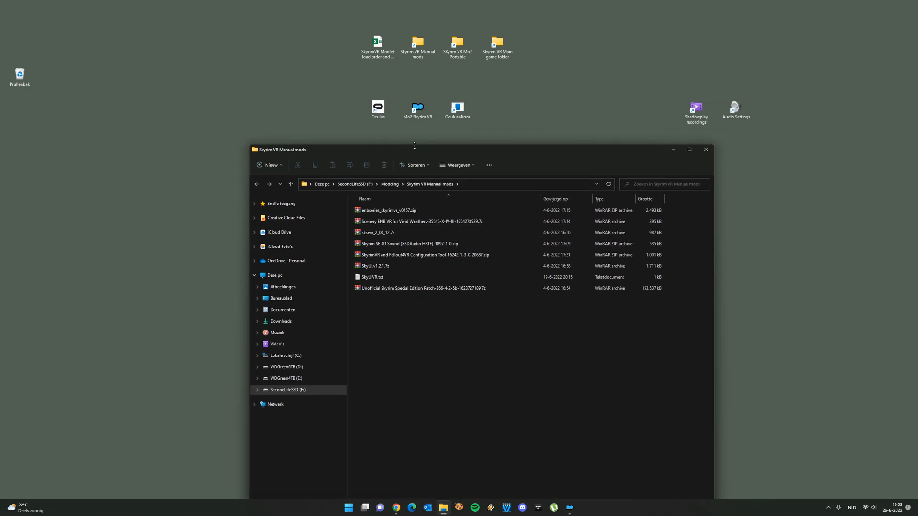
{"action": "left_click", "coordinate": [503, 56]}
{"action": "double_click", "coordinate": [508, 56]}
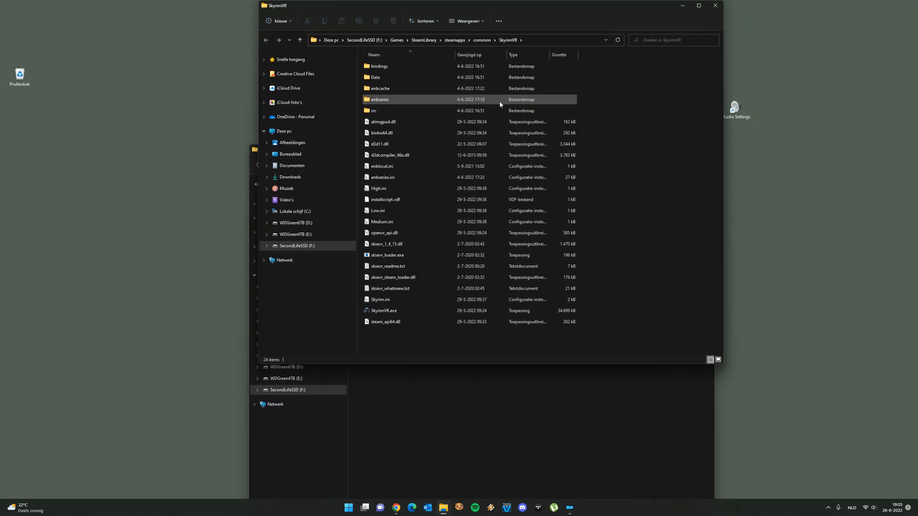
{"action": "left_click_drag", "start_coordinate": [489, 8], "coordinate": [490, 174]}
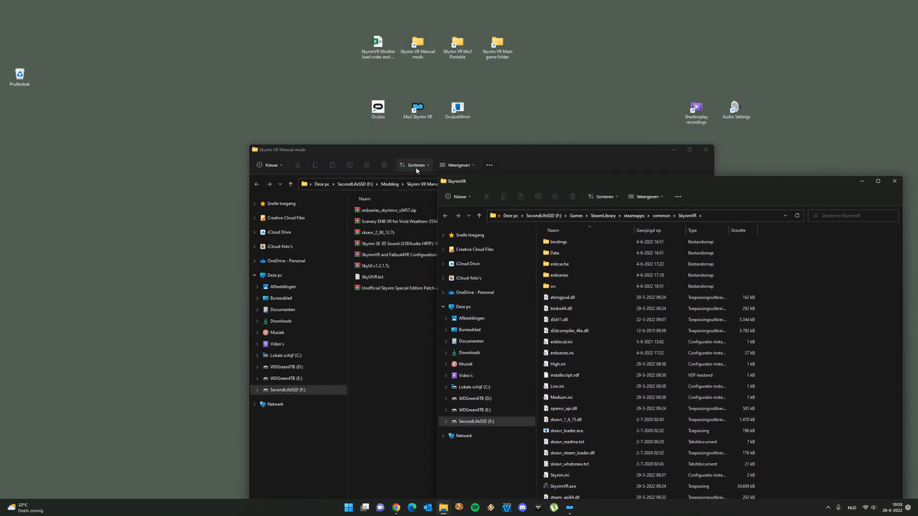
{"action": "left_click_drag", "start_coordinate": [415, 150], "coordinate": [300, 89]}
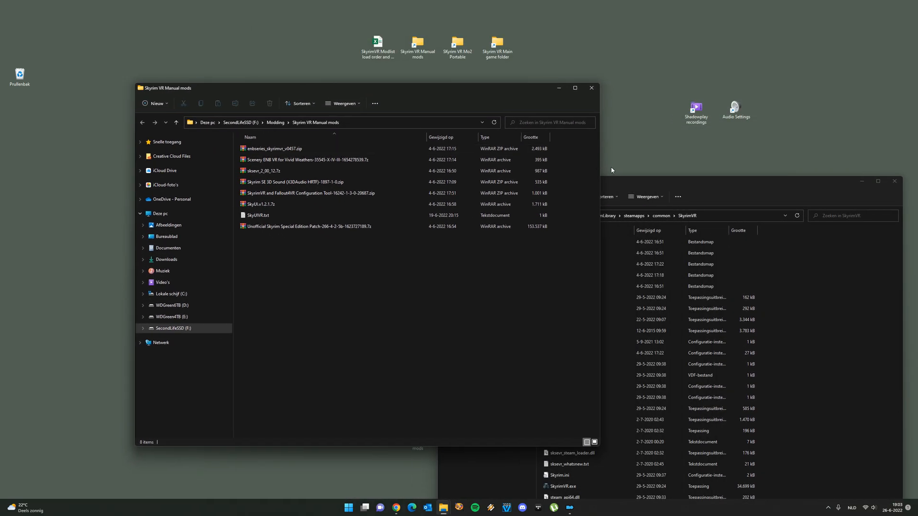
Try to copy everything inside the sksevr_2_00_12 folder of the SKSE VR archive into the SkyrimVR main game folder
{"action": "left_click", "coordinate": [623, 185]}
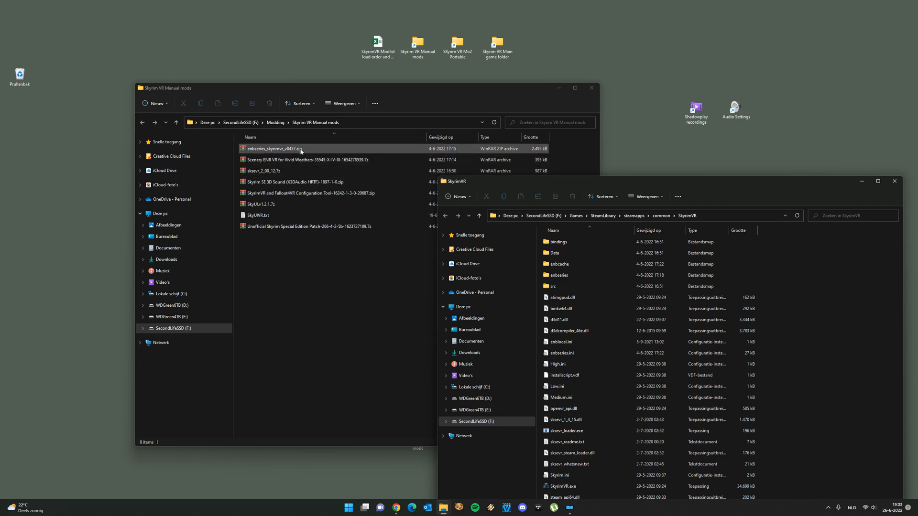
{"action": "double_click", "coordinate": [275, 174]}
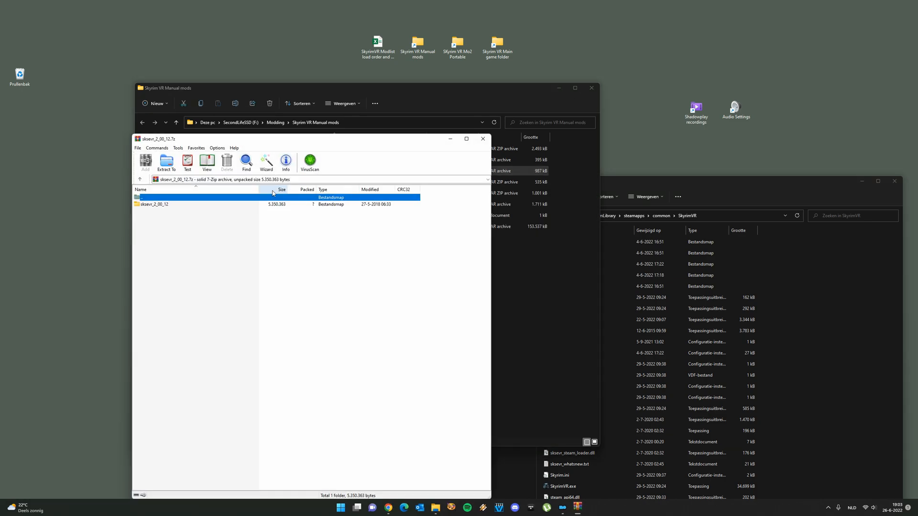
{"action": "double_click", "coordinate": [153, 204]}
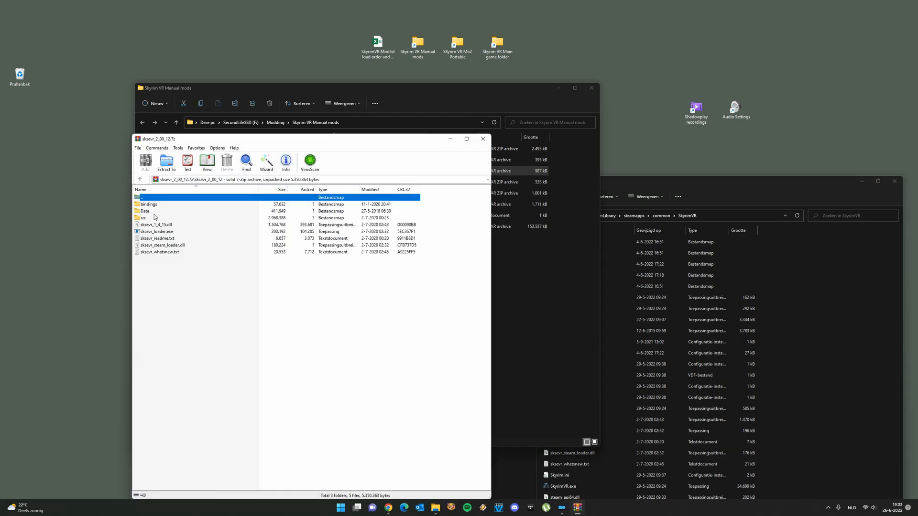
{"action": "left_click_drag", "start_coordinate": [229, 280], "coordinate": [165, 212]}
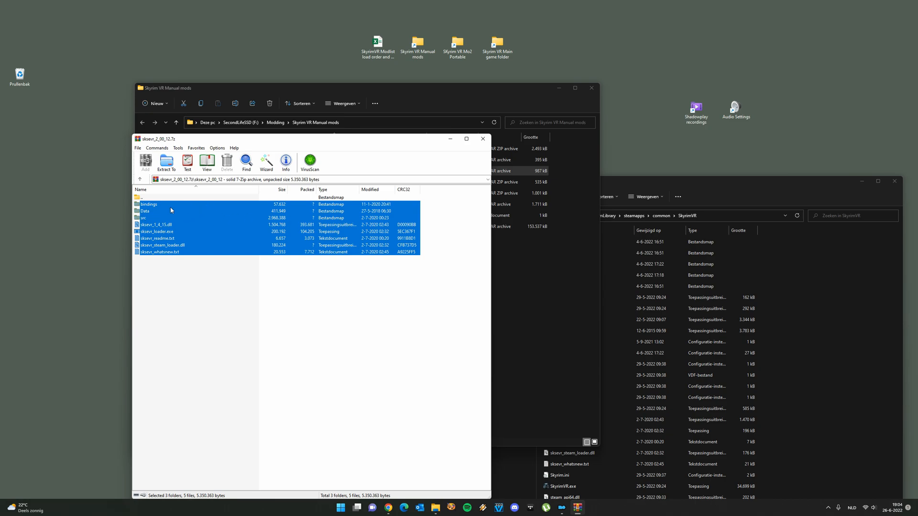
{"action": "left_click_drag", "start_coordinate": [154, 207], "coordinate": [154, 205]}
{"action": "left_click_drag", "start_coordinate": [245, 255], "coordinate": [807, 282]}
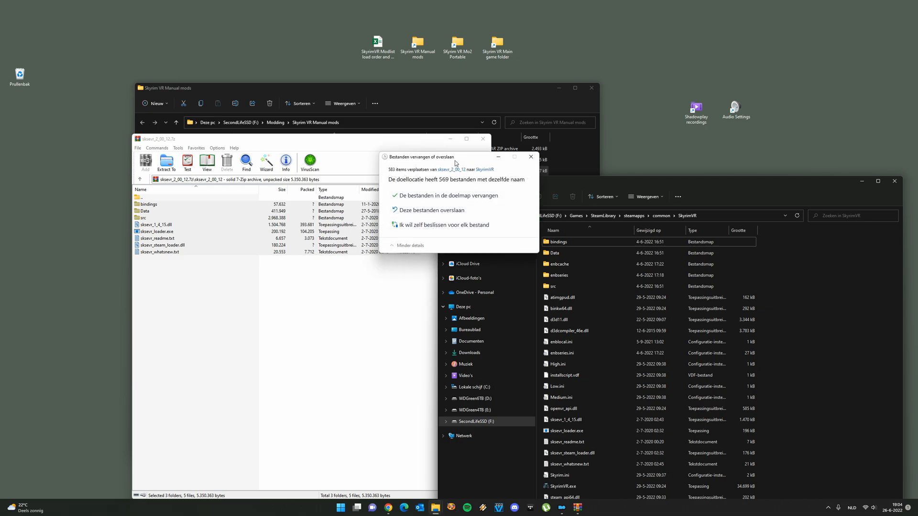
Check the full path of the SkyrimVR destination folder, then cancel the file replacement and close the SKSE VR archive
{"action": "left_click_drag", "start_coordinate": [467, 163], "coordinate": [377, 160]}
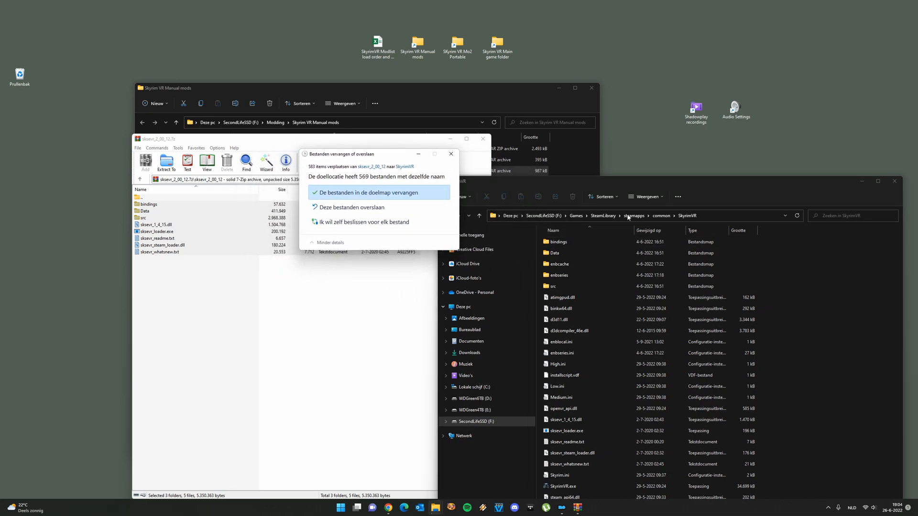
{"action": "left_click", "coordinate": [660, 216]}
{"action": "left_click", "coordinate": [538, 217]}
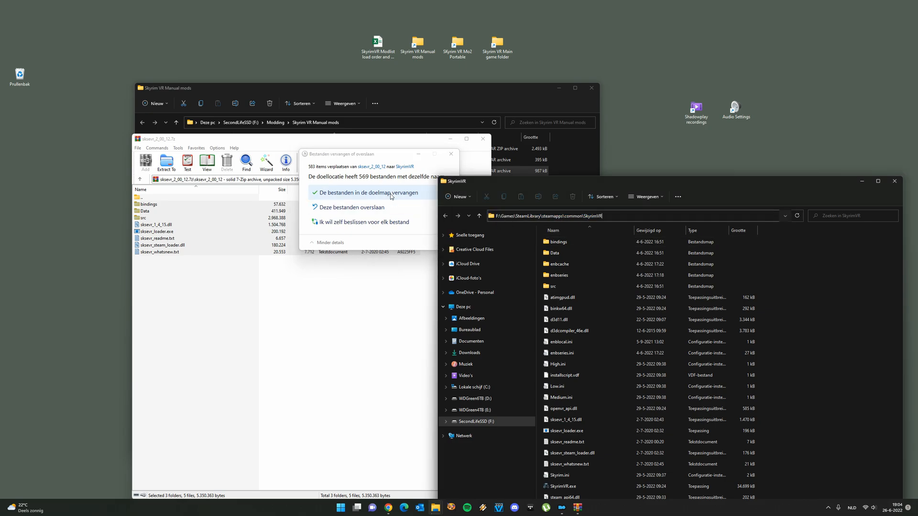
{"action": "left_click", "coordinate": [451, 156]}
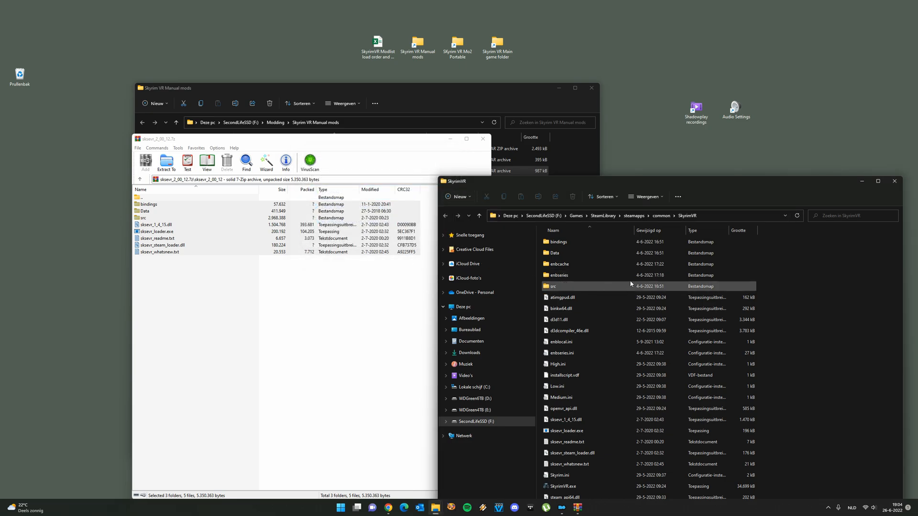
{"action": "left_click", "coordinate": [482, 138]}
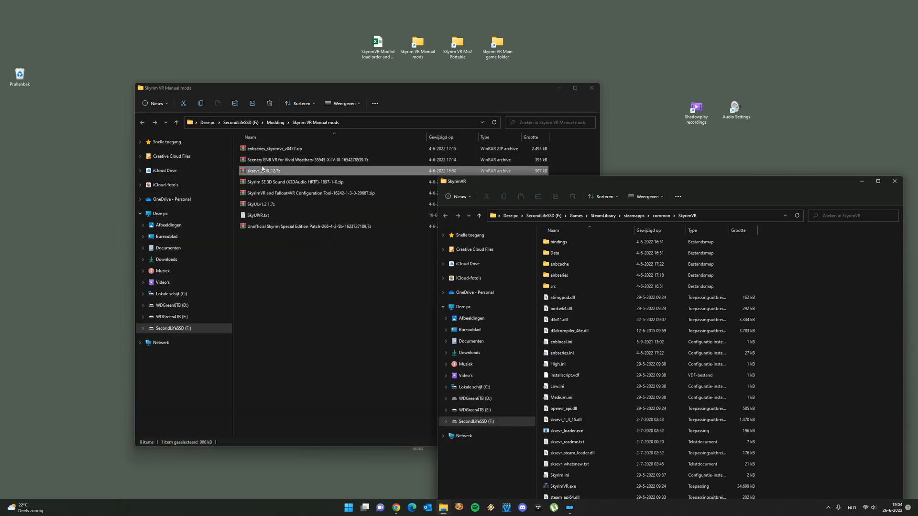
Open enbseries_skyrimvr_v0457.zip, select d3d11.dll and d3dcompiler_46e.dll in its WrapperVersion folder, and close the archive without extracting
{"action": "double_click", "coordinate": [275, 149]}
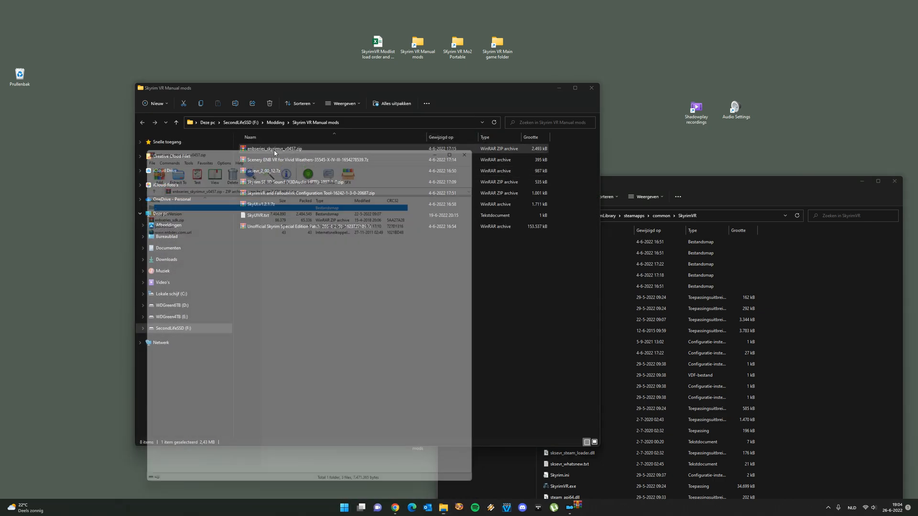
{"action": "double_click", "coordinate": [166, 204]}
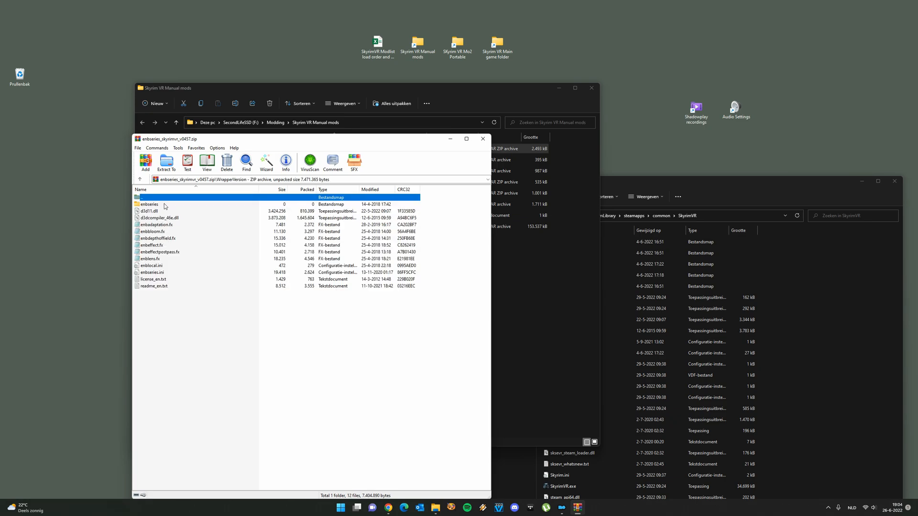
{"action": "left_click_drag", "start_coordinate": [435, 206], "coordinate": [434, 214]}
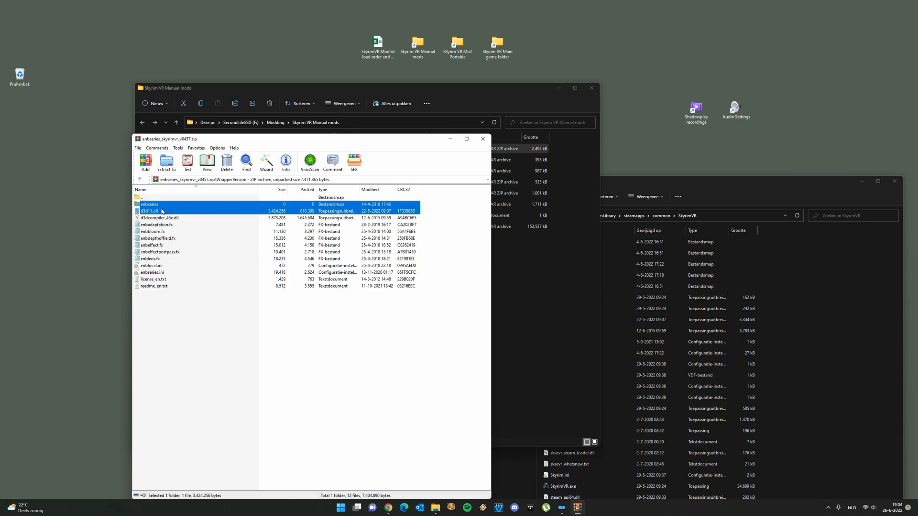
{"action": "left_click", "coordinate": [211, 200]}
{"action": "left_click_drag", "start_coordinate": [435, 210], "coordinate": [310, 218]}
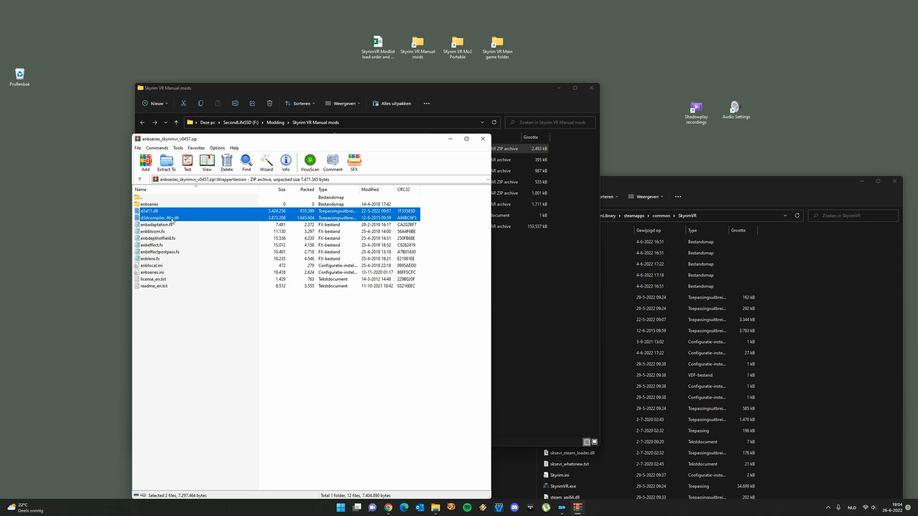
{"action": "left_click_drag", "start_coordinate": [164, 215], "coordinate": [292, 212]}
{"action": "left_click", "coordinate": [484, 140]}
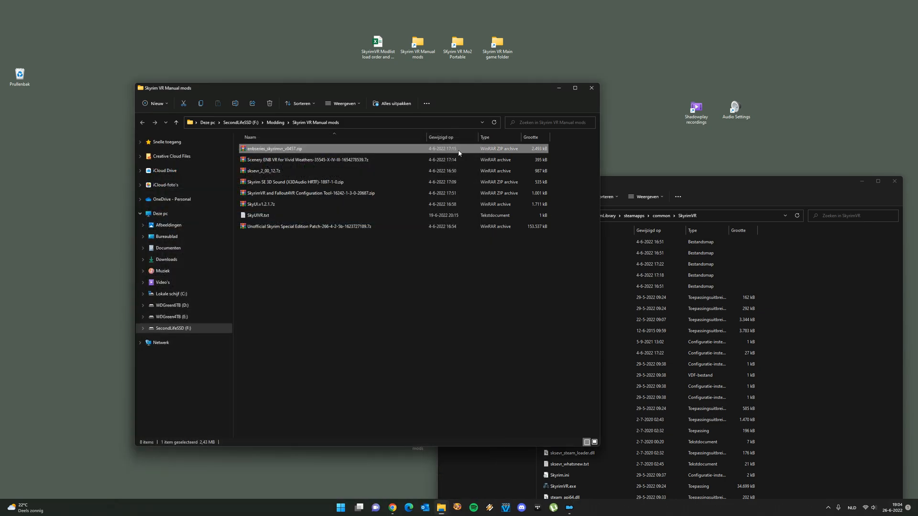
Inspect the Scenery ENB VRX folder inside the Scenery ENB VR for Vivid Weathers archive, then close the archive
{"action": "double_click", "coordinate": [281, 162]}
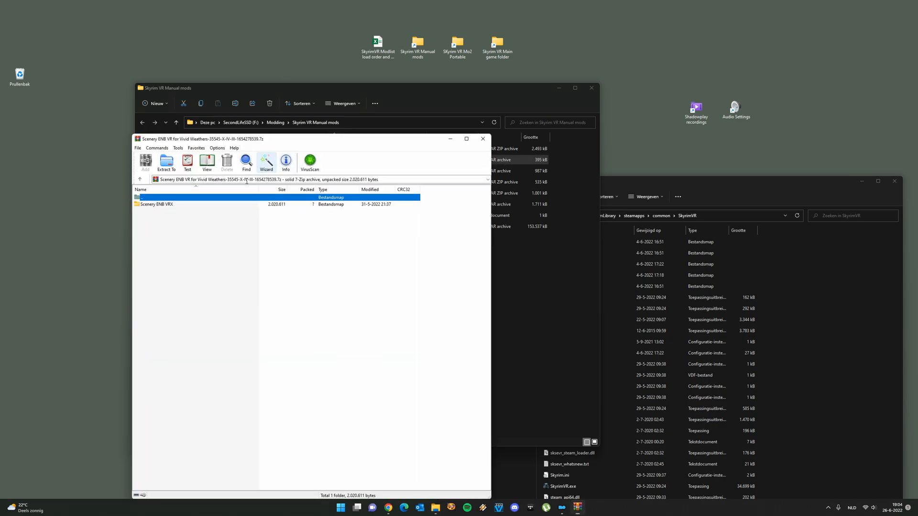
{"action": "double_click", "coordinate": [164, 207]}
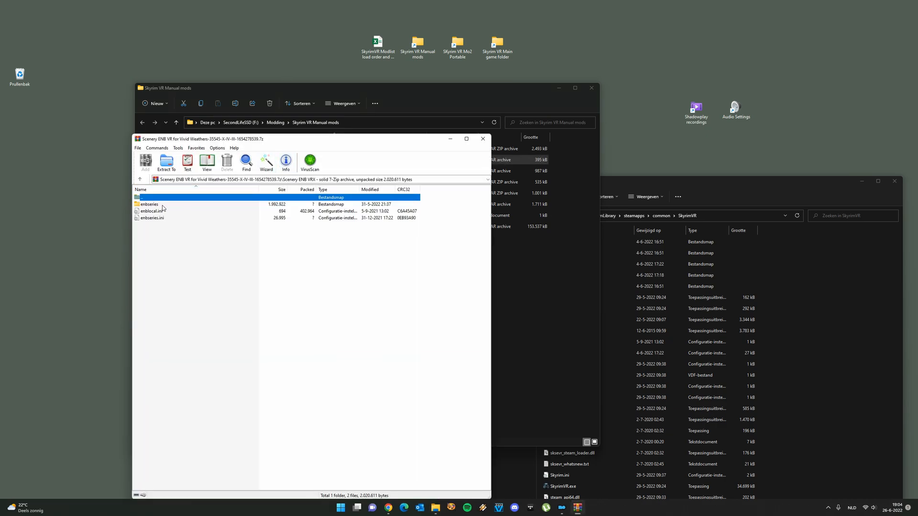
{"action": "left_click_drag", "start_coordinate": [211, 245], "coordinate": [490, 162]}
{"action": "left_click", "coordinate": [483, 138]}
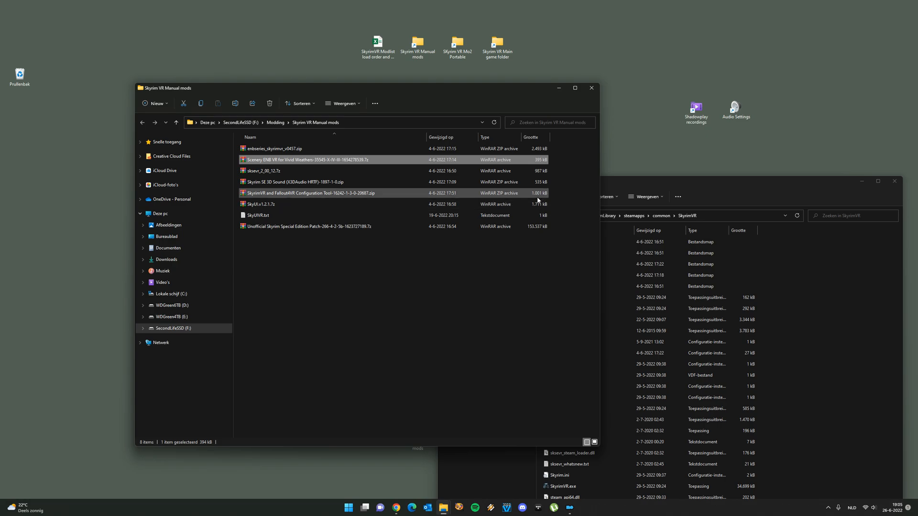
Close the Skyrim VR Manual mods and SkyrimVR game folder windows
{"action": "left_click", "coordinate": [591, 87]}
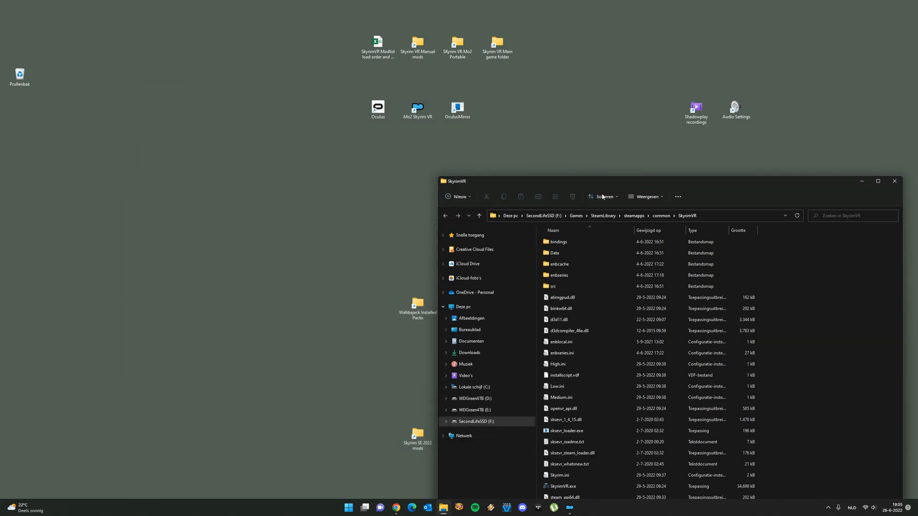
{"action": "left_click", "coordinate": [622, 188]}
{"action": "left_click_drag", "start_coordinate": [607, 180], "coordinate": [406, 160]}
{"action": "left_click", "coordinate": [694, 162]}
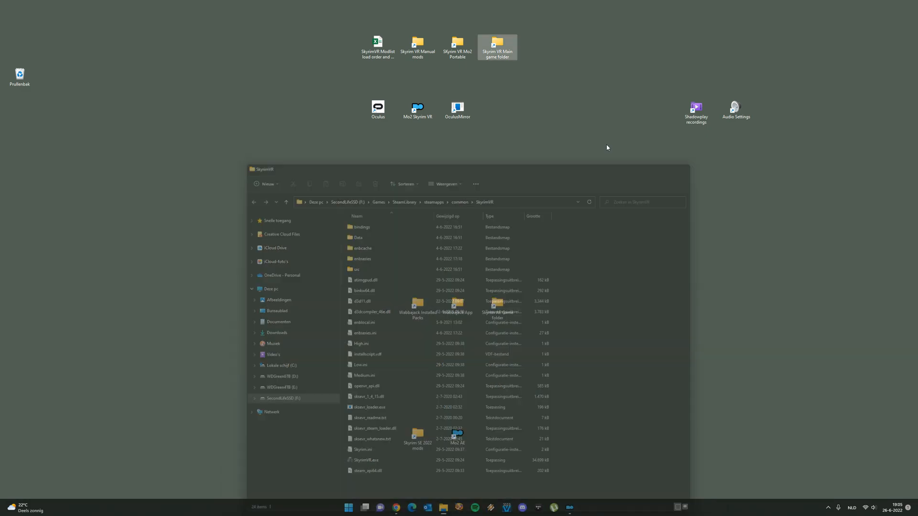
Open the VR2 Wabbajack Test mod folder inside Wabbajack Installed Packs and maximize its window
{"action": "double_click", "coordinate": [427, 308]}
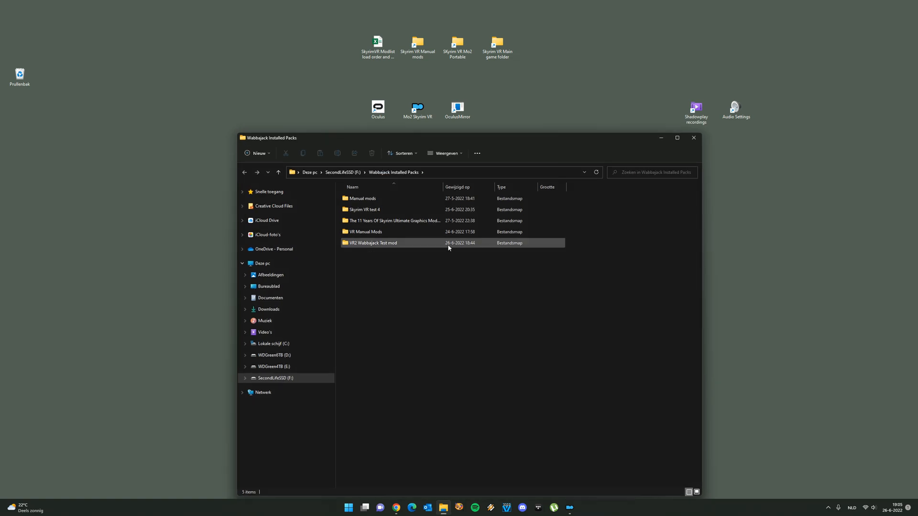
{"action": "double_click", "coordinate": [397, 243]}
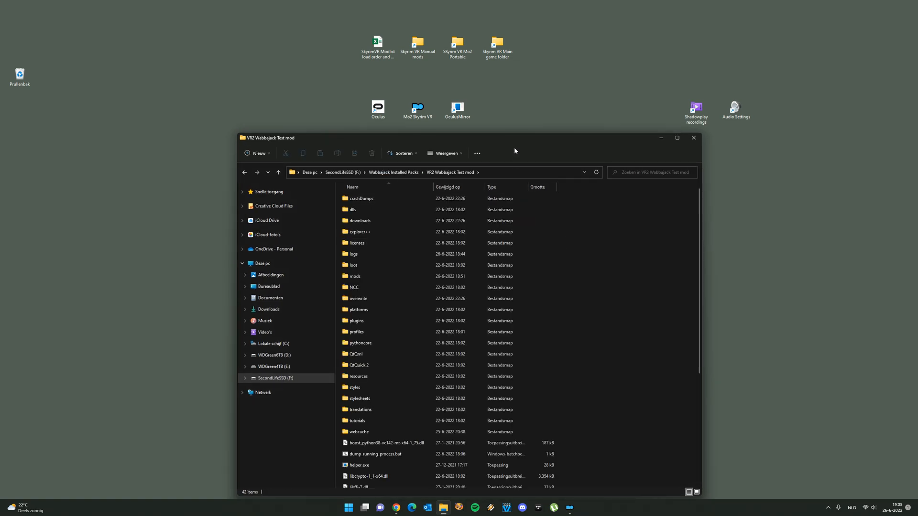
{"action": "left_click_drag", "start_coordinate": [510, 136], "coordinate": [494, 55]}
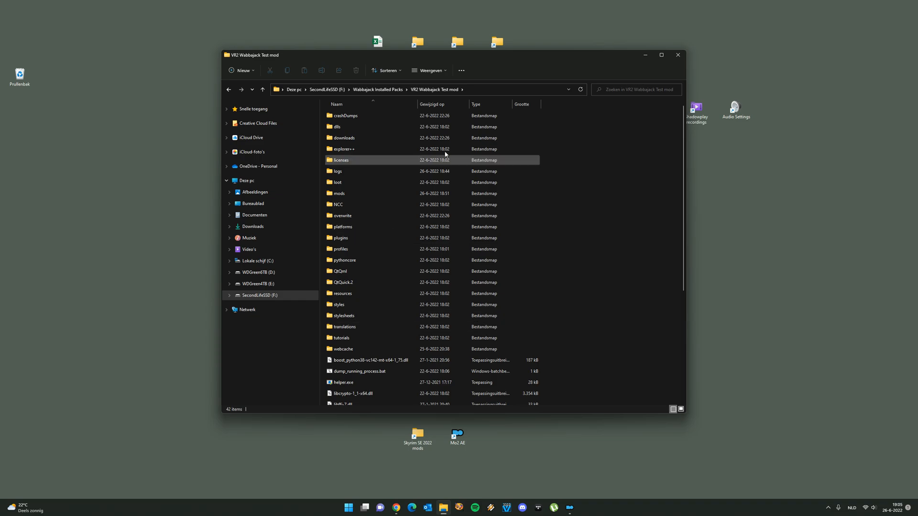
{"action": "double_click", "coordinate": [498, 55]}
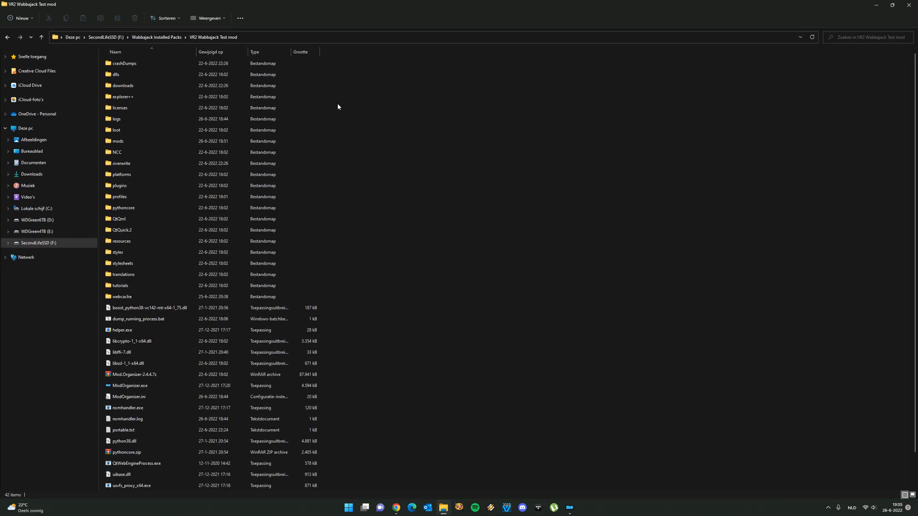
{"action": "scroll", "coordinate": [253, 302], "scroll_direction": "down", "scroll_amount": 1}
{"action": "scroll", "coordinate": [248, 311], "scroll_direction": "up", "scroll_amount": 1}
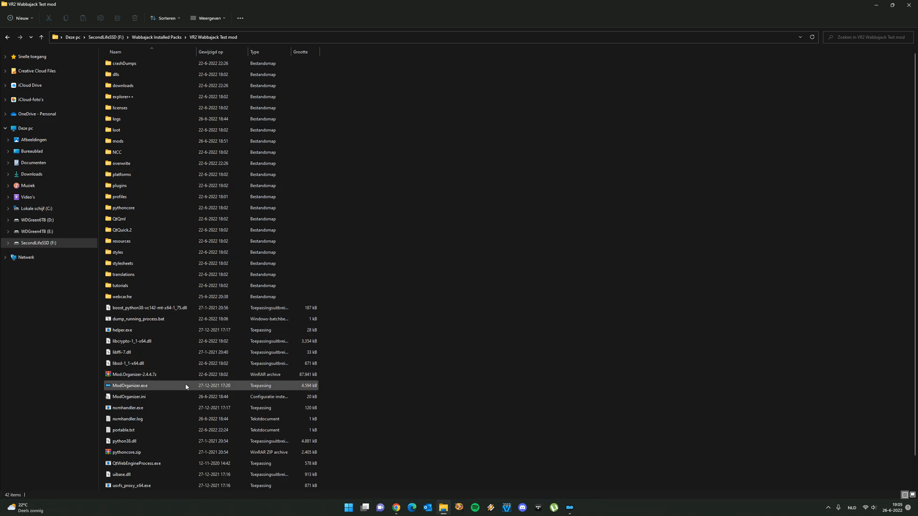
Close the Mod Organizer instance already running and launch ModOrganizer.exe from the VR2 Wabbajack Test mod folder
{"action": "double_click", "coordinate": [143, 386]}
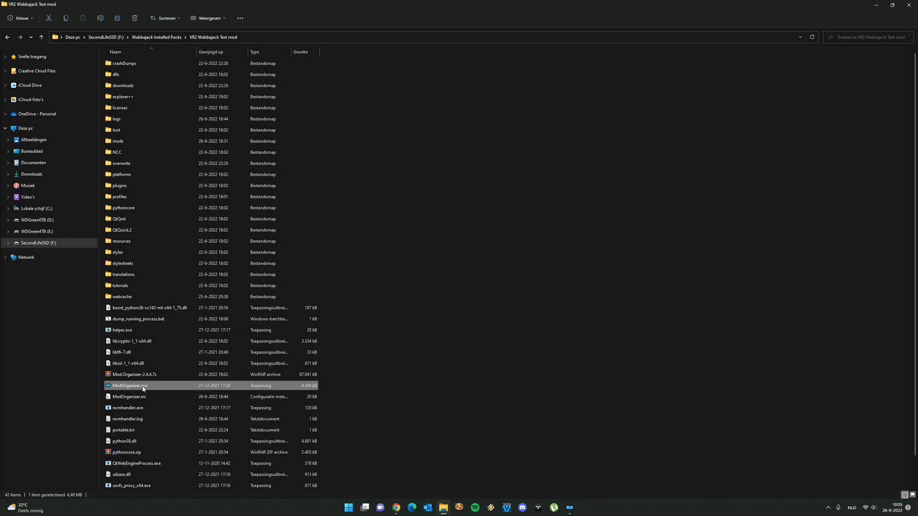
{"action": "left_click", "coordinate": [497, 258]}
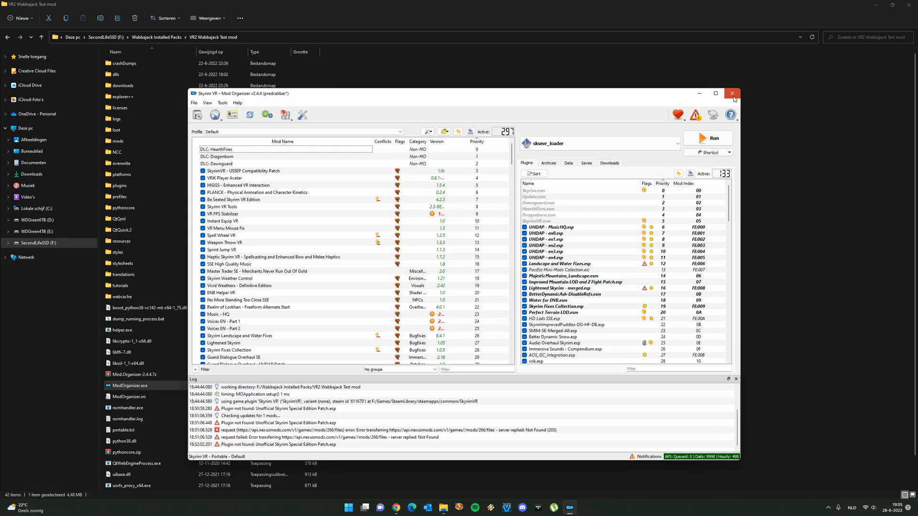
{"action": "left_click", "coordinate": [734, 96]}
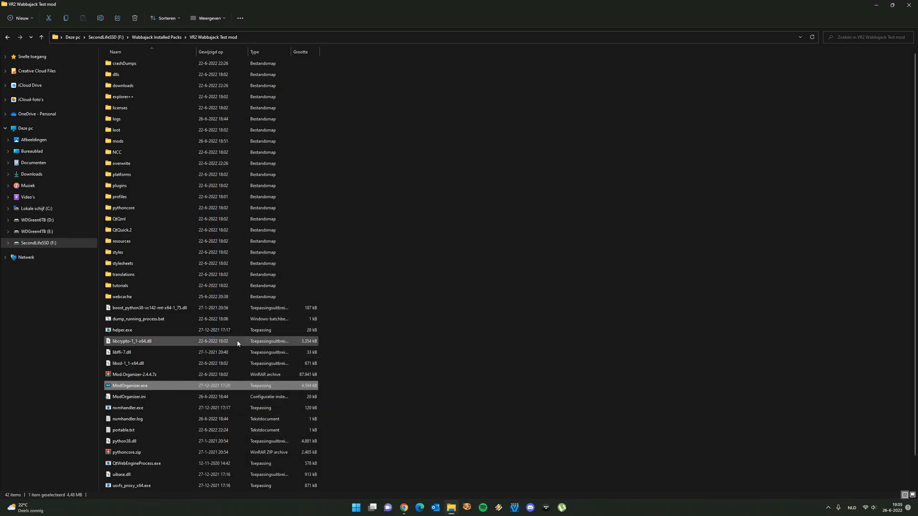
{"action": "double_click", "coordinate": [139, 387]}
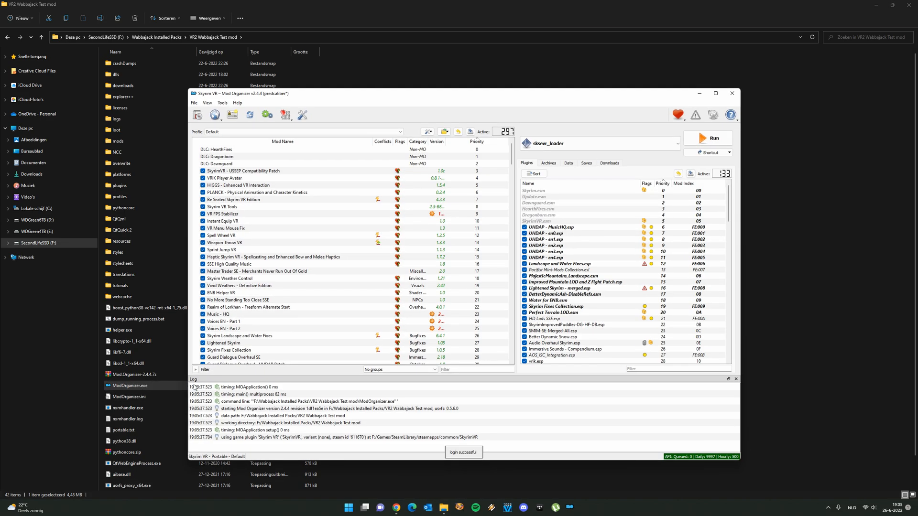
Look through the installed mod list, read the details of the Missing Masters notification, and close the notifications
{"action": "scroll", "coordinate": [363, 301], "scroll_direction": "down", "scroll_amount": 1}
{"action": "scroll", "coordinate": [335, 327], "scroll_direction": "down", "scroll_amount": 20}
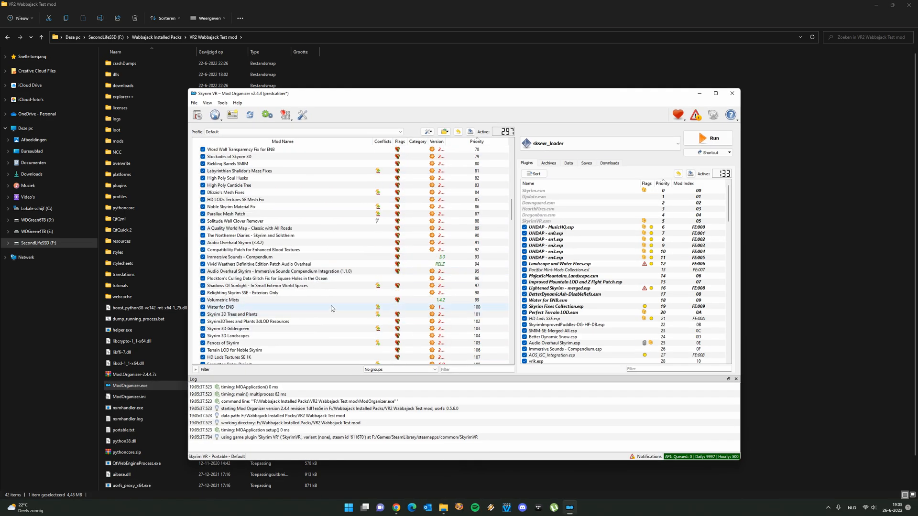
{"action": "left_click", "coordinate": [695, 116]}
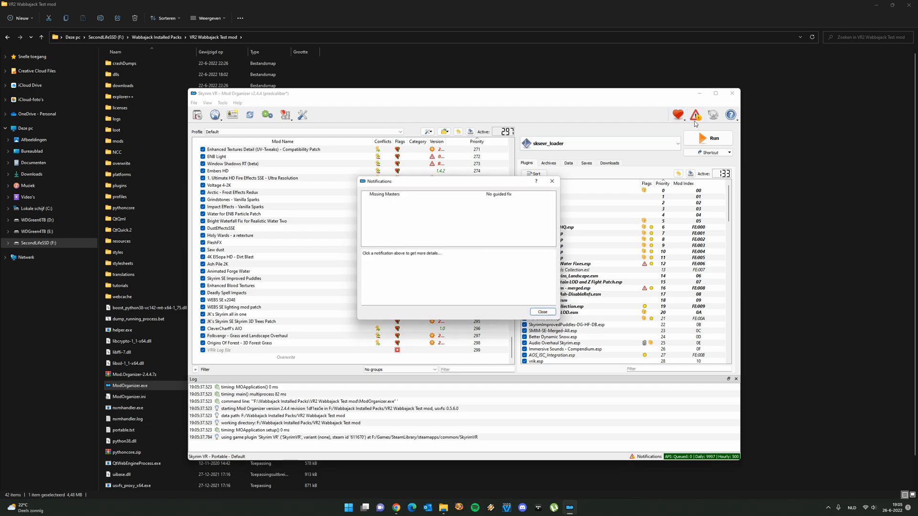
{"action": "left_click", "coordinate": [418, 195]}
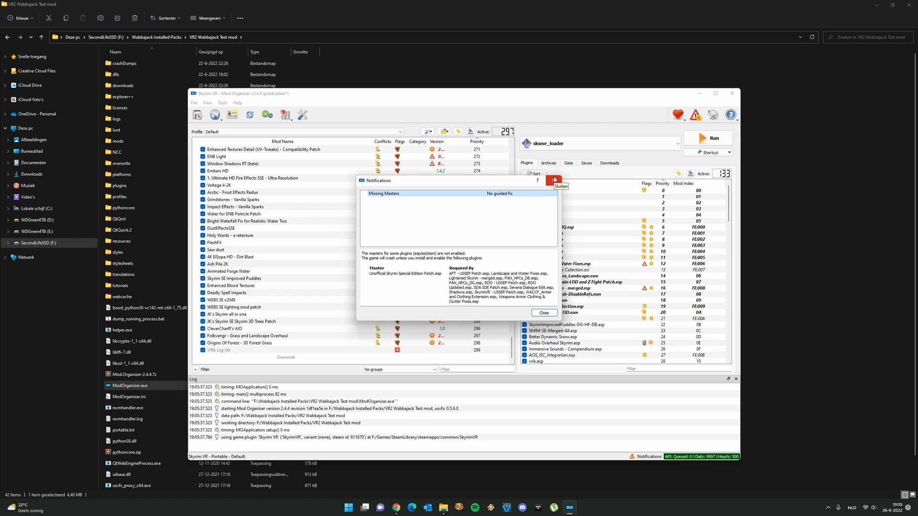
{"action": "left_click", "coordinate": [554, 180]}
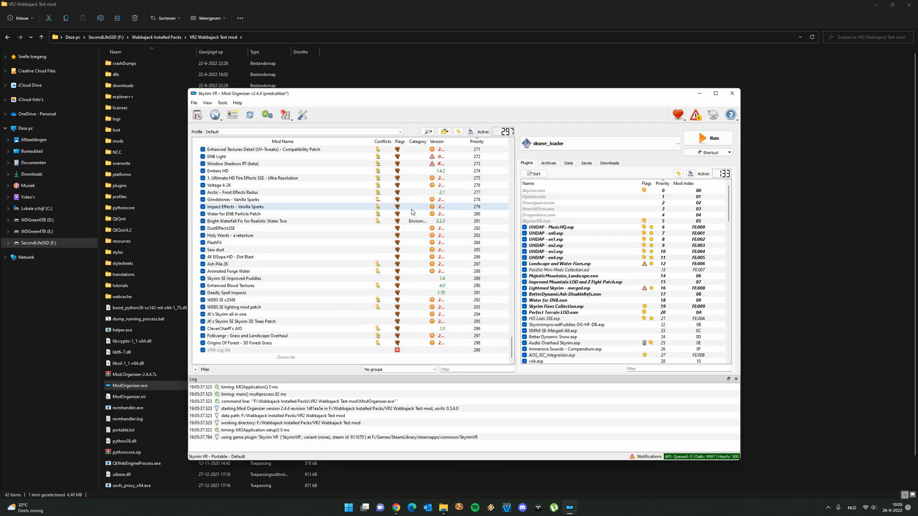
Restart Mod Organizer from ModOrganizer.exe and switch to Chrome to read on in the guide's manual steps after Wabbajack
{"action": "left_click", "coordinate": [733, 93]}
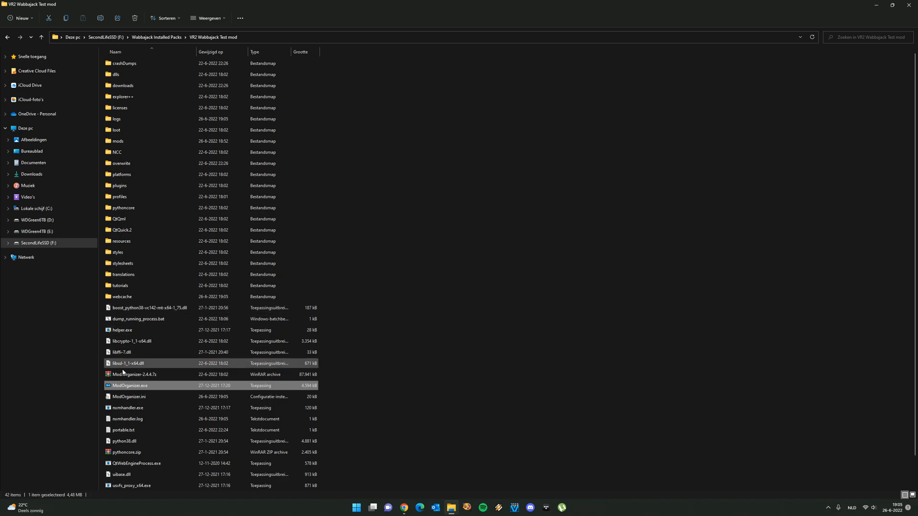
{"action": "double_click", "coordinate": [136, 386]}
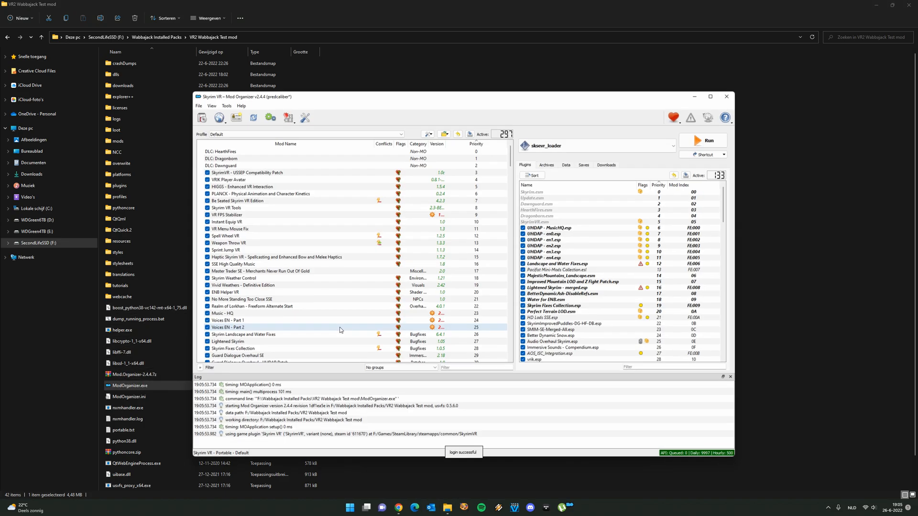
{"action": "left_click", "coordinate": [396, 507]}
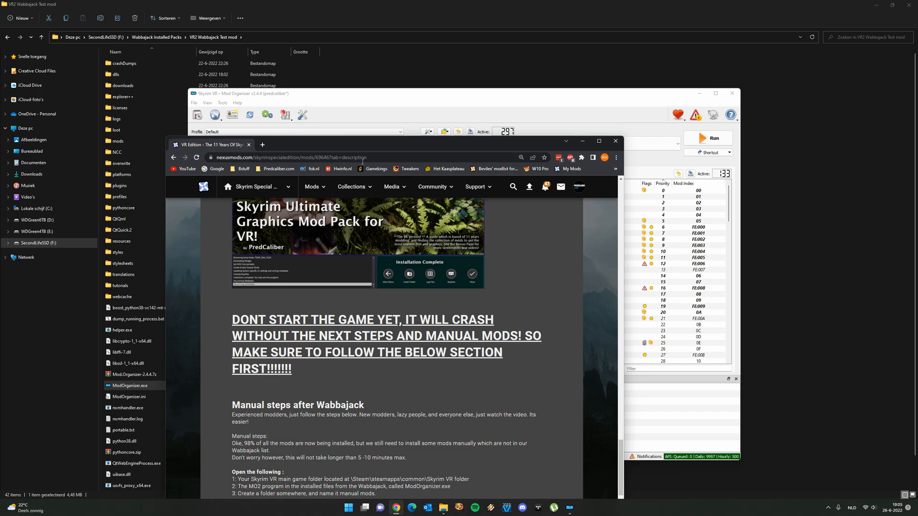
{"action": "scroll", "coordinate": [396, 327], "scroll_direction": "down", "scroll_amount": 5}
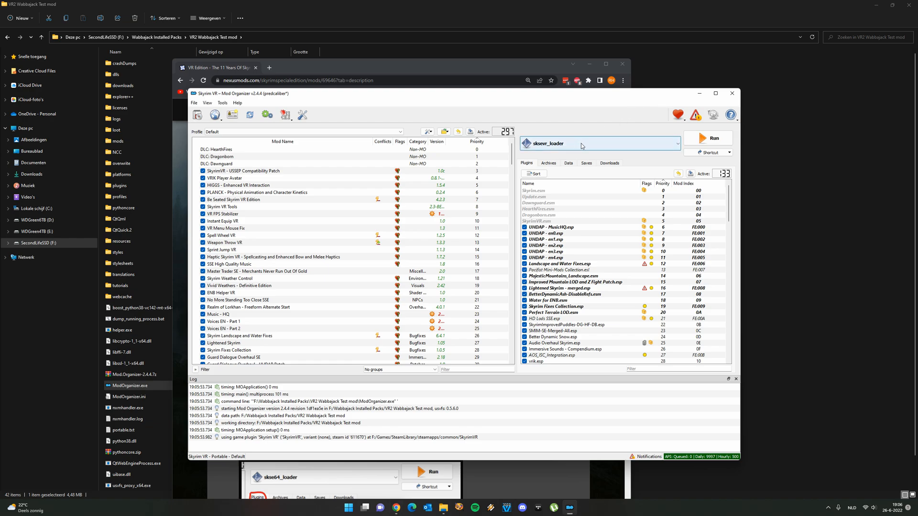
Review the sksevr_loader and SKSE executables and add another executable from sksevr_loader.exe in the SkyrimVR game folder
{"action": "left_click", "coordinate": [634, 141]}
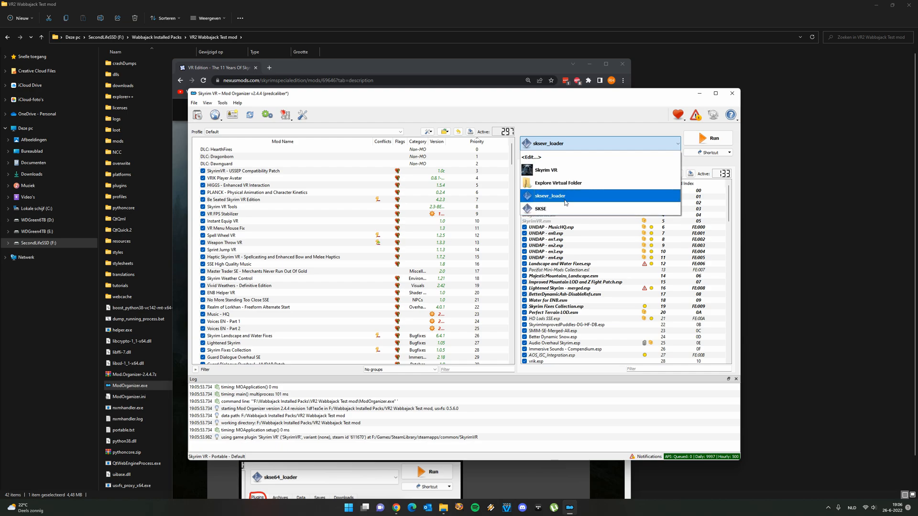
{"action": "left_click", "coordinate": [560, 159]}
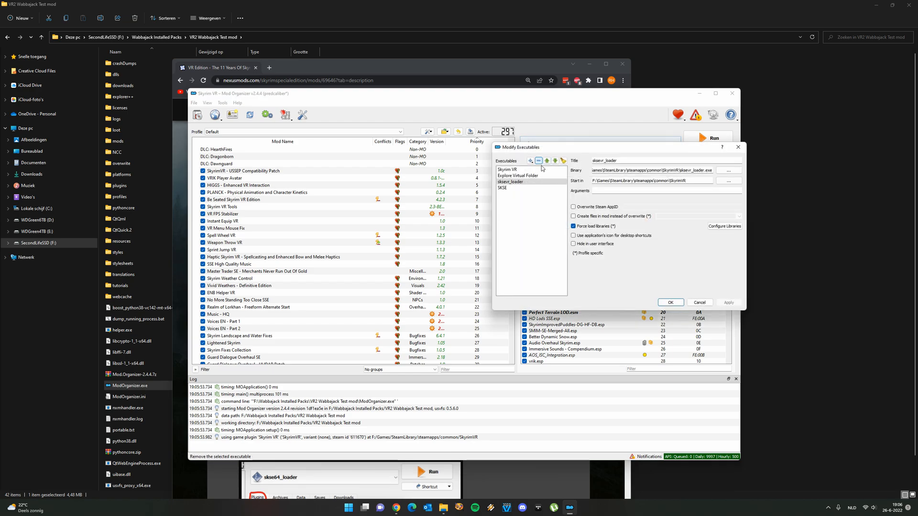
{"action": "left_click", "coordinate": [518, 187]}
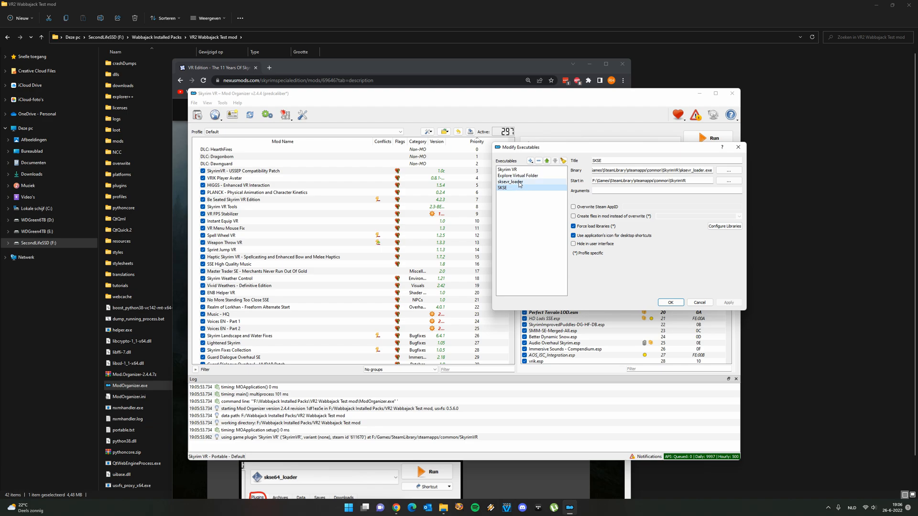
{"action": "left_click", "coordinate": [519, 182]}
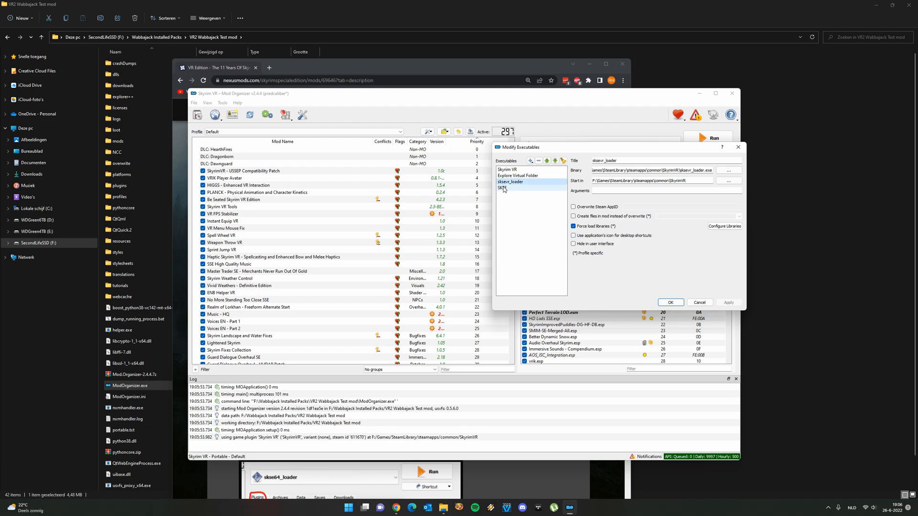
{"action": "left_click", "coordinate": [530, 161]}
{"action": "left_click", "coordinate": [543, 170]}
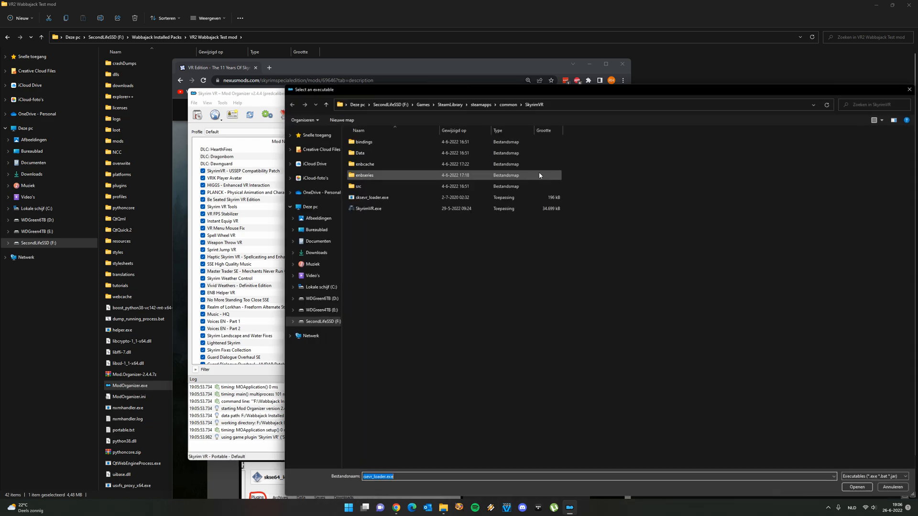
{"action": "double_click", "coordinate": [391, 199]}
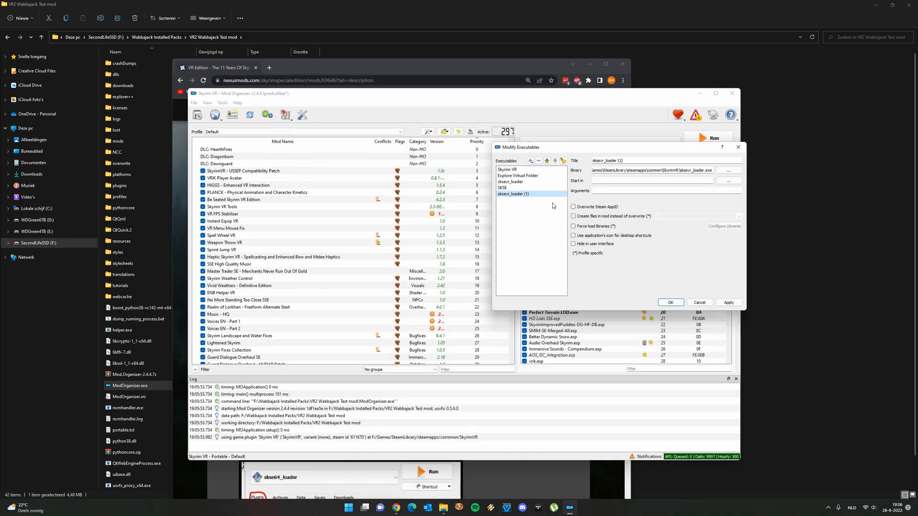
Check the binary path and the start-in folder of the original sksevr_loader executable
{"action": "left_click", "coordinate": [509, 183]}
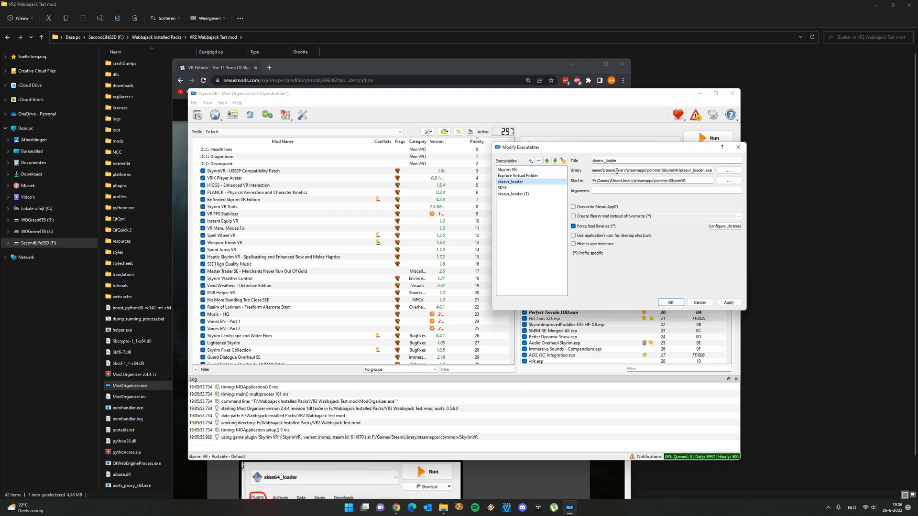
{"action": "left_click_drag", "start_coordinate": [623, 153], "coordinate": [643, 184]}
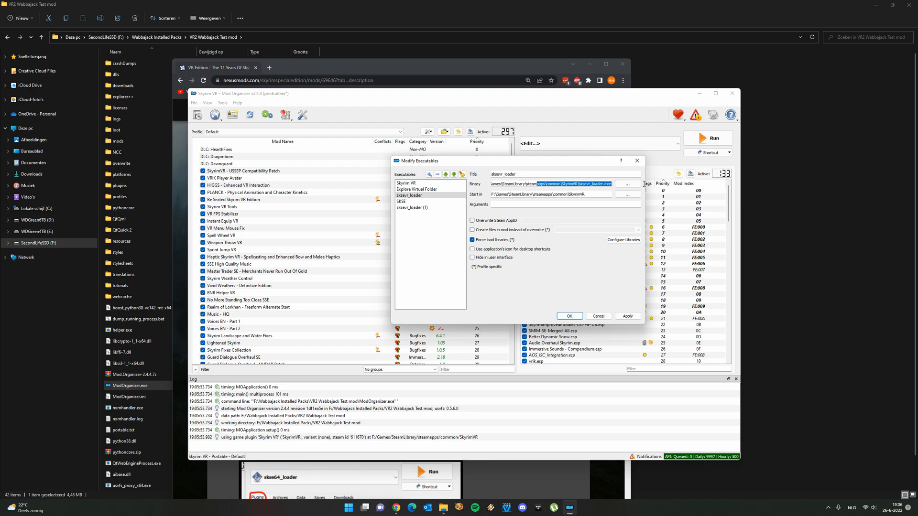
{"action": "triple_click", "coordinate": [596, 187]}
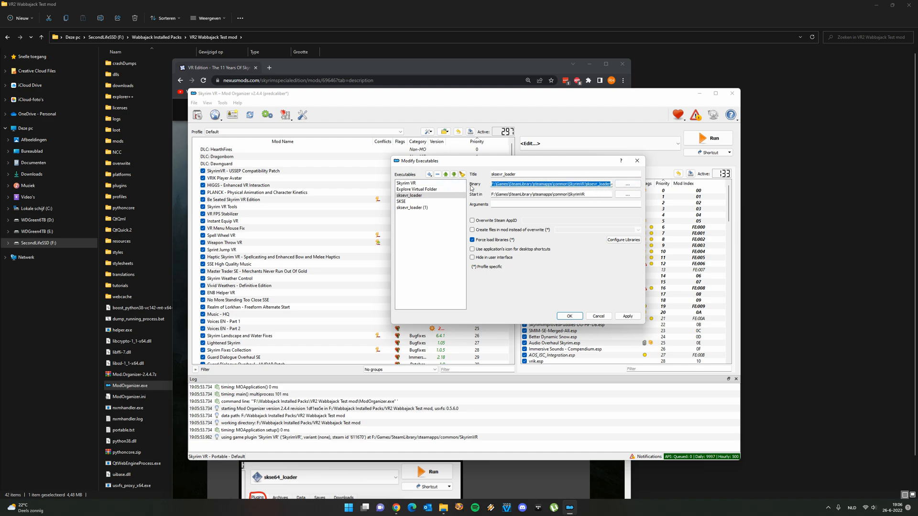
{"action": "left_click_drag", "start_coordinate": [545, 183], "coordinate": [616, 185]}
{"action": "left_click", "coordinate": [595, 195]}
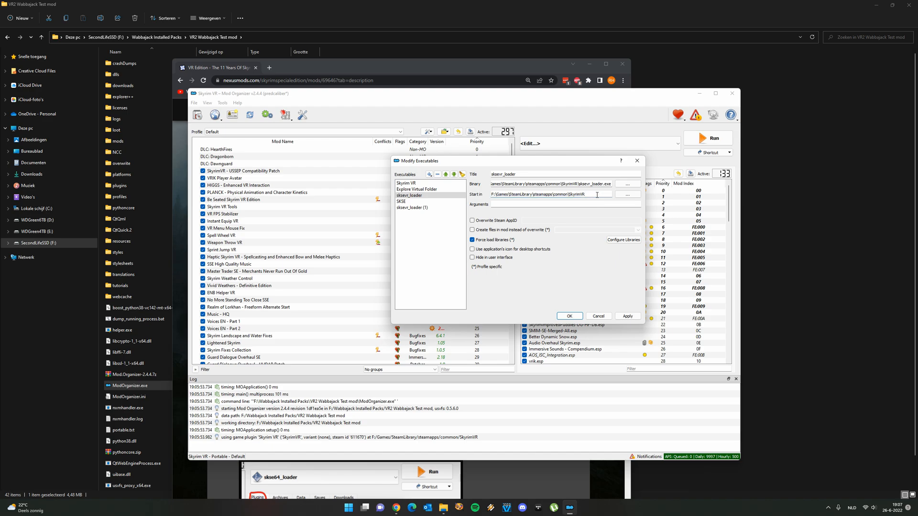
Remove the duplicate sksevr_loader (1) executable and leave the executables editor without saving
{"action": "left_click", "coordinate": [411, 207]}
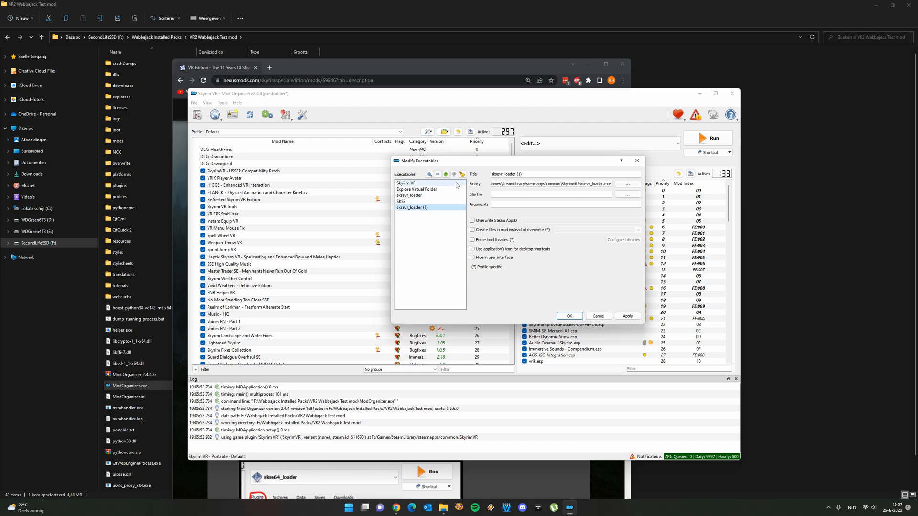
{"action": "left_click", "coordinate": [437, 175]}
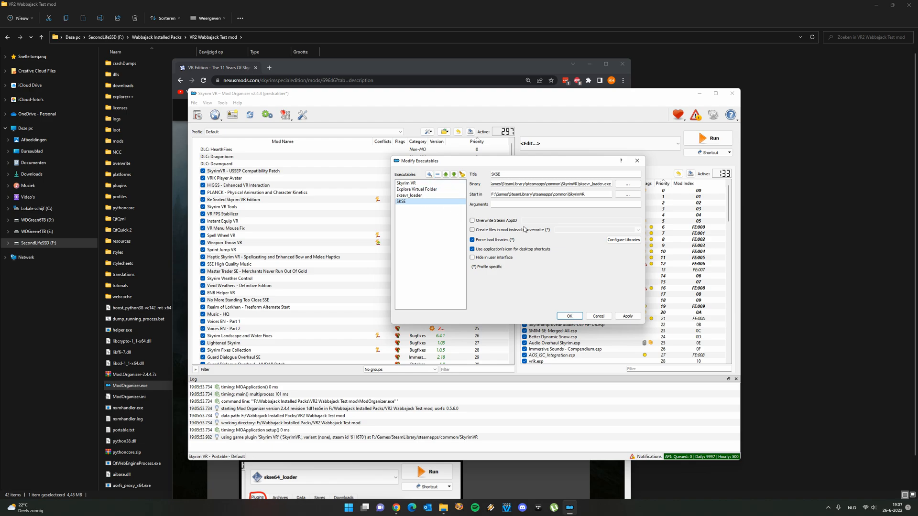
{"action": "left_click", "coordinate": [411, 199]}
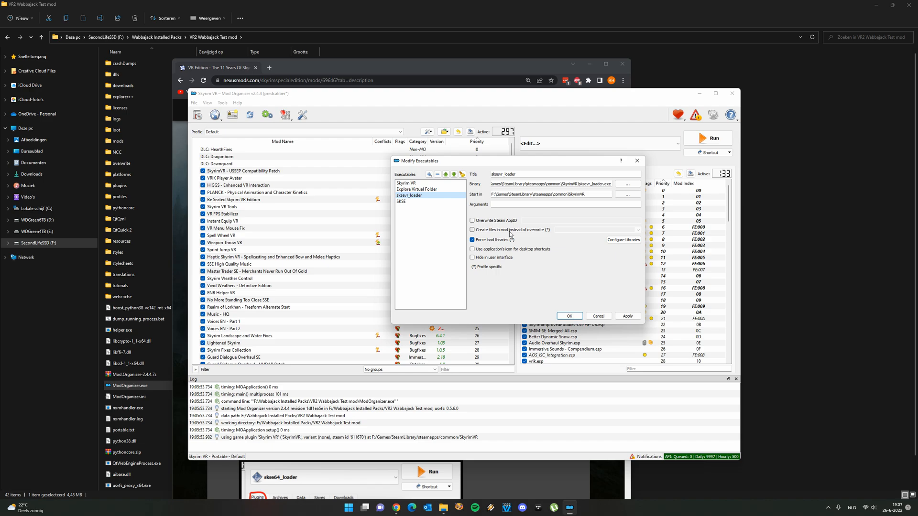
{"action": "left_click", "coordinate": [597, 317]}
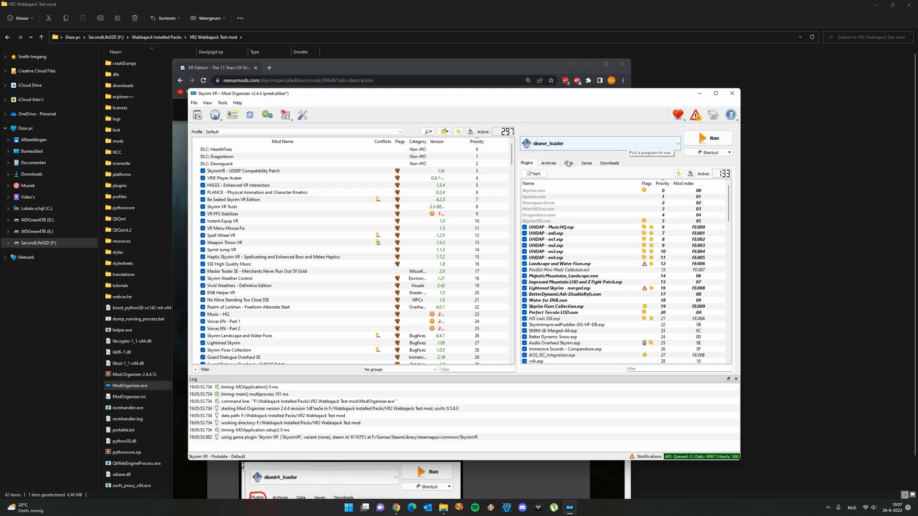
Choose sksevr_loader as the program that Mod Organizer runs
{"action": "left_click", "coordinate": [588, 145]}
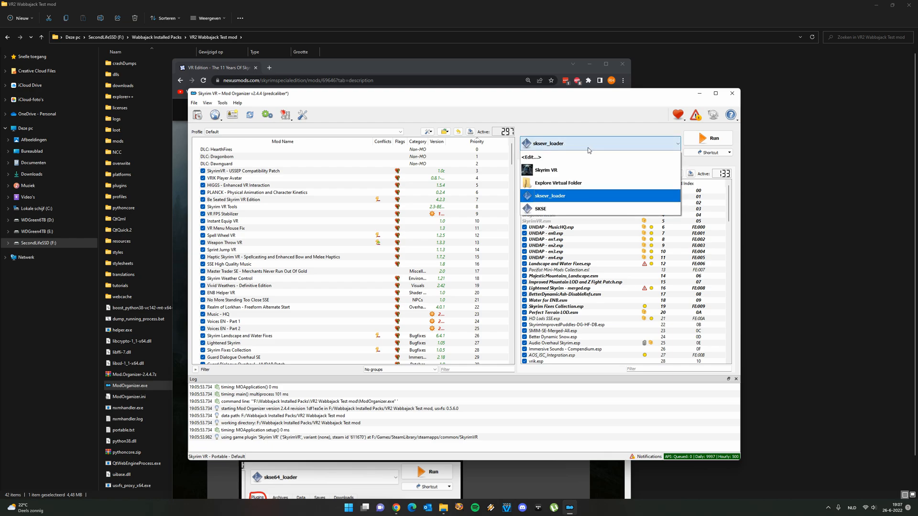
{"action": "left_click", "coordinate": [563, 196]}
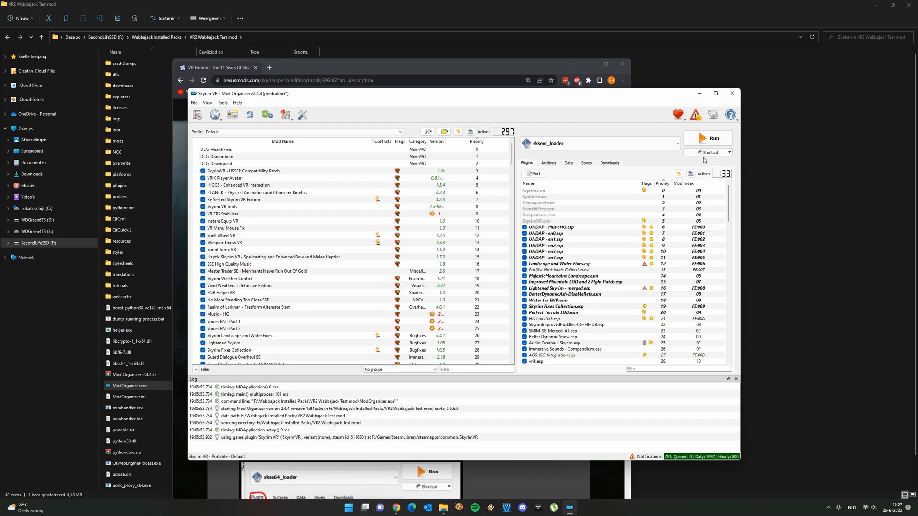
{"action": "left_click", "coordinate": [612, 144]}
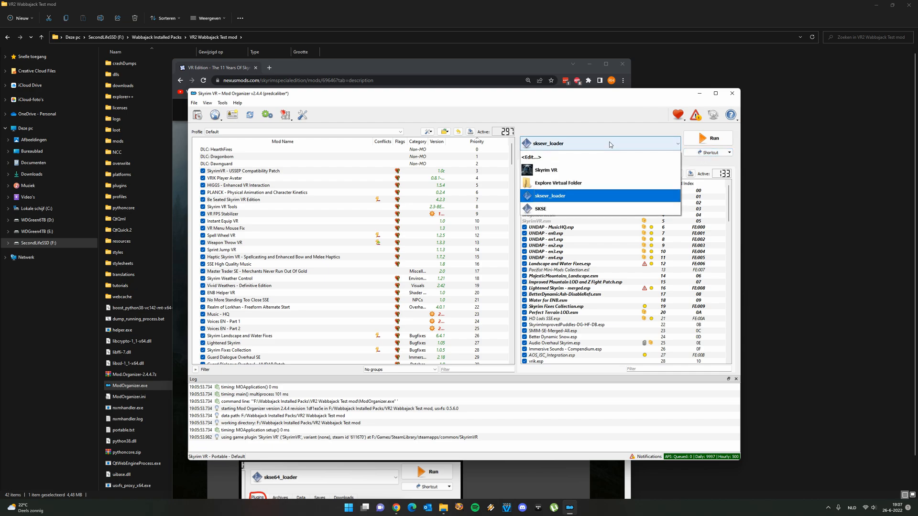
{"action": "left_click", "coordinate": [566, 127]}
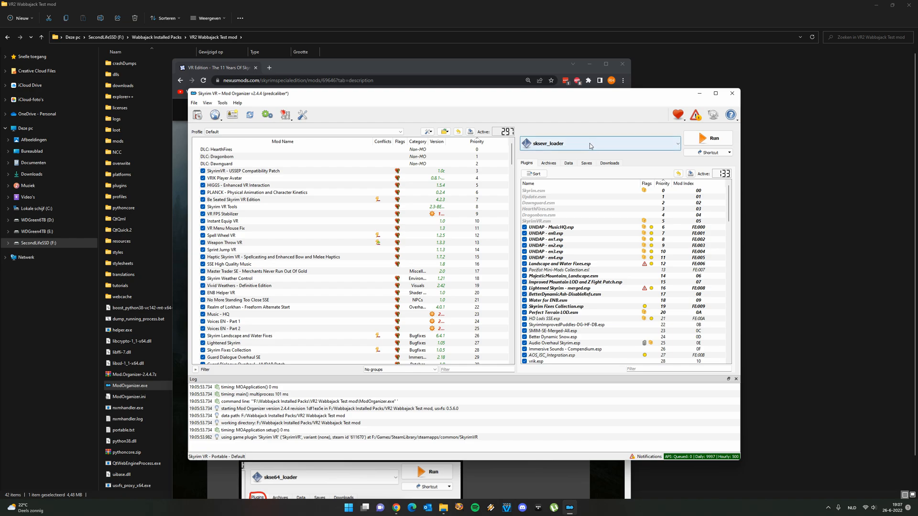
{"action": "left_click", "coordinate": [595, 146]}
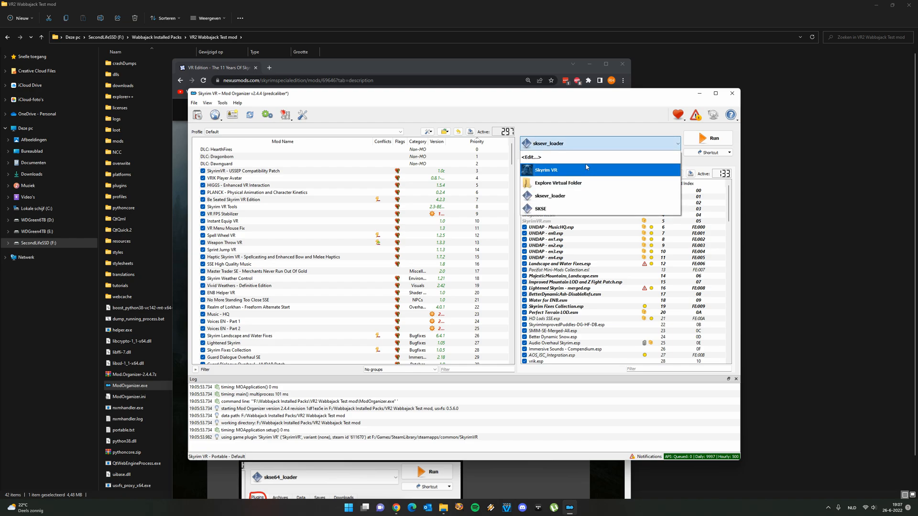
{"action": "left_click", "coordinate": [569, 195]}
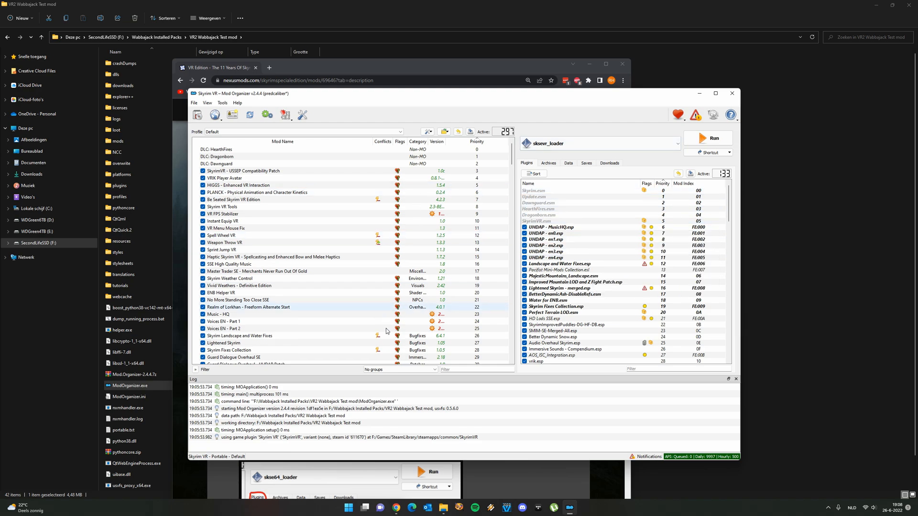
Check the guide in Chrome, then manually install the Unofficial Skyrim Special Edition Patch archive from VR Manual Mods in Mod Organizer
{"action": "left_click", "coordinate": [398, 510]}
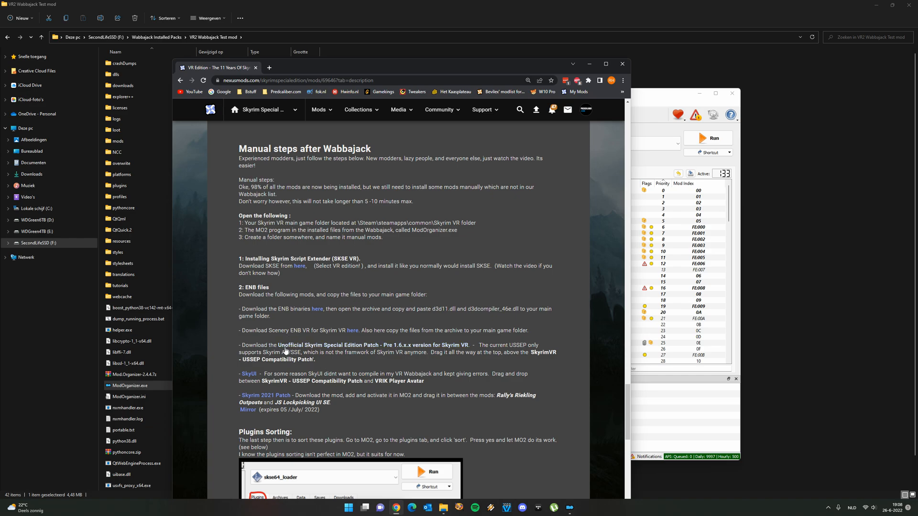
{"action": "left_click", "coordinate": [642, 91]}
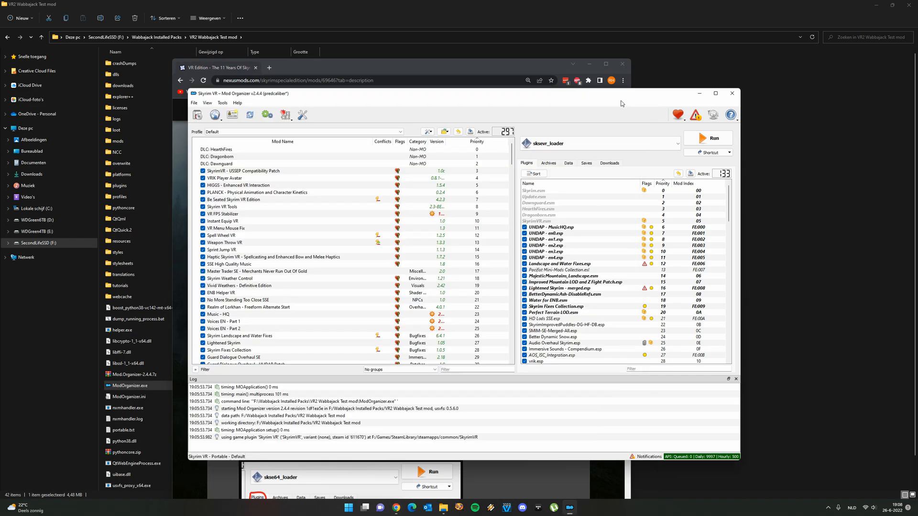
{"action": "left_click", "coordinate": [200, 120]}
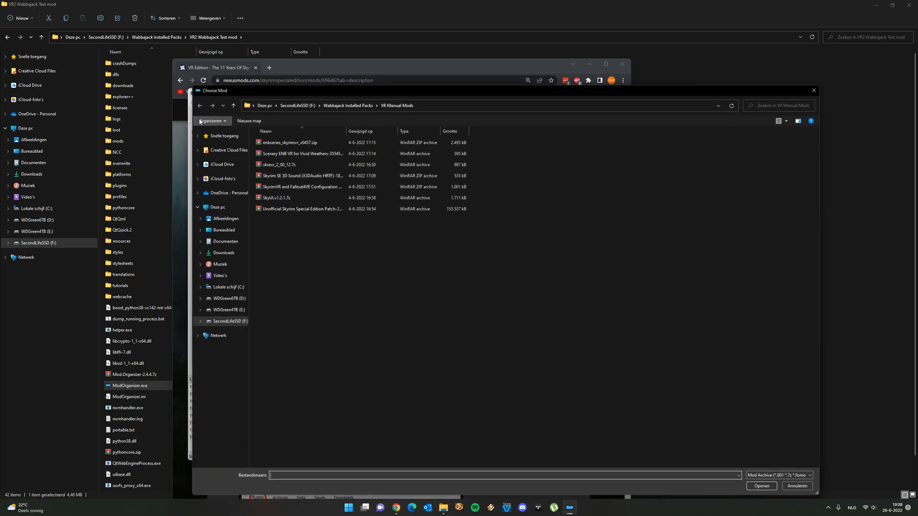
{"action": "left_click", "coordinate": [400, 105]}
{"action": "left_click", "coordinate": [391, 104]}
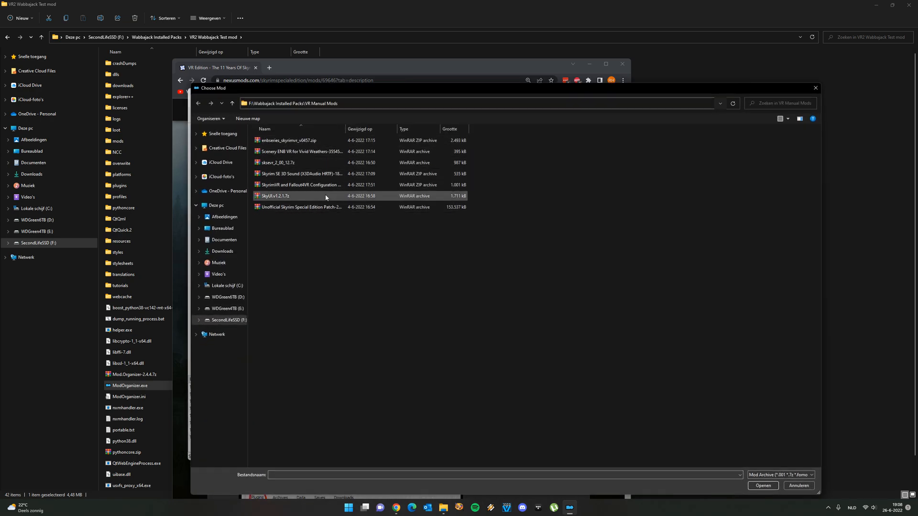
{"action": "double_click", "coordinate": [318, 208]}
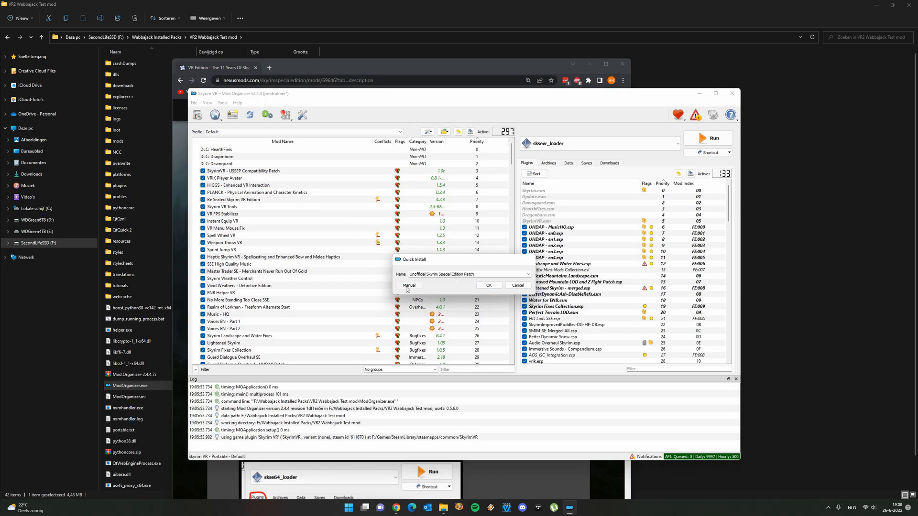
{"action": "left_click", "coordinate": [407, 287]}
{"action": "left_click", "coordinate": [509, 344]}
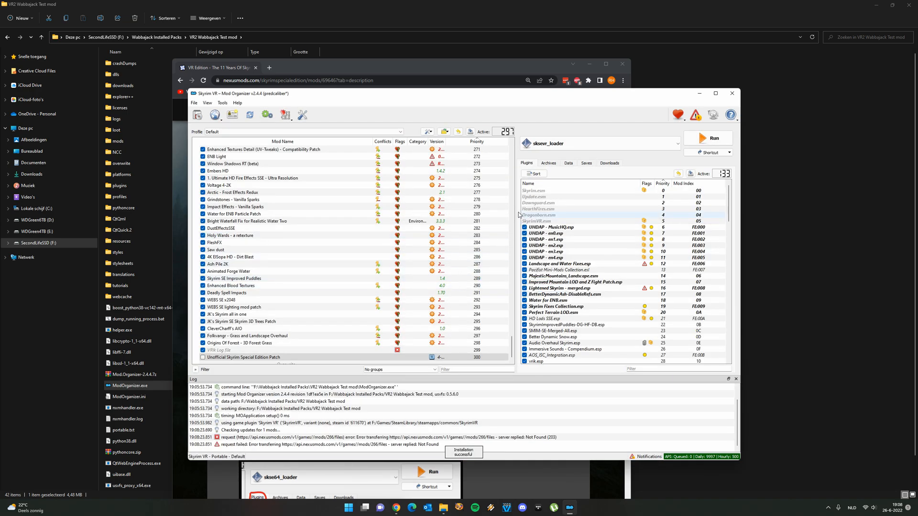
Enable the Unofficial Skyrim Special Edition Patch, move it directly above SkyrimVR - USSEP Compatibility Patch, and switch to the guide in Chrome
{"action": "left_click", "coordinate": [203, 351]}
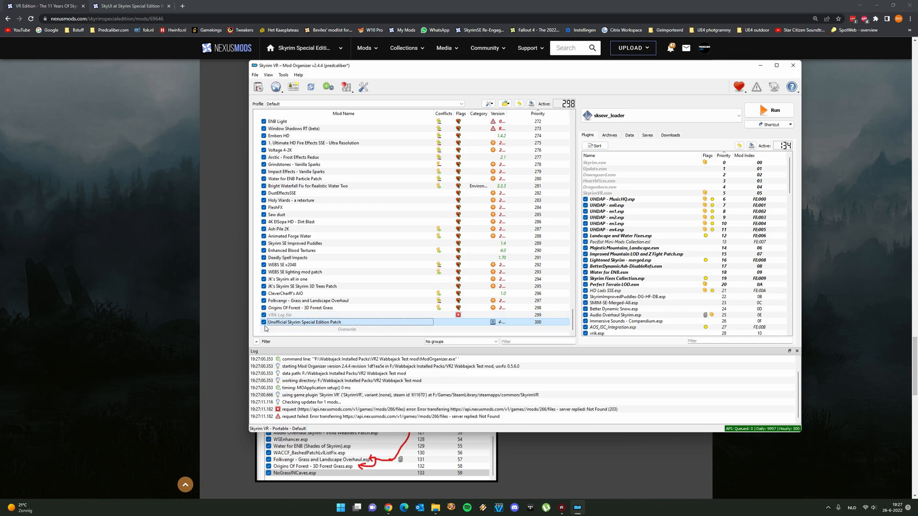
{"action": "left_click_drag", "start_coordinate": [297, 325], "coordinate": [301, 139]}
{"action": "left_click", "coordinate": [200, 187]}
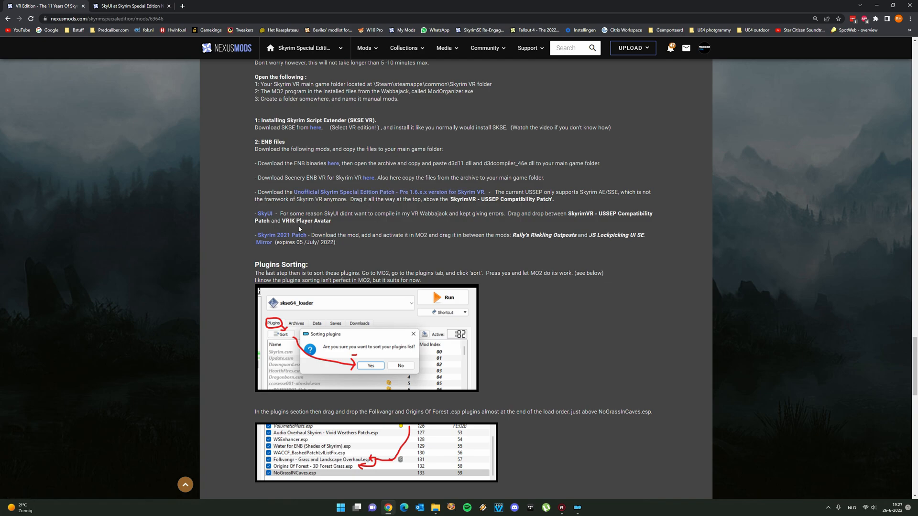
Switch back to Mod Organizer and manually install the SkyUI.v1.2.1.7z archive from the VR Manual Mods folder as SkyUI
{"action": "left_click", "coordinate": [577, 510]}
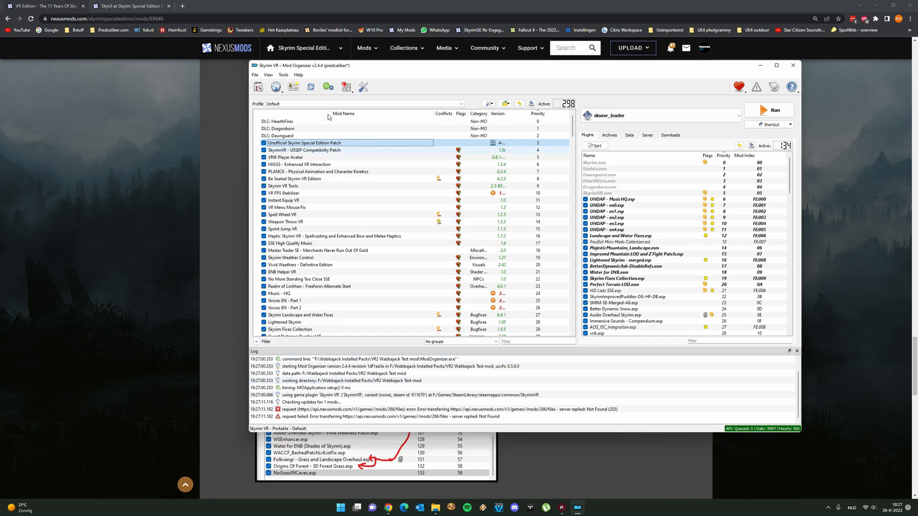
{"action": "left_click", "coordinate": [260, 90]}
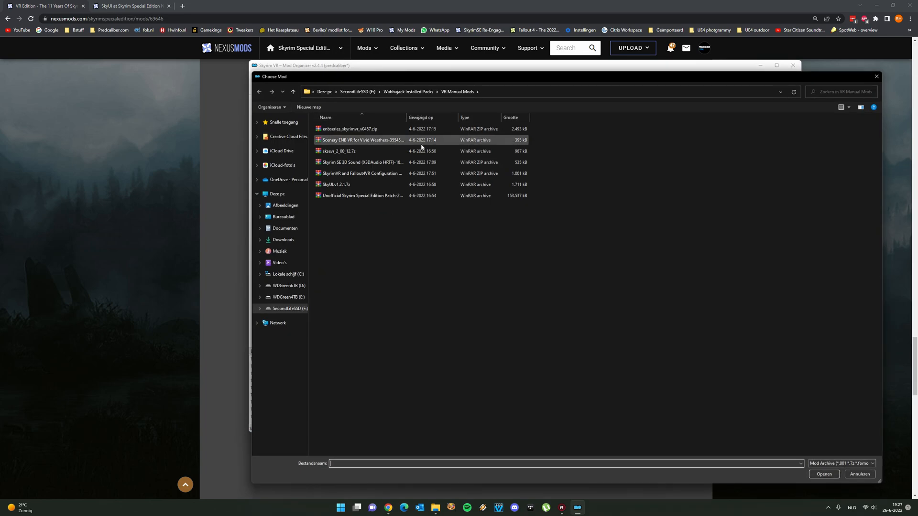
{"action": "double_click", "coordinate": [354, 186]}
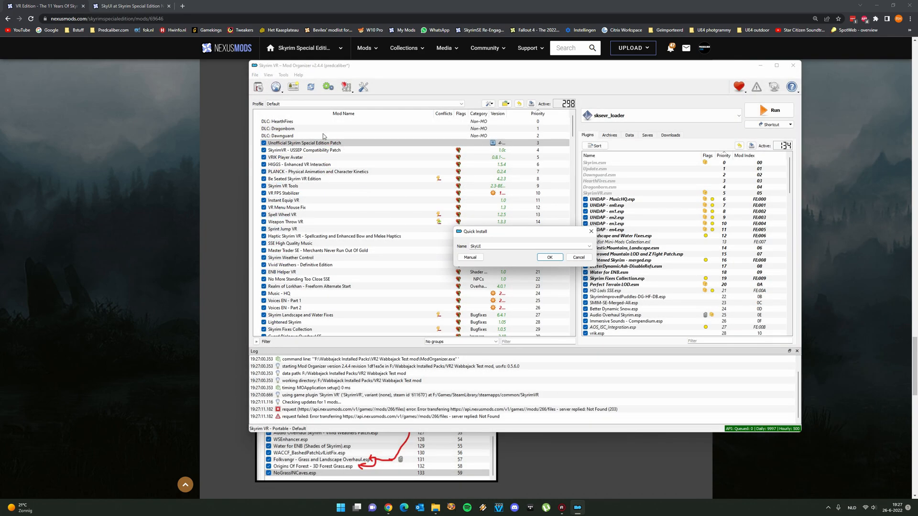
{"action": "left_click", "coordinate": [470, 257]}
{"action": "left_click", "coordinate": [575, 316]}
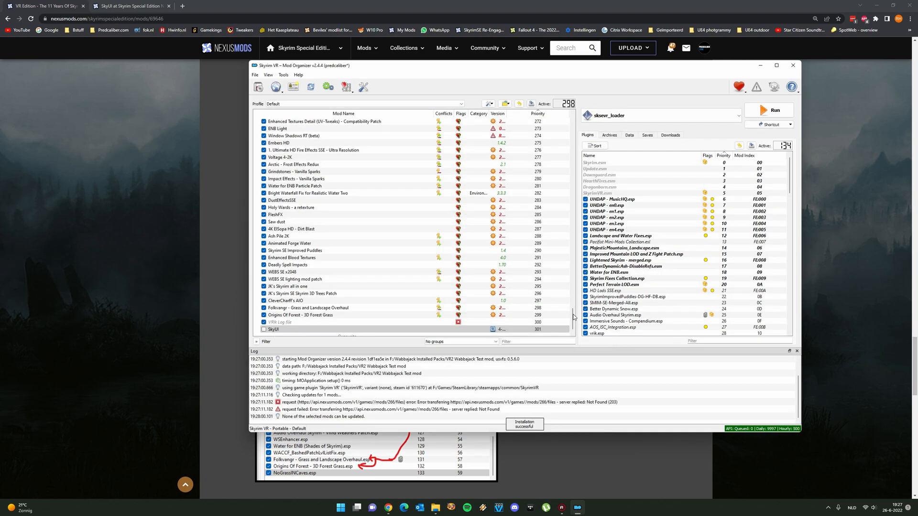
Enable SkyUI, move it between SkyrimVR - USSEP Compatibility Patch and VRIK Player Avatar as the guide says, and return to Chrome
{"action": "left_click", "coordinate": [241, 345]}
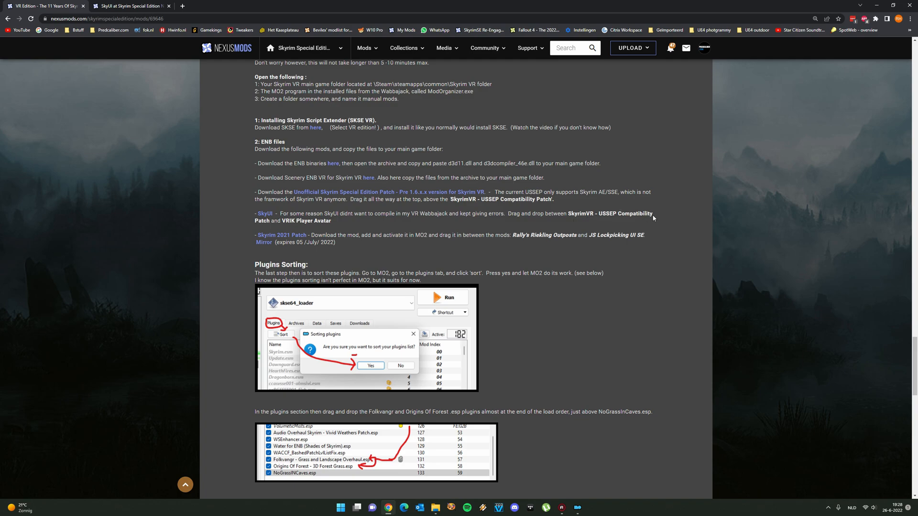
{"action": "left_click", "coordinate": [577, 508]}
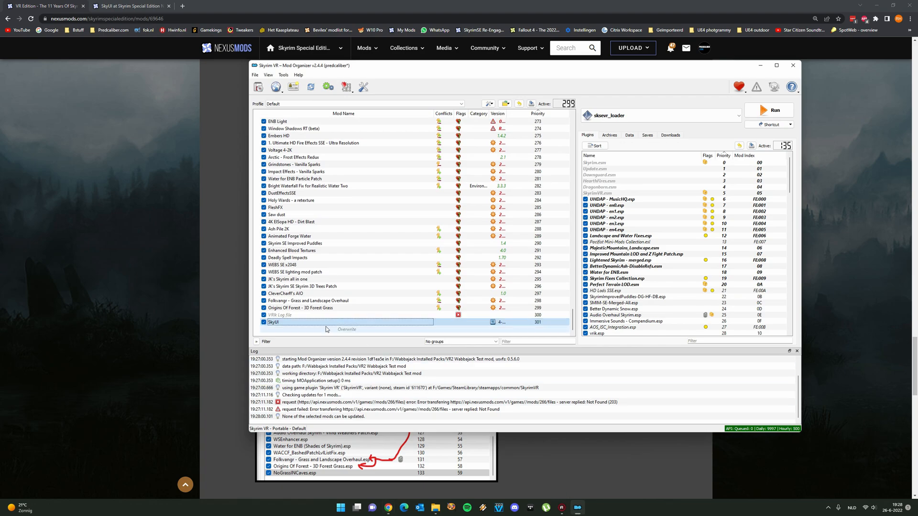
{"action": "left_click_drag", "start_coordinate": [309, 325], "coordinate": [354, 153]}
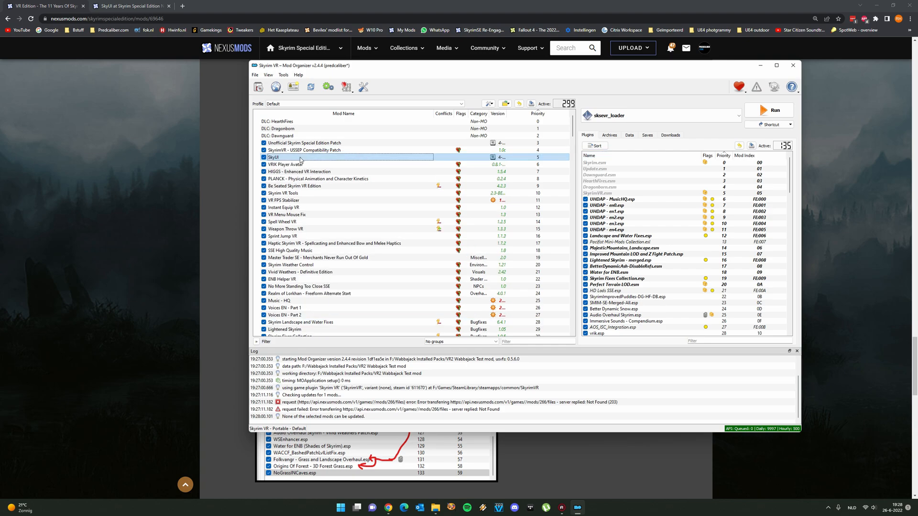
{"action": "left_click", "coordinate": [166, 289]}
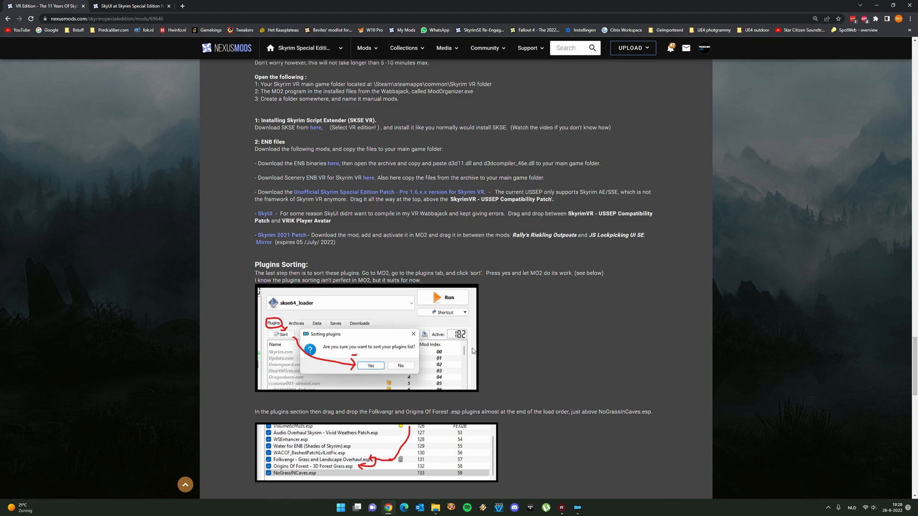
Switch to Mod Organizer and manually install the 29 Skyrim 2021 Patch archive from the VR Manual Mods folder
{"action": "left_click", "coordinate": [578, 507]}
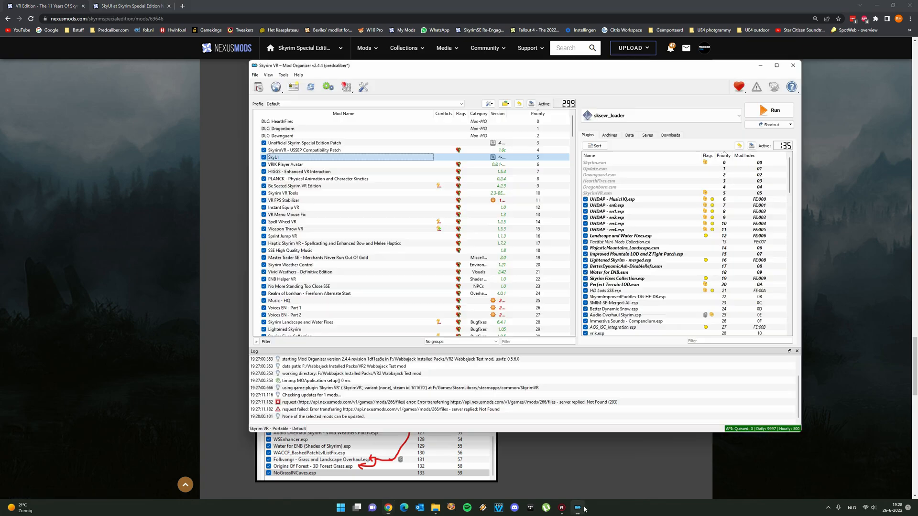
{"action": "left_click", "coordinate": [265, 89]}
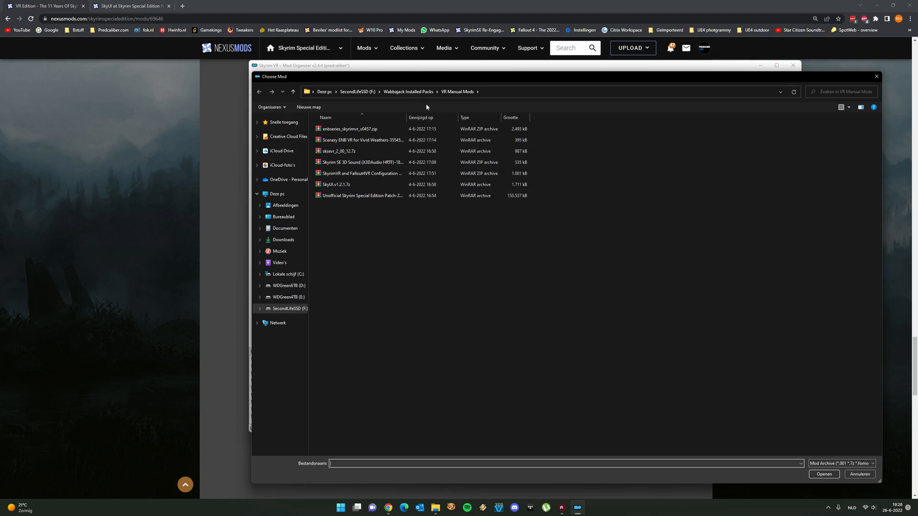
{"action": "left_click_drag", "start_coordinate": [404, 116], "coordinate": [495, 131]}
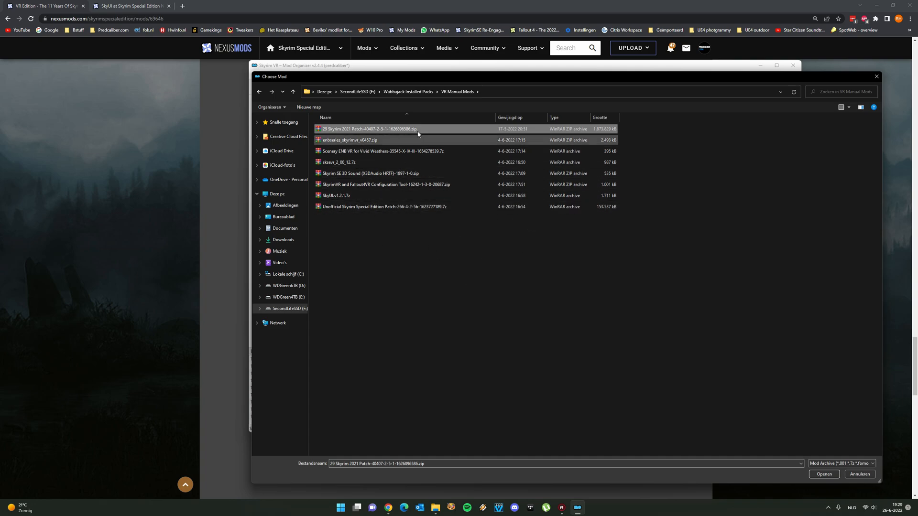
{"action": "double_click", "coordinate": [390, 130]}
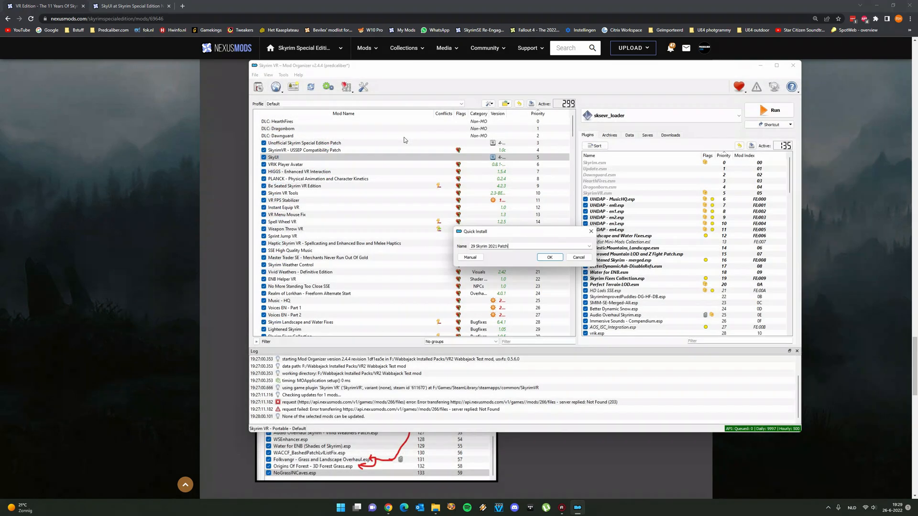
{"action": "left_click", "coordinate": [471, 257]}
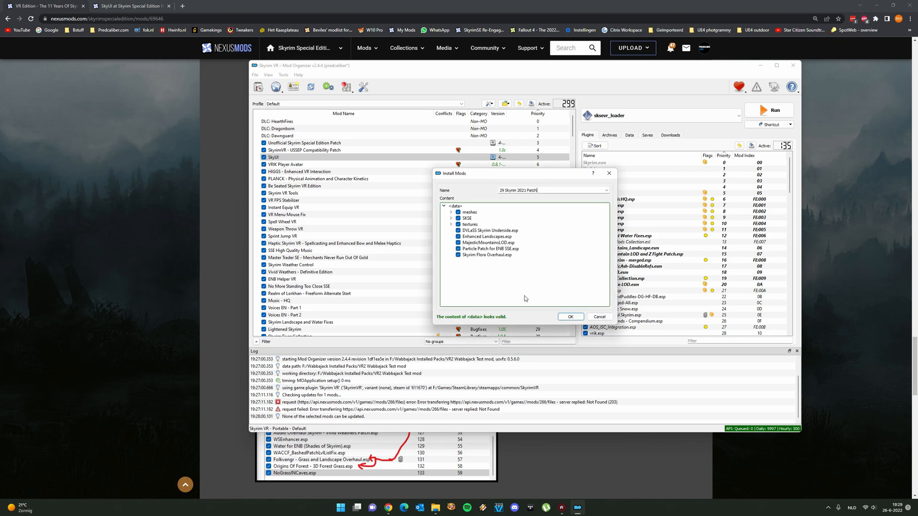
{"action": "left_click", "coordinate": [570, 318]}
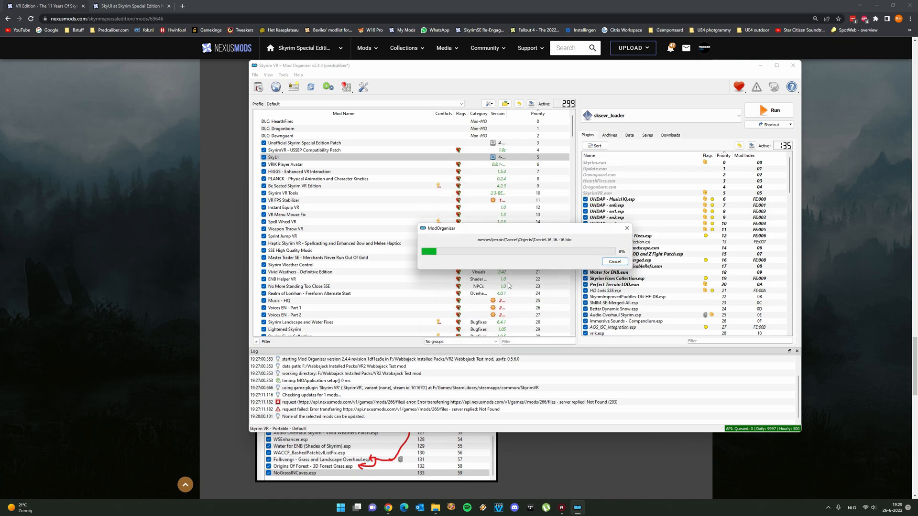
Check the Skyrim 2021 Patch instructions in Chrome, enable 29 Skyrim 2021 Patch in Mod Organizer, and return to the guide
{"action": "key", "text": "alt+Tab"}
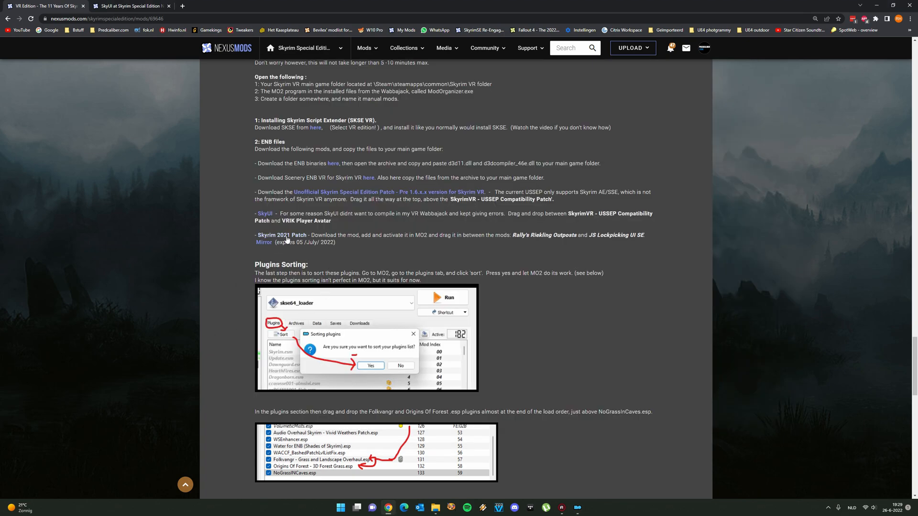
{"action": "scroll", "coordinate": [432, 217], "scroll_direction": "down", "scroll_amount": 2}
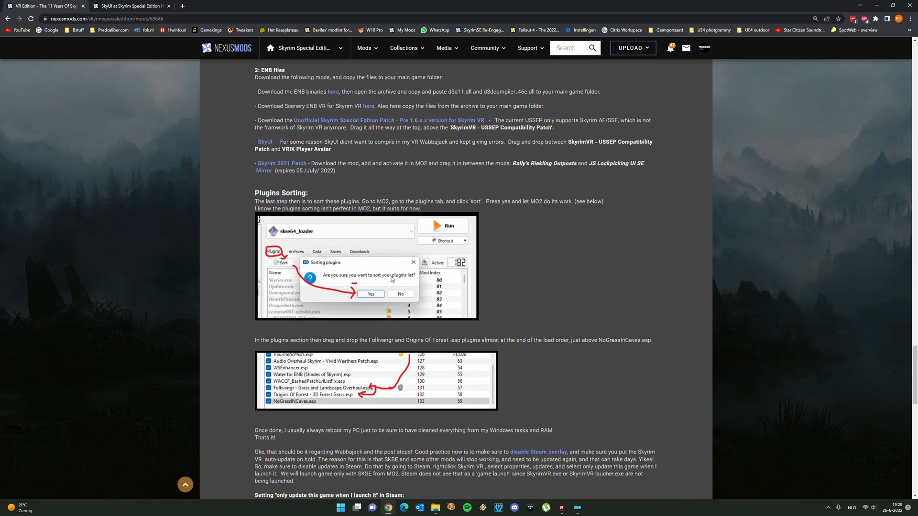
{"action": "left_click", "coordinate": [577, 511]}
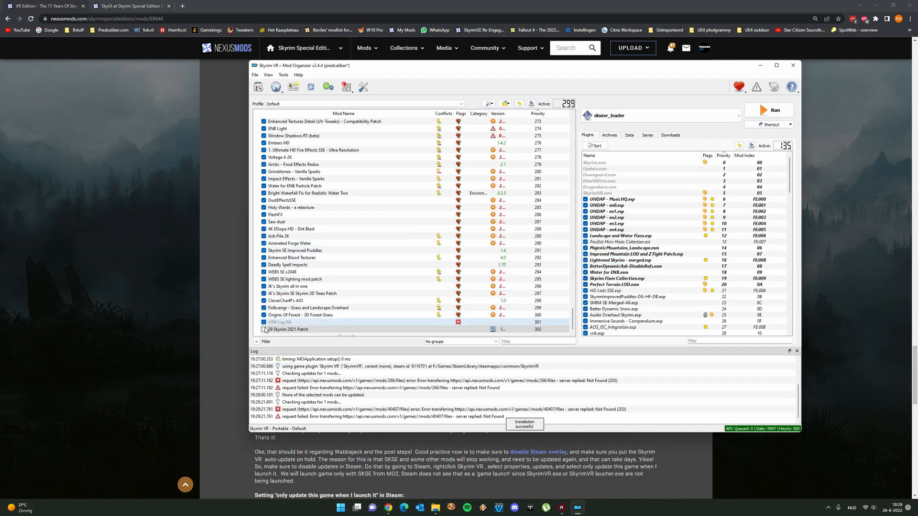
{"action": "left_click", "coordinate": [264, 330]}
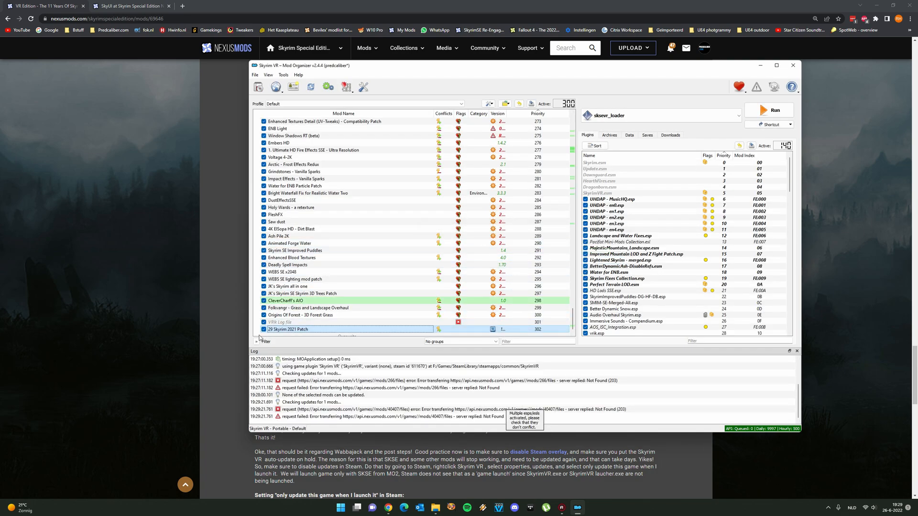
{"action": "left_click", "coordinate": [194, 356]}
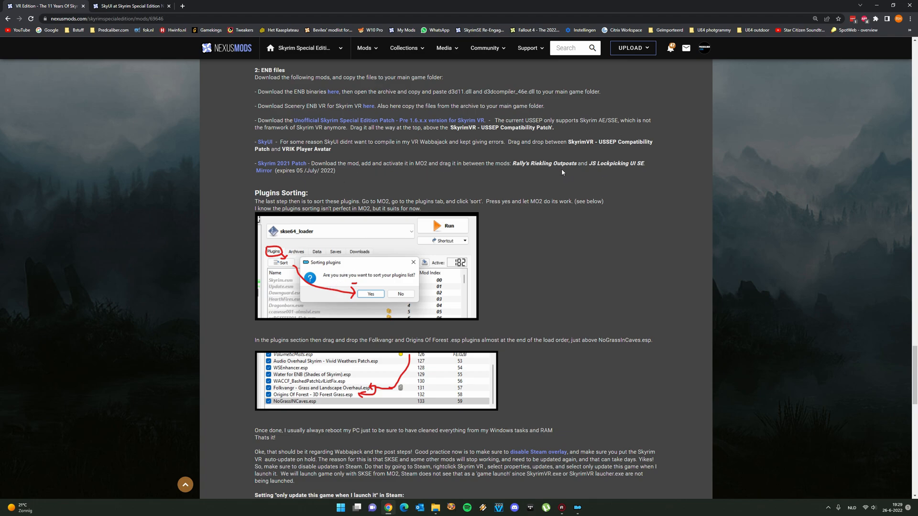
Filter Mod Organizer's mod list for the lockpicking mod, clear the filter, and reread the patch's placement in the Chrome guide
{"action": "left_click", "coordinate": [580, 509]}
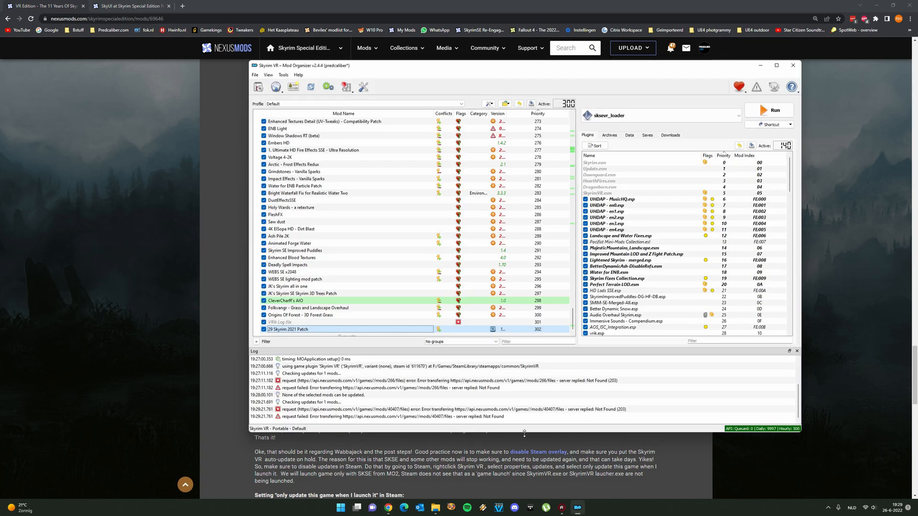
{"action": "left_click", "coordinate": [525, 340]}
{"action": "type", "text": "lock"}
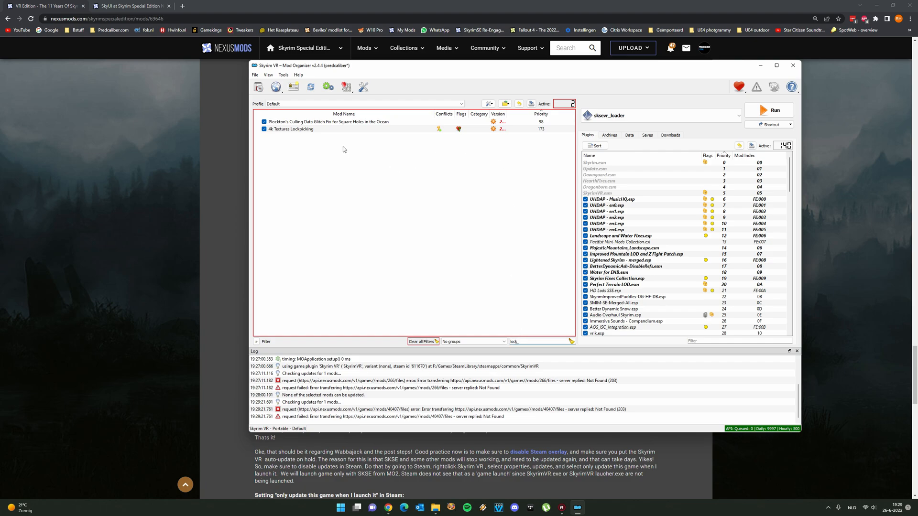
{"action": "key", "text": "BackSpace"}
{"action": "key", "text": "BackSpace"}
{"action": "key", "text": "BackSpace"}
{"action": "key", "text": "BackSpace"}
{"action": "key", "text": "BackSpace"}
{"action": "left_click", "coordinate": [145, 320]}
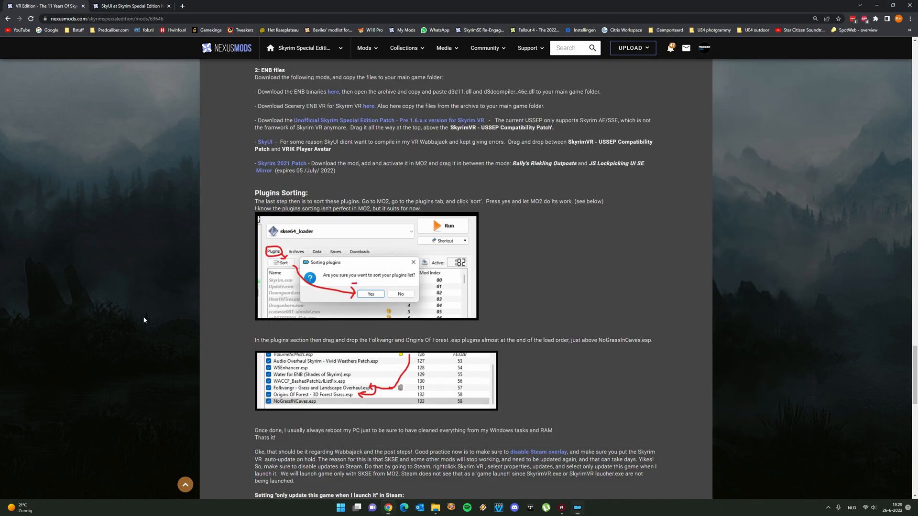
{"action": "scroll", "coordinate": [299, 248], "scroll_direction": "down", "scroll_amount": 3}
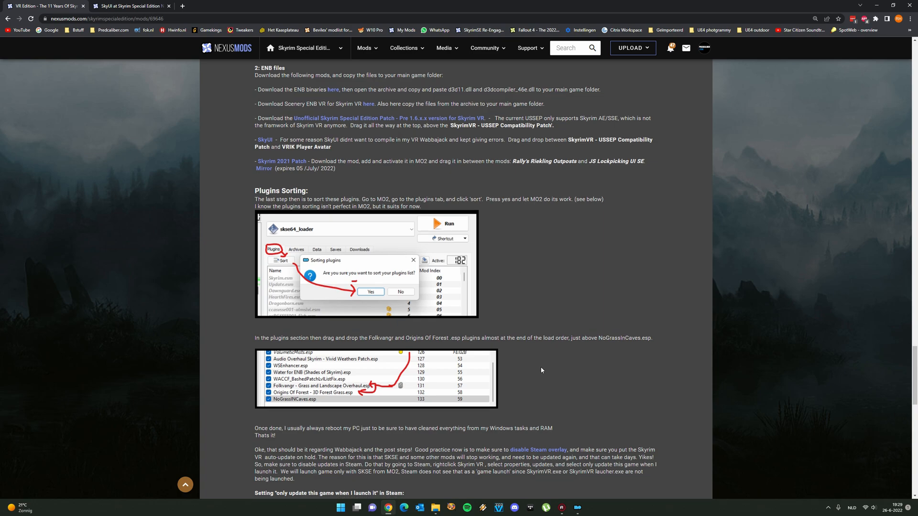
{"action": "scroll", "coordinate": [301, 254], "scroll_direction": "up", "scroll_amount": 3}
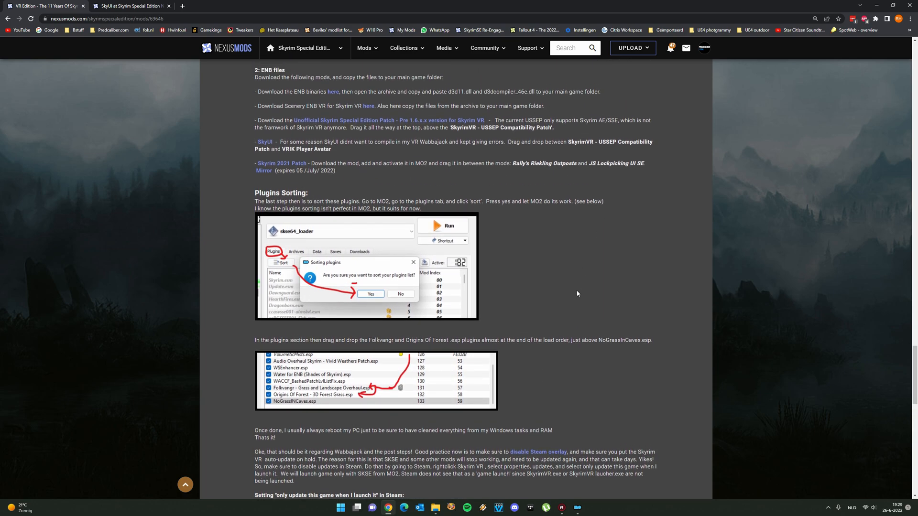
Switch back to Mod Organizer, filter the mod list by "lock" to check the lockpicking mod's priority, and clear the filter
{"action": "left_click", "coordinate": [579, 509]}
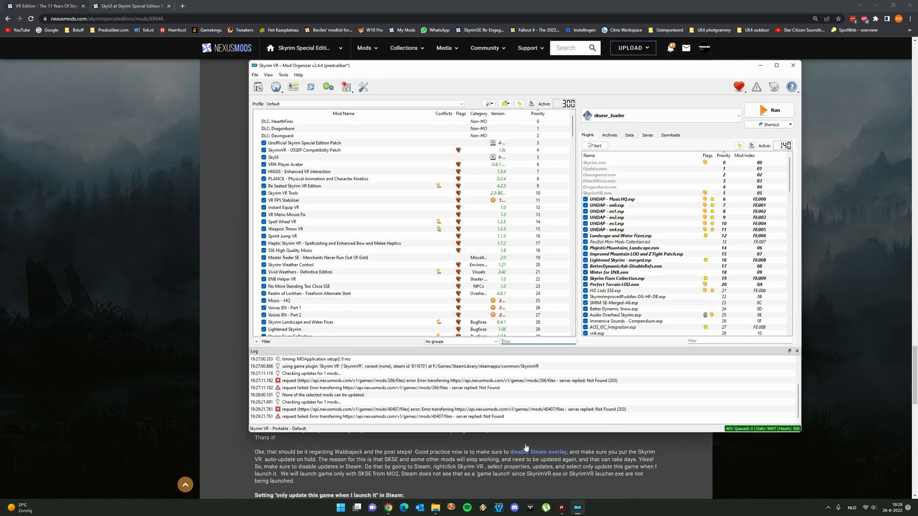
{"action": "left_click", "coordinate": [519, 341]}
{"action": "type", "text": "lock"}
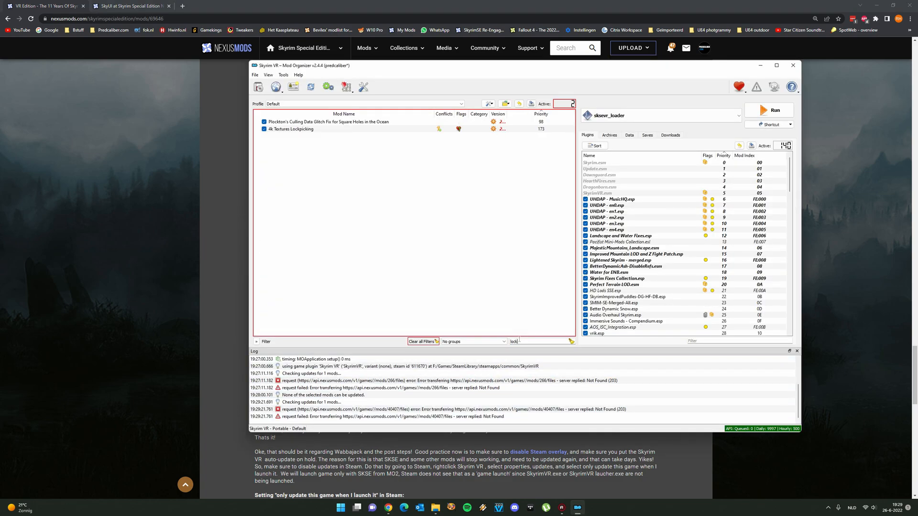
{"action": "key", "text": "BackSpace"}
{"action": "key", "text": "BackSpace"}
{"action": "key", "text": "BackSpace"}
{"action": "key", "text": "BackSpace"}
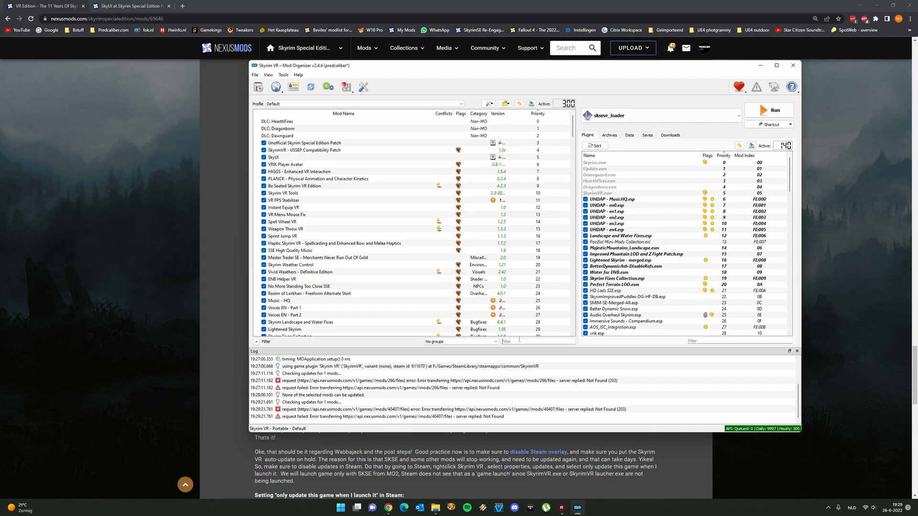
Move the Mod Organizer window aside, filter the mod list by "riek" to check Rallys Riekling Outposts 4K's priority, and clear the filter
{"action": "left_click_drag", "start_coordinate": [545, 62], "coordinate": [599, 83]}
{"action": "left_click", "coordinate": [578, 358]}
{"action": "type", "text": "riek"}
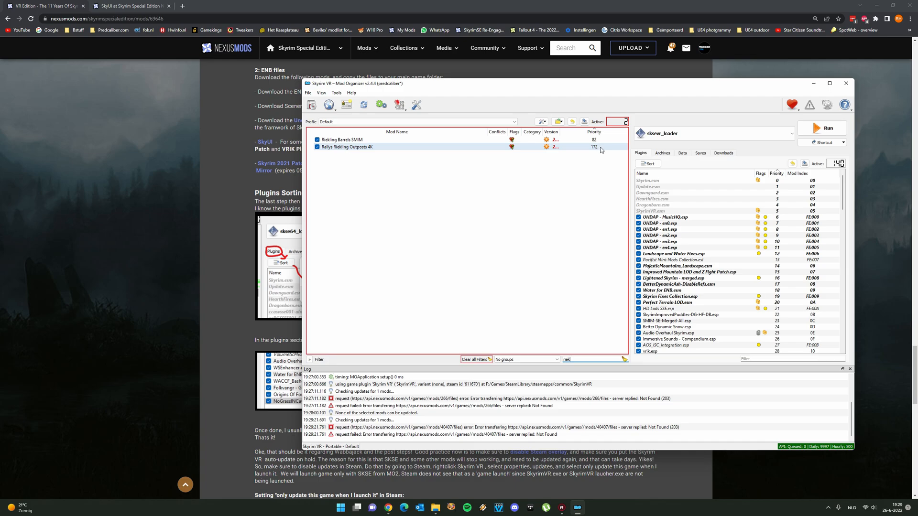
{"action": "key", "text": "BackSpace"}
{"action": "key", "text": "BackSpace"}
{"action": "key", "text": "BackSpace"}
{"action": "key", "text": "BackSpace"}
Move 29 Skyrim 2021 Patch from the end of the mod list to between Rallys Riekling Outposts 4K and 4k Textures Lockpicking
{"action": "scroll", "coordinate": [541, 203], "scroll_direction": "down", "scroll_amount": 20}
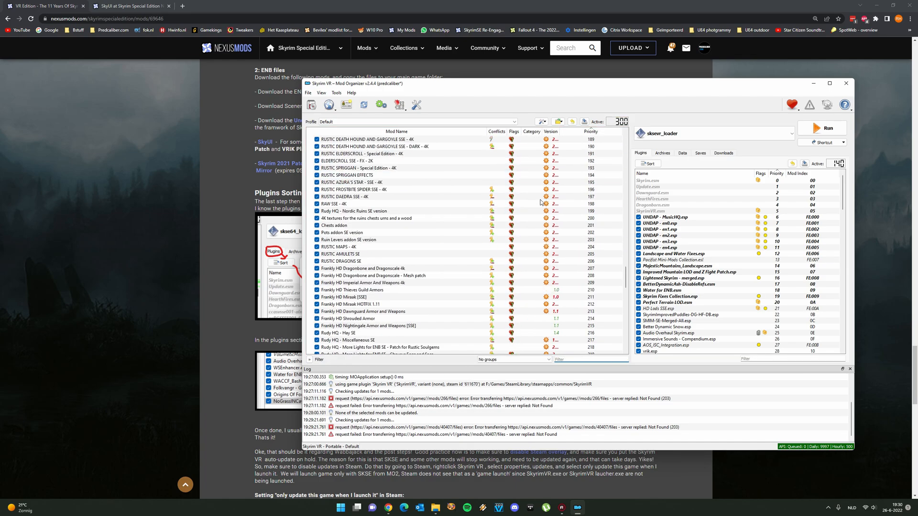
{"action": "scroll", "coordinate": [542, 203], "scroll_direction": "up", "scroll_amount": 8}
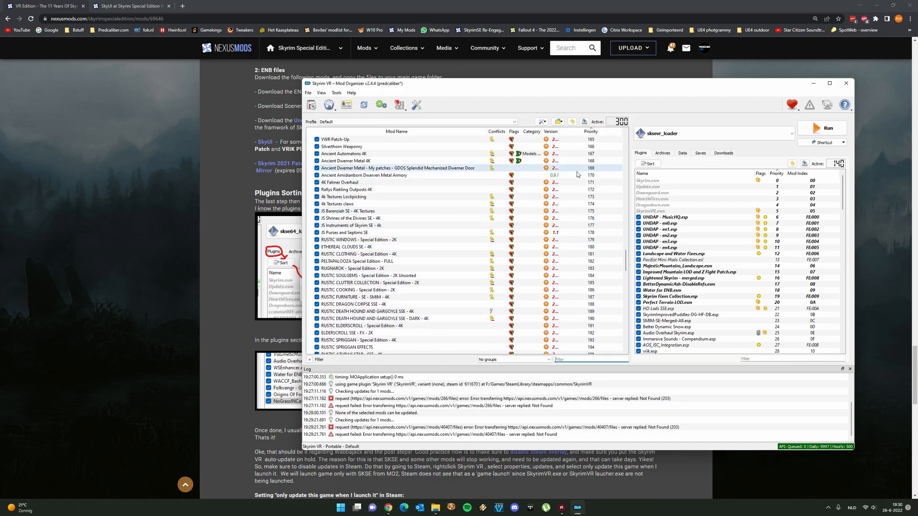
{"action": "left_click", "coordinate": [578, 189]}
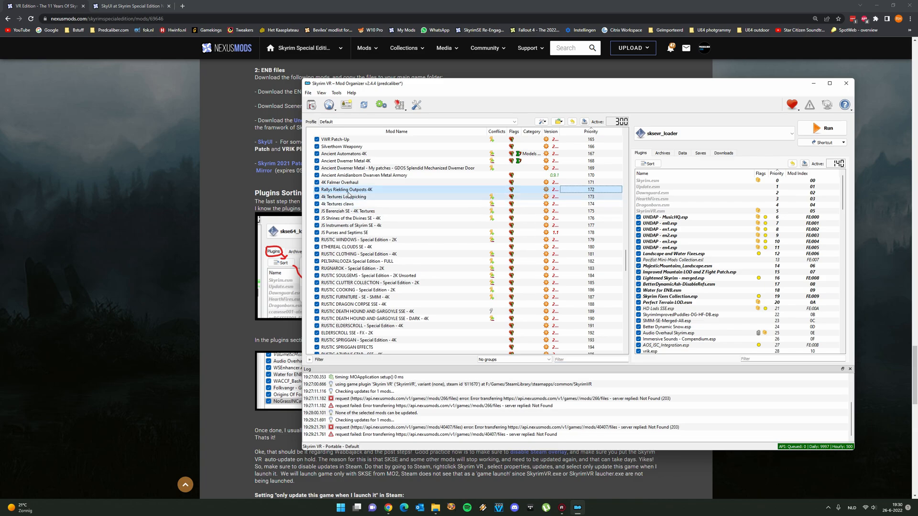
{"action": "scroll", "coordinate": [463, 221], "scroll_direction": "down", "scroll_amount": 20}
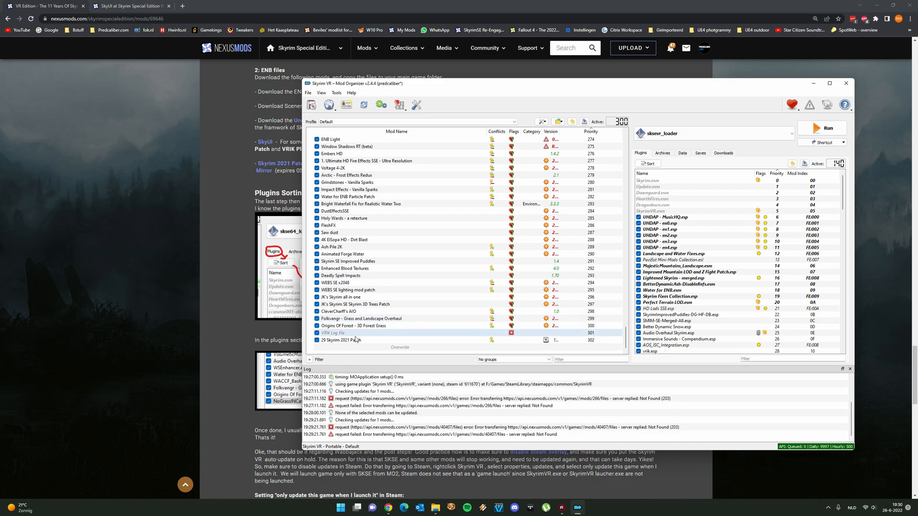
{"action": "left_click", "coordinate": [358, 340]}
{"action": "left_click_drag", "start_coordinate": [357, 340], "coordinate": [379, 287]}
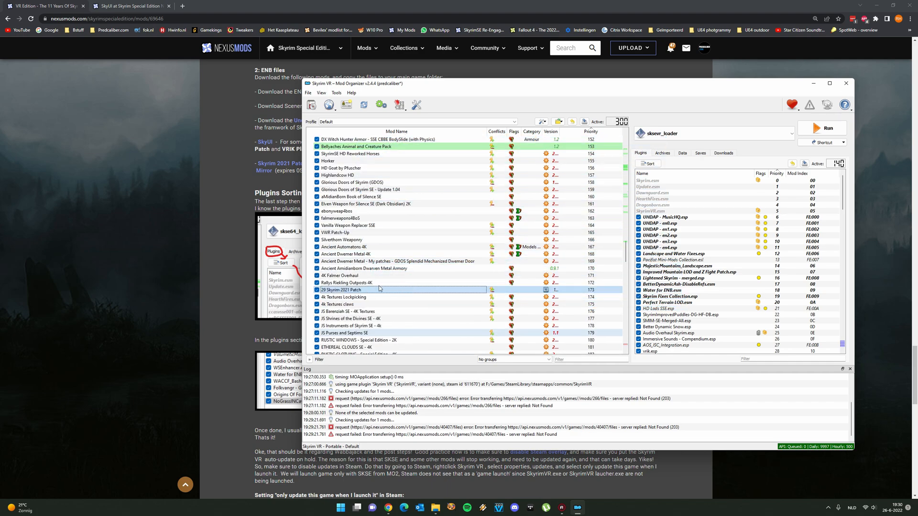
Disable the Enhanced Landscapes.esp, Particle Patch for ENB SSE.esp and Skyrim Flora Overhaul.esp plugins at the end of the load order
{"action": "scroll", "coordinate": [722, 308], "scroll_direction": "down", "scroll_amount": 20}
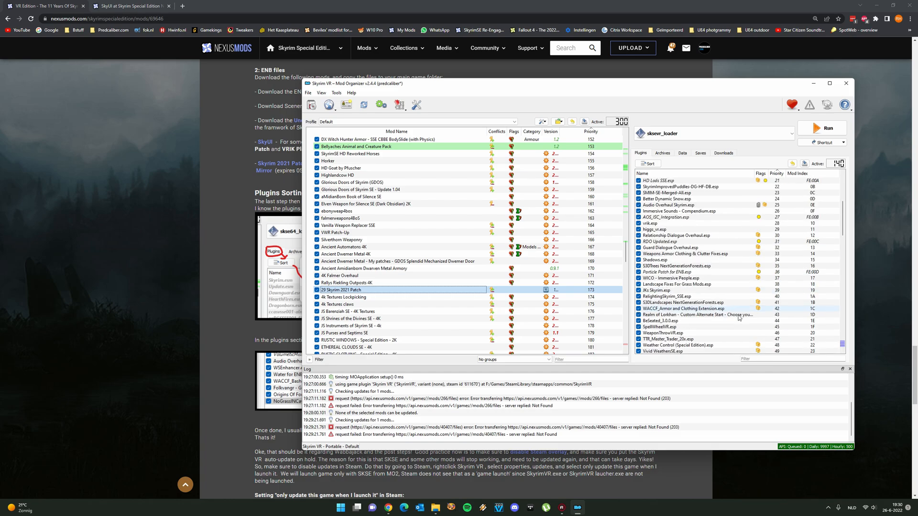
{"action": "scroll", "coordinate": [717, 311], "scroll_direction": "down", "scroll_amount": 15}
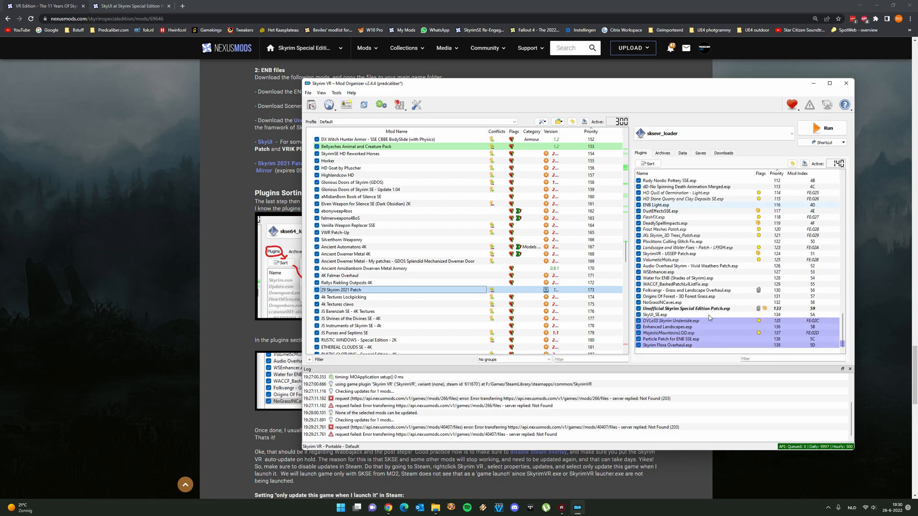
{"action": "left_click", "coordinate": [689, 340]}
{"action": "left_click", "coordinate": [664, 309]}
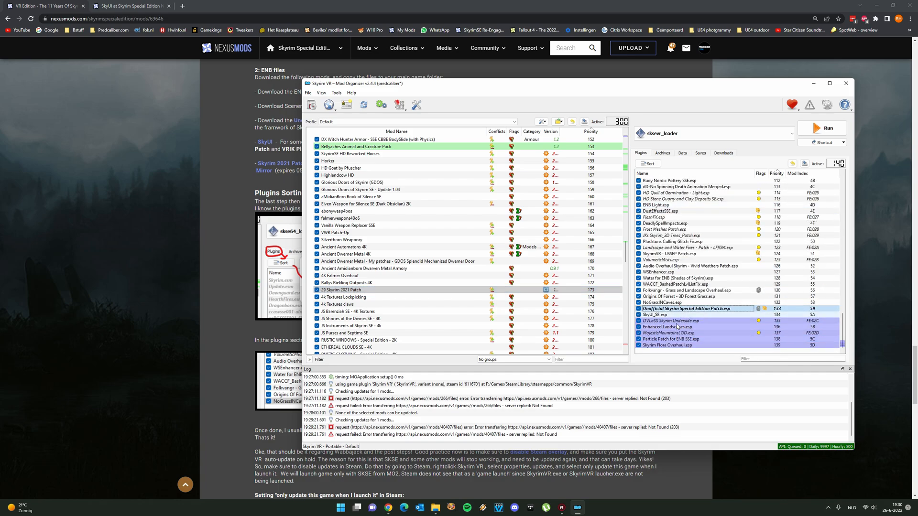
{"action": "left_click", "coordinate": [639, 340]}
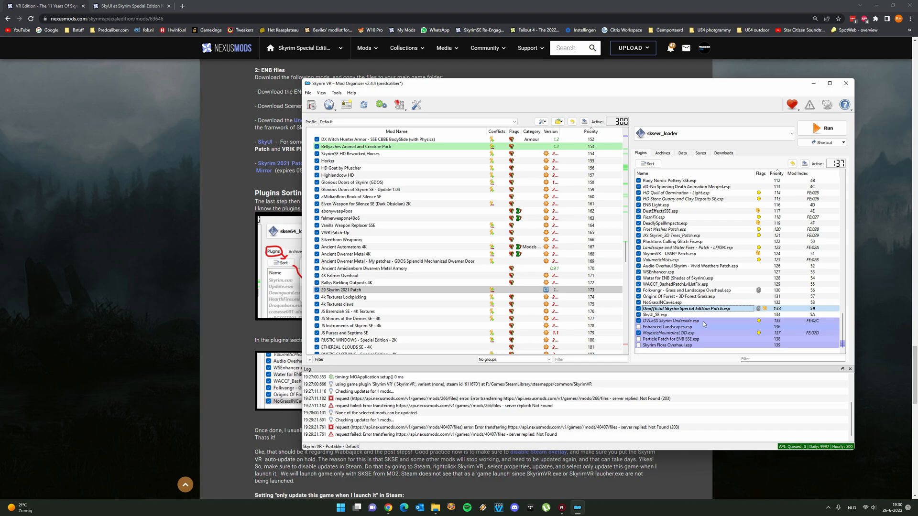
{"action": "left_click", "coordinate": [674, 224]}
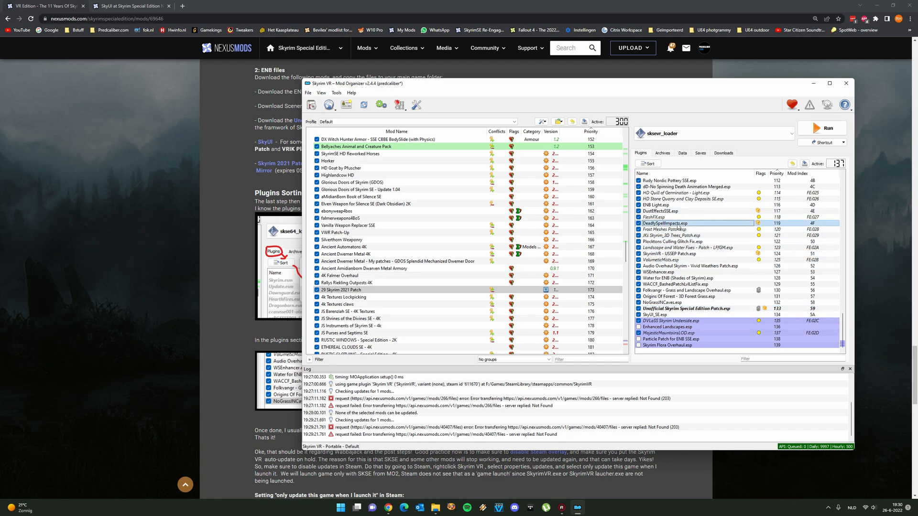
Check the guide's Plugins Sorting section in Chrome, then sort the plugins in Mod Organizer and review and close the LOOT report
{"action": "left_click", "coordinate": [223, 337]}
{"action": "scroll", "coordinate": [223, 337], "scroll_direction": "down", "scroll_amount": 3}
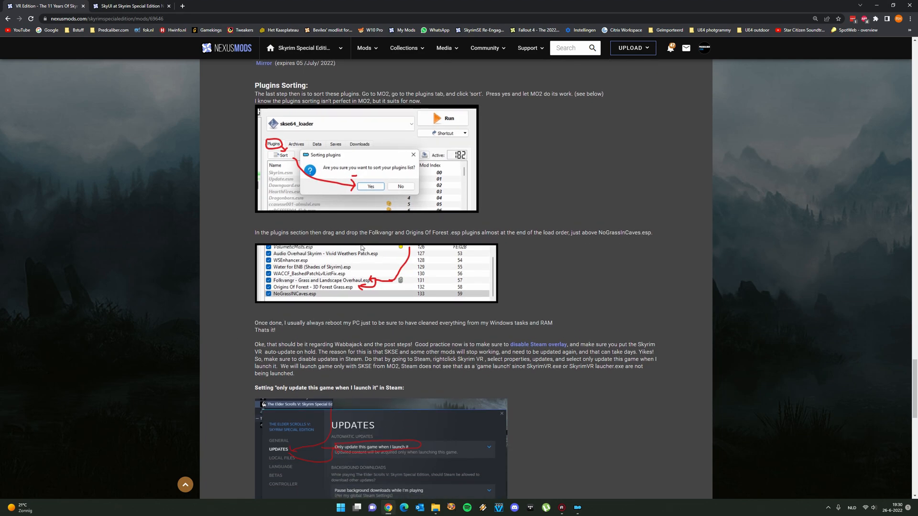
{"action": "left_click", "coordinate": [578, 508]}
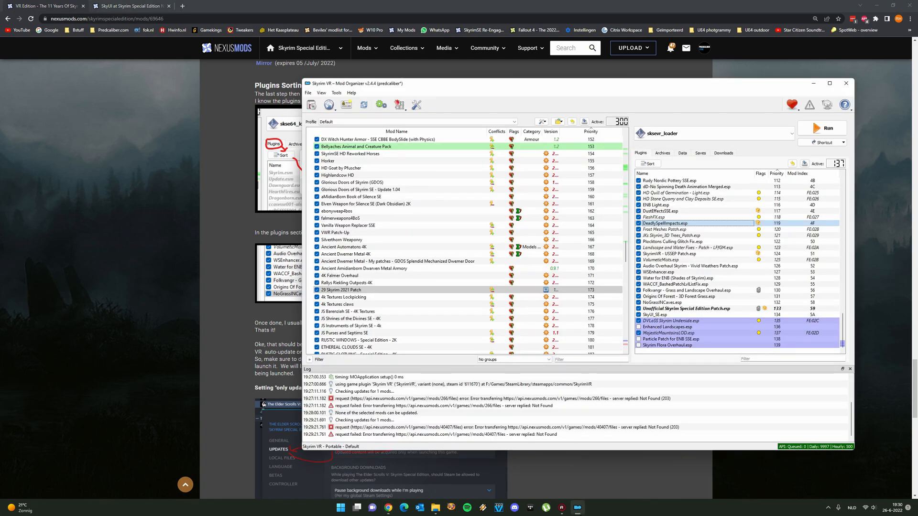
{"action": "left_click", "coordinate": [651, 163]}
{"action": "left_click", "coordinate": [589, 279]}
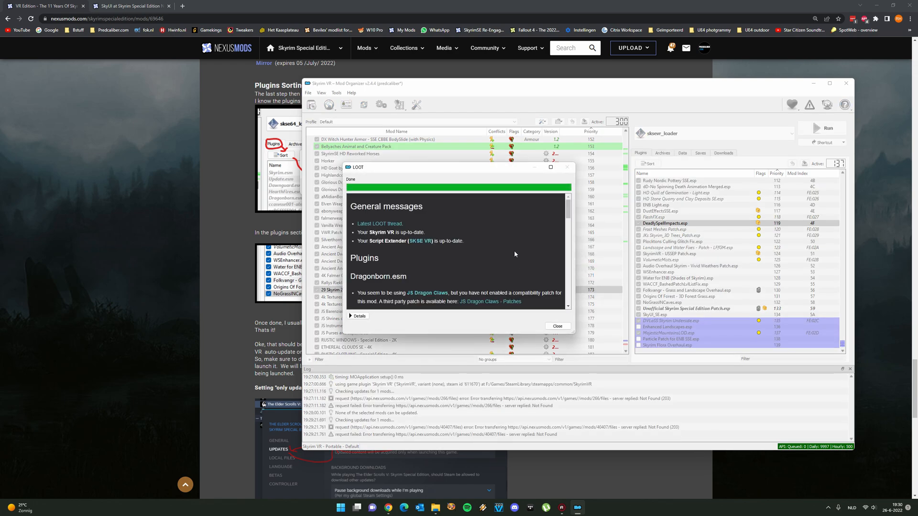
{"action": "scroll", "coordinate": [505, 259], "scroll_direction": "down", "scroll_amount": 2}
{"action": "scroll", "coordinate": [505, 259], "scroll_direction": "down", "scroll_amount": 10}
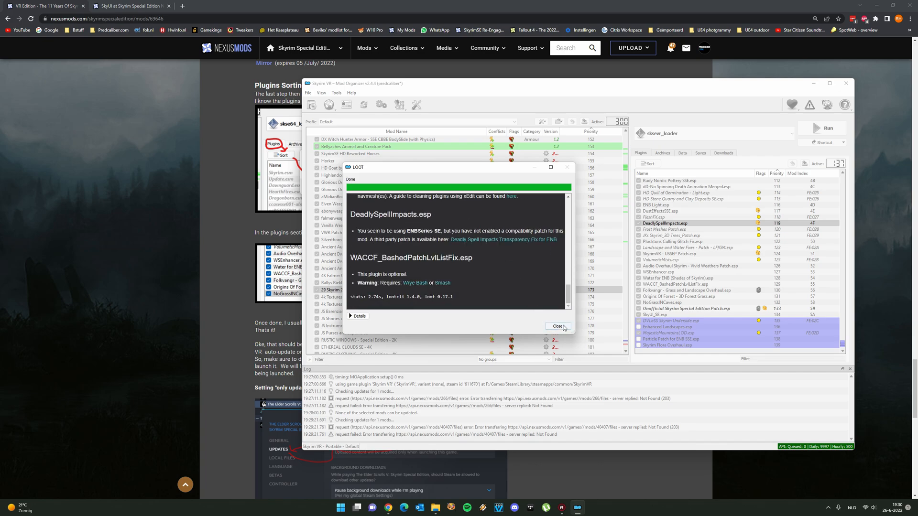
{"action": "left_click", "coordinate": [563, 325]}
{"action": "left_click", "coordinate": [698, 290]}
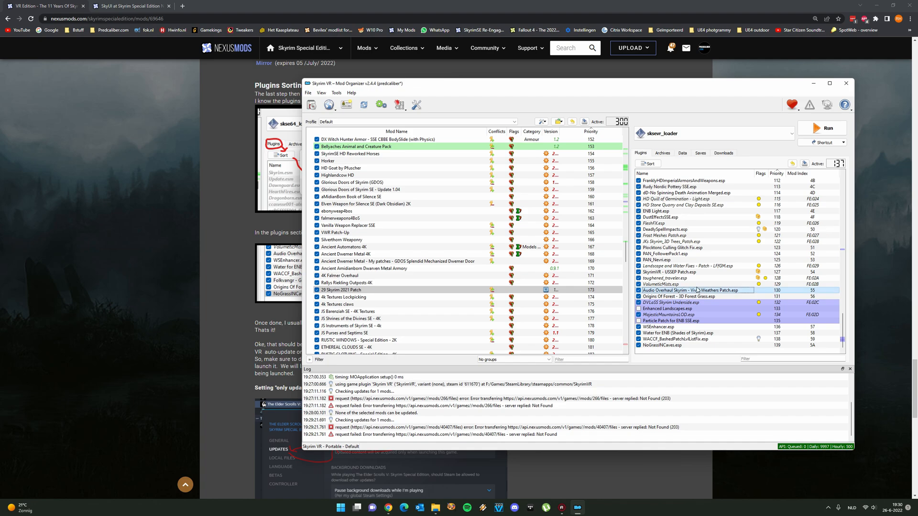
Check the guide's Folkvangr and Origins Of Forest placement in Chrome, then filter Mod Organizer's plugins by "folk" and clear the filter
{"action": "left_click", "coordinate": [237, 285]}
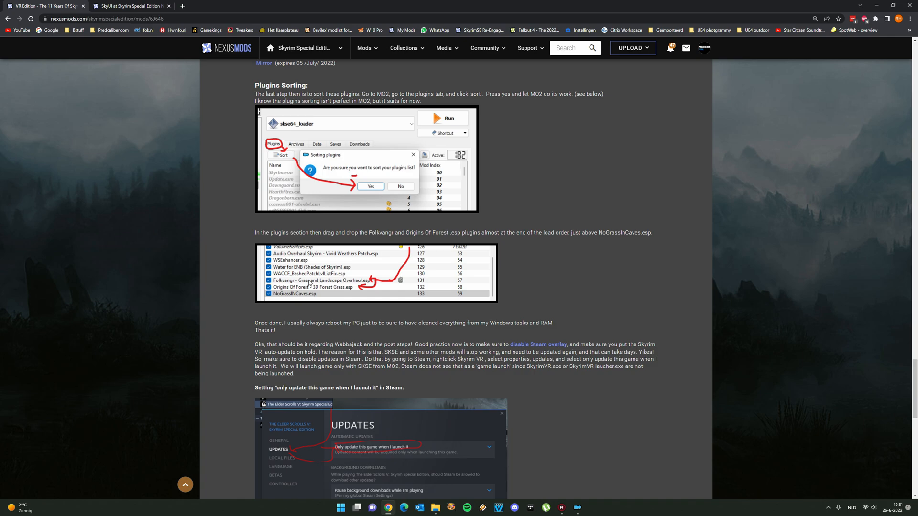
{"action": "left_click", "coordinate": [578, 508]}
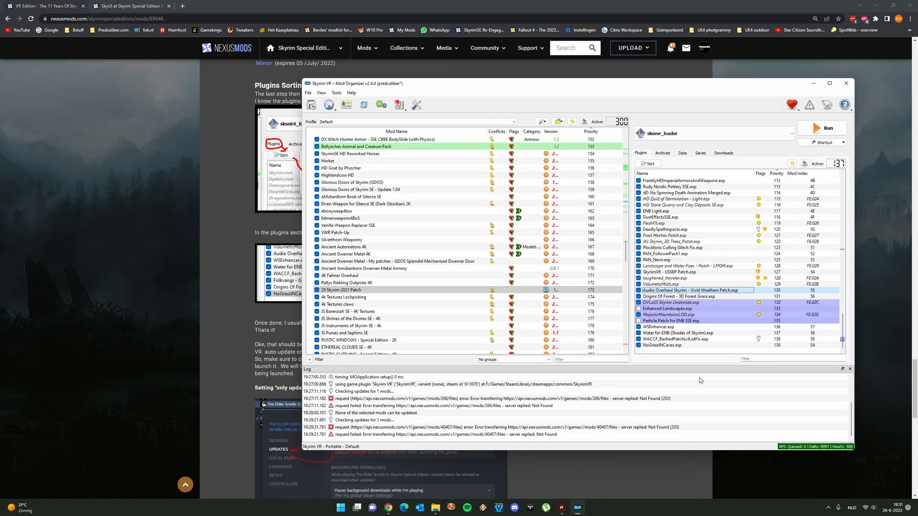
{"action": "left_click", "coordinate": [676, 328]}
{"action": "scroll", "coordinate": [403, 304], "scroll_direction": "down", "scroll_amount": 12}
{"action": "scroll", "coordinate": [402, 303], "scroll_direction": "down", "scroll_amount": 20}
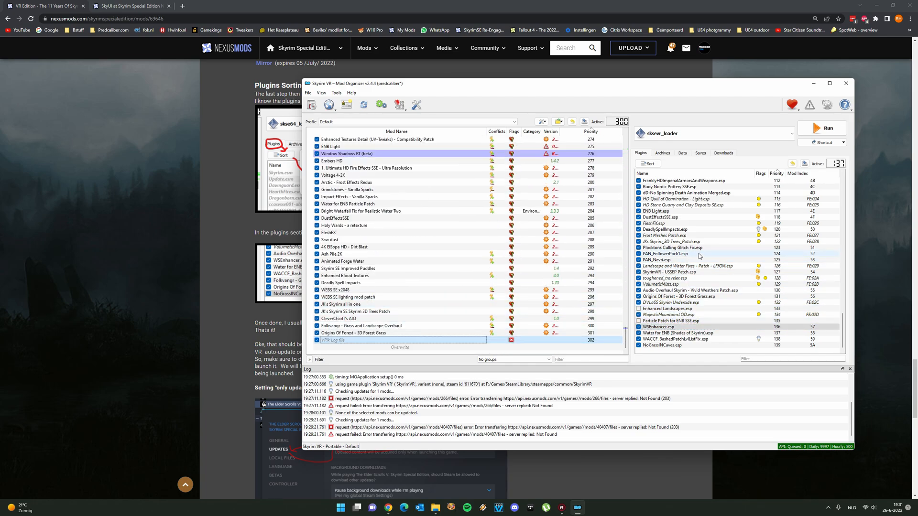
{"action": "left_click", "coordinate": [760, 359]}
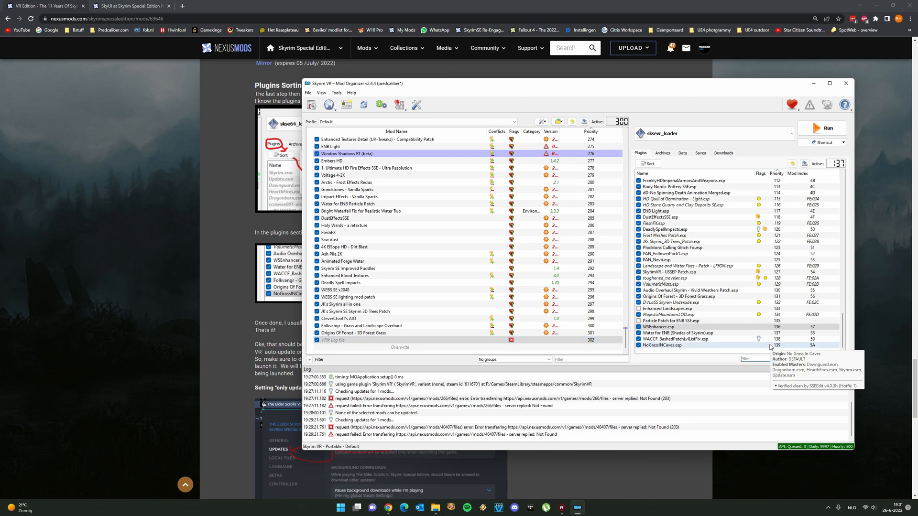
{"action": "type", "text": "folk"}
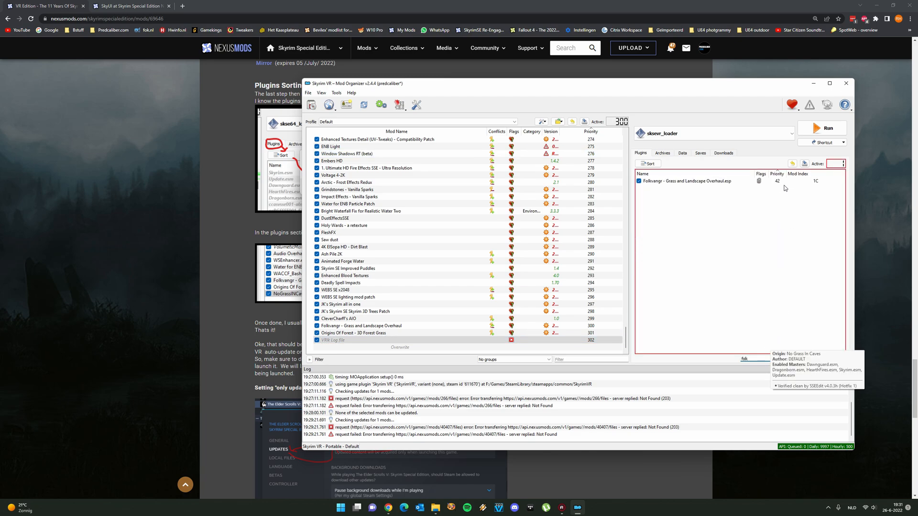
{"action": "key", "text": "BackSpace"}
{"action": "key", "text": "BackSpace"}
{"action": "key", "text": "BackSpace"}
{"action": "key", "text": "BackSpace"}
Move Folkvangr - Grass and Landscape Overhaul.esp down the load order to just above NoGrassINCaves.esp
{"action": "scroll", "coordinate": [712, 296], "scroll_direction": "down", "scroll_amount": 3}
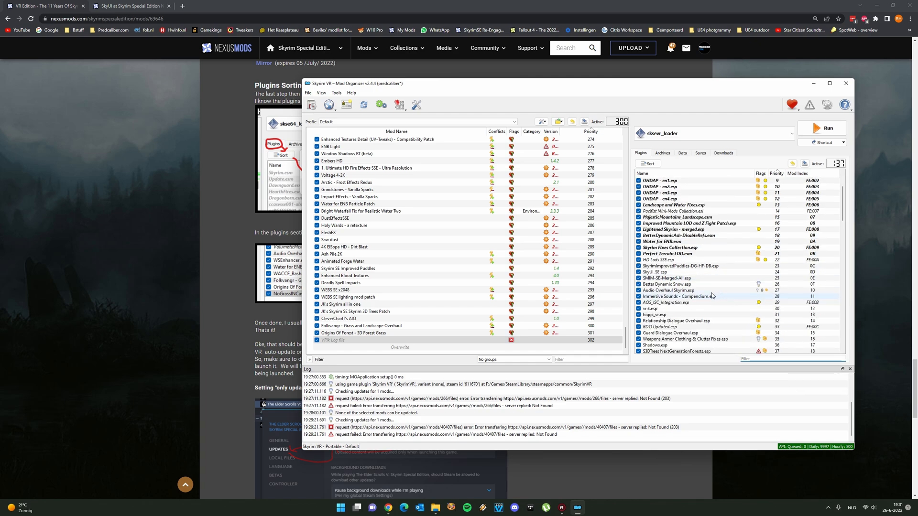
{"action": "scroll", "coordinate": [712, 296], "scroll_direction": "down", "scroll_amount": 4}
{"action": "left_click", "coordinate": [691, 302]}
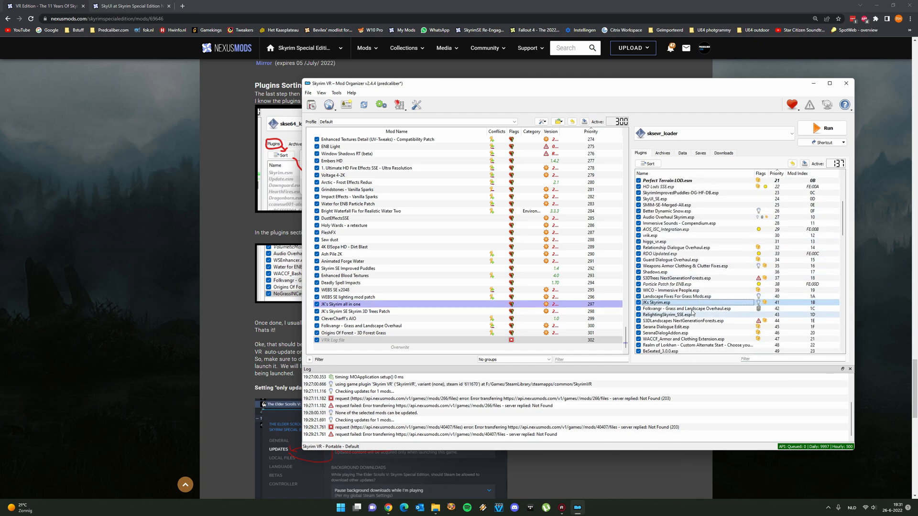
{"action": "left_click", "coordinate": [689, 309]}
{"action": "left_click_drag", "start_coordinate": [686, 303], "coordinate": [708, 349]}
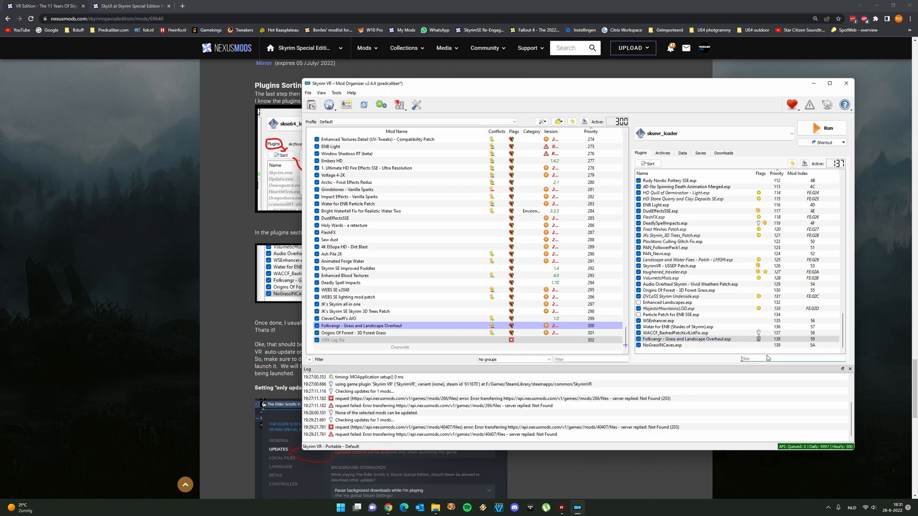
Filter the plugins by "ori", clear the filter, and move Origins Of Forest - 3D Forest Grass.esp between Folkvangr and NoGrassINCaves.esp
{"action": "left_click", "coordinate": [767, 358]}
{"action": "type", "text": "ori"}
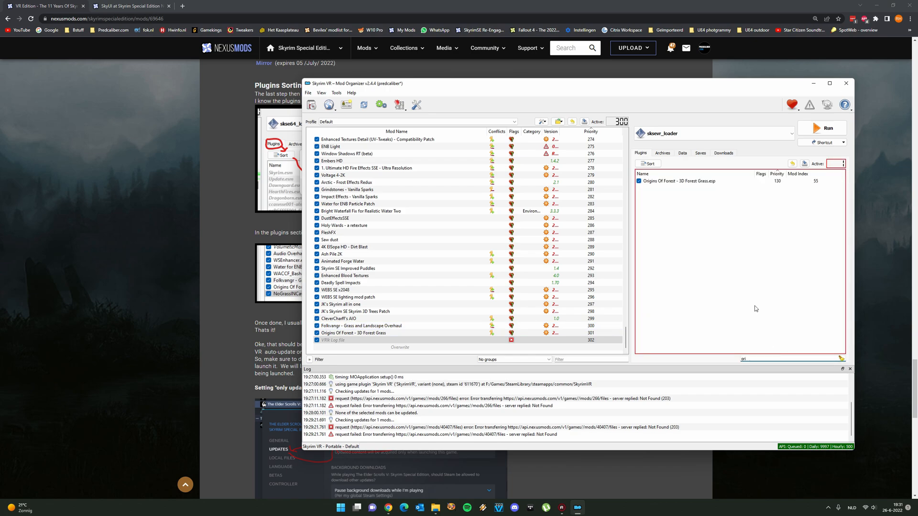
{"action": "key", "text": "BackSpace"}
{"action": "key", "text": "BackSpace"}
{"action": "key", "text": "BackSpace"}
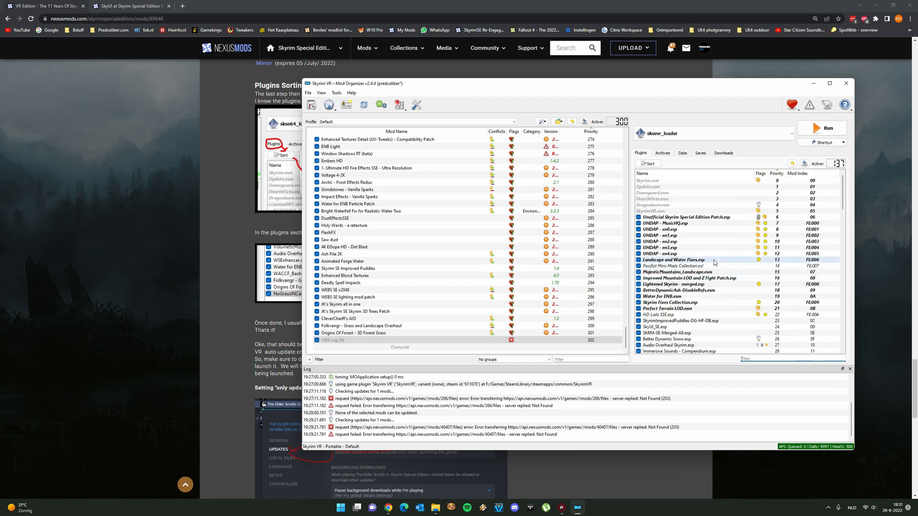
{"action": "scroll", "coordinate": [715, 262], "scroll_direction": "down", "scroll_amount": 20}
{"action": "left_click", "coordinate": [684, 290]}
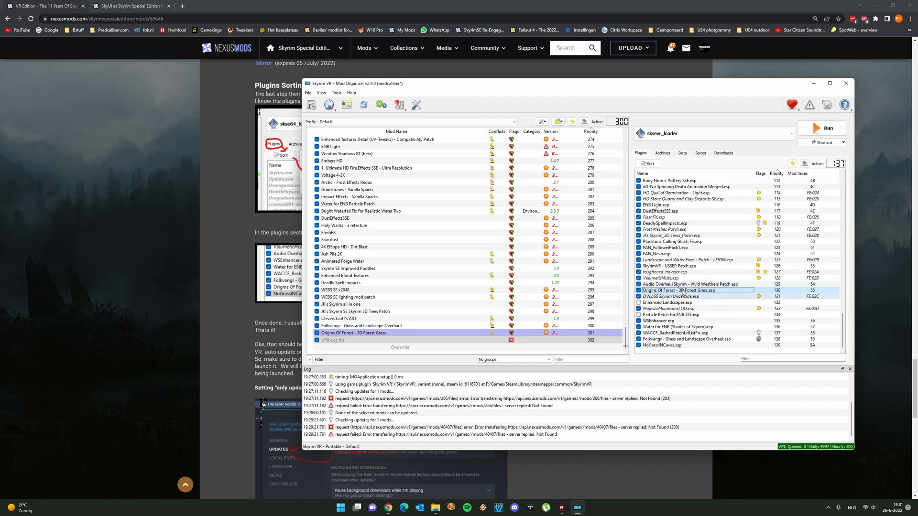
{"action": "left_click_drag", "start_coordinate": [684, 291], "coordinate": [664, 340]}
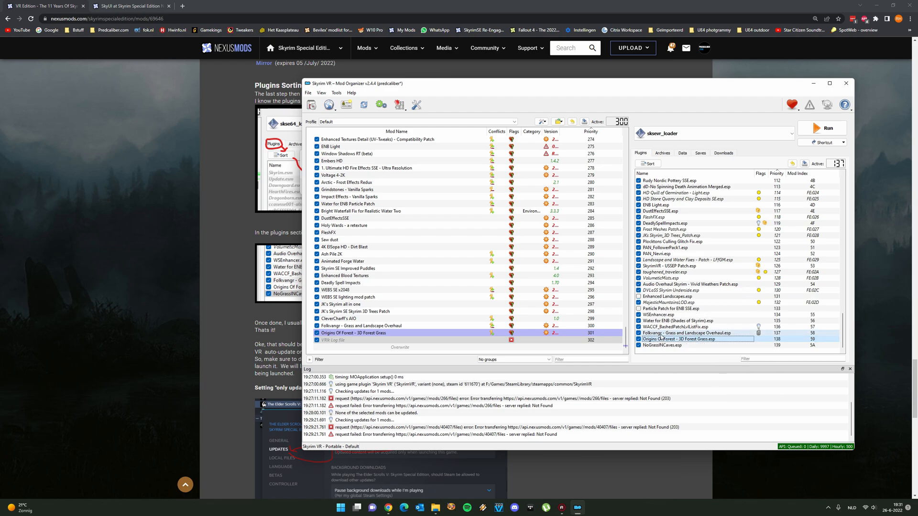
{"action": "left_click", "coordinate": [661, 335]}
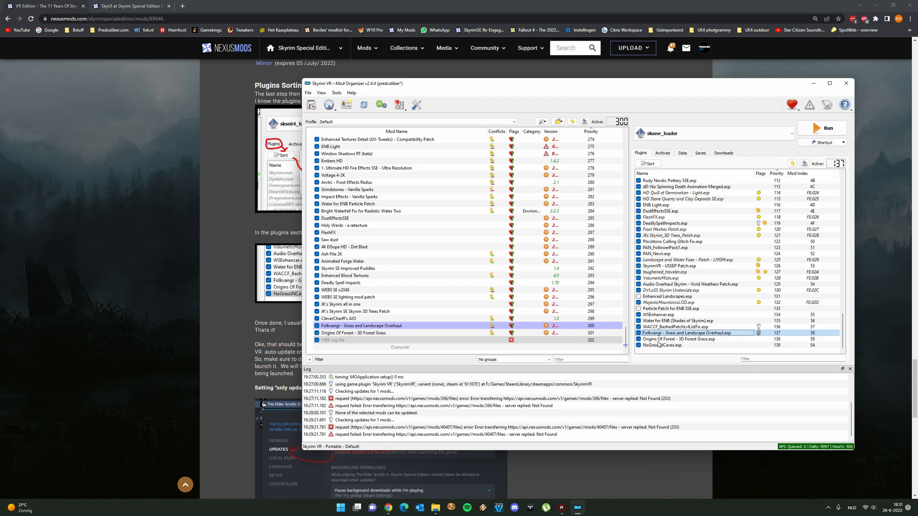
{"action": "left_click", "coordinate": [687, 340]}
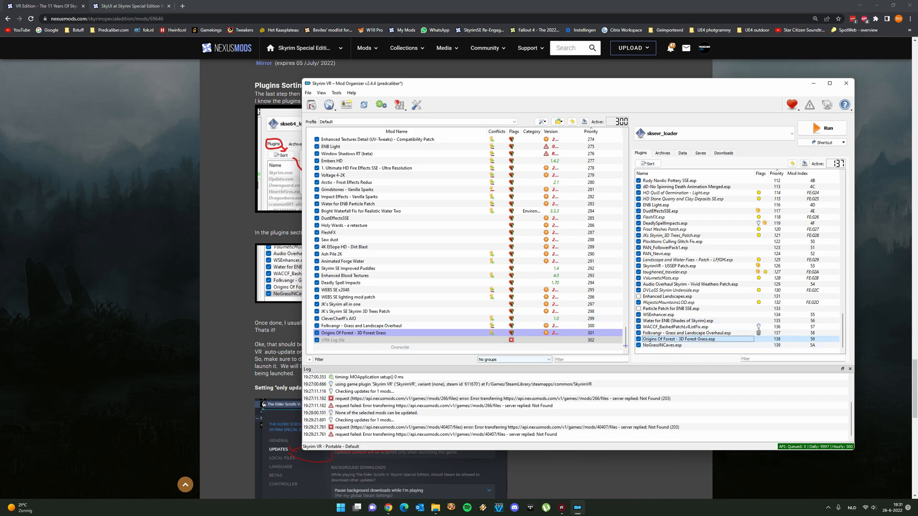
Read the guide's closing advice in Chrome on rebooting, disabling the Steam overlay and restricting Skyrim VR's automatic updates
{"action": "left_click", "coordinate": [216, 329]}
{"action": "scroll", "coordinate": [318, 345], "scroll_direction": "down", "scroll_amount": 3}
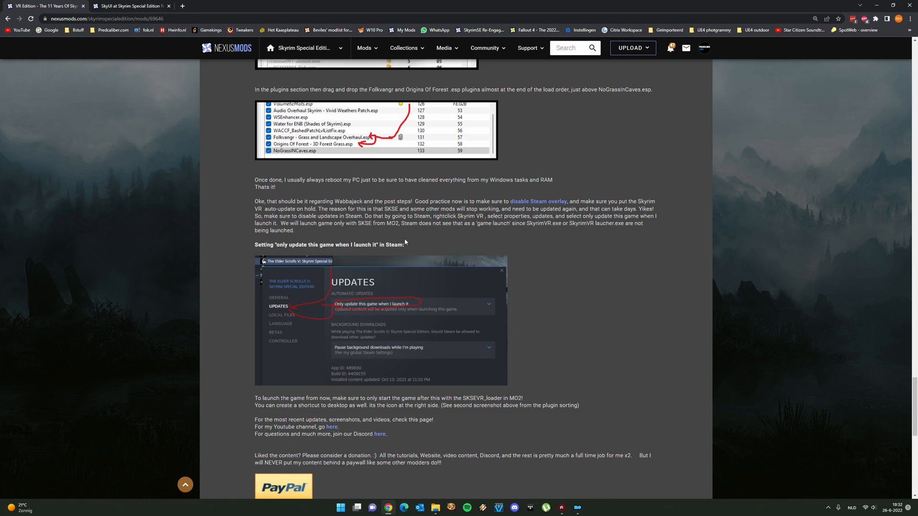
{"action": "scroll", "coordinate": [443, 216], "scroll_direction": "up", "scroll_amount": 2}
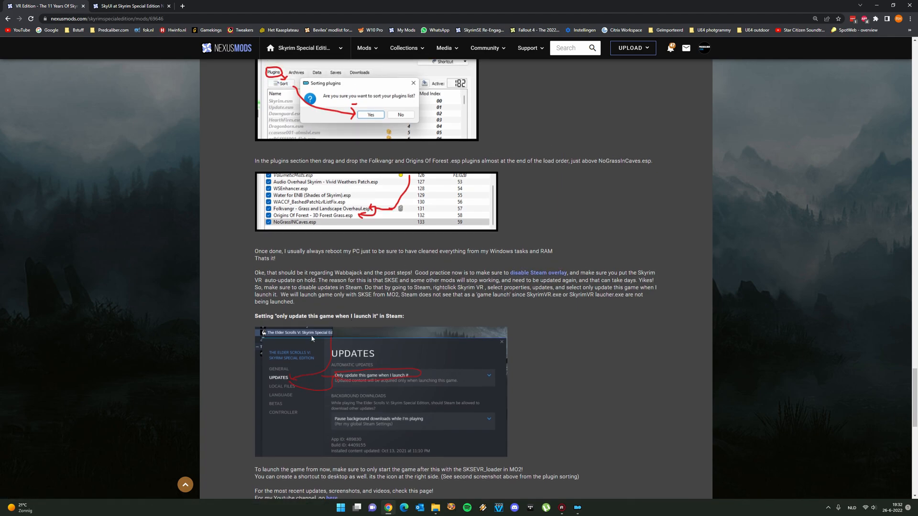
{"action": "scroll", "coordinate": [368, 327], "scroll_direction": "down", "scroll_amount": 2}
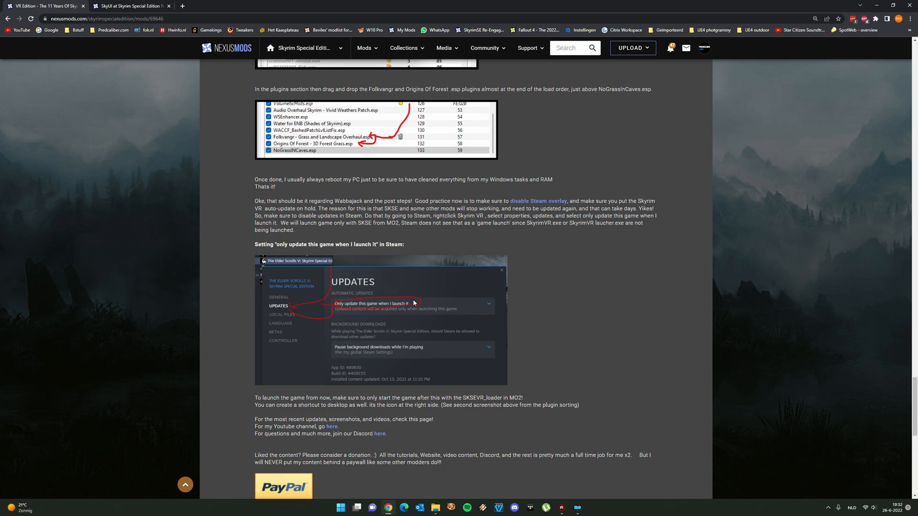
{"action": "scroll", "coordinate": [404, 296], "scroll_direction": "up", "scroll_amount": 3}
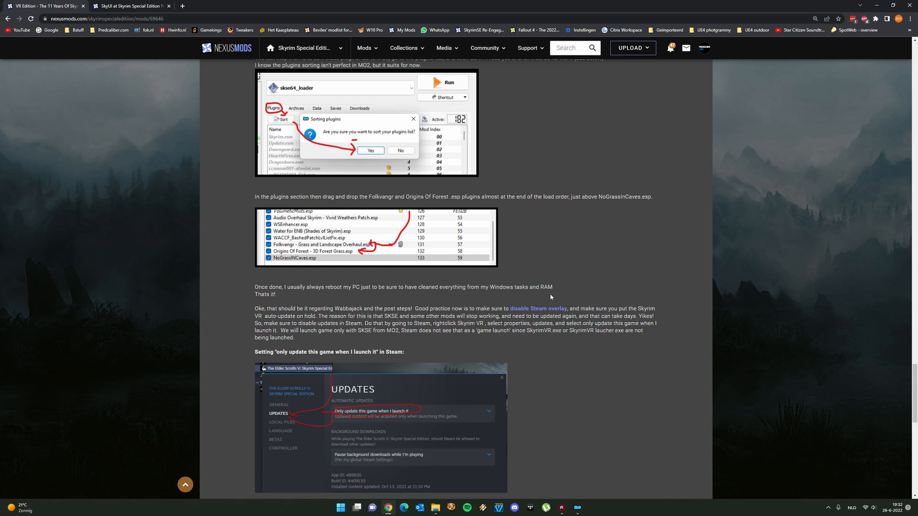
{"action": "scroll", "coordinate": [523, 301], "scroll_direction": "down", "scroll_amount": 5}
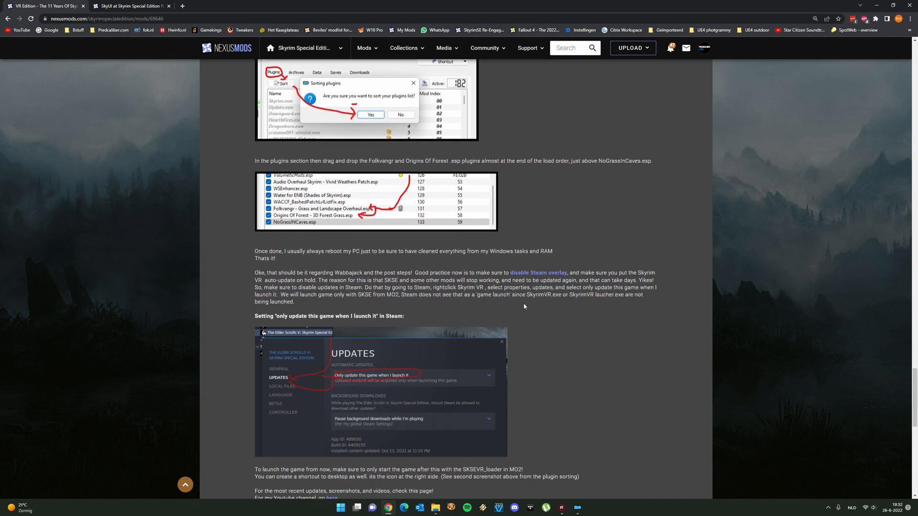
{"action": "scroll", "coordinate": [523, 301], "scroll_direction": "up", "scroll_amount": 3}
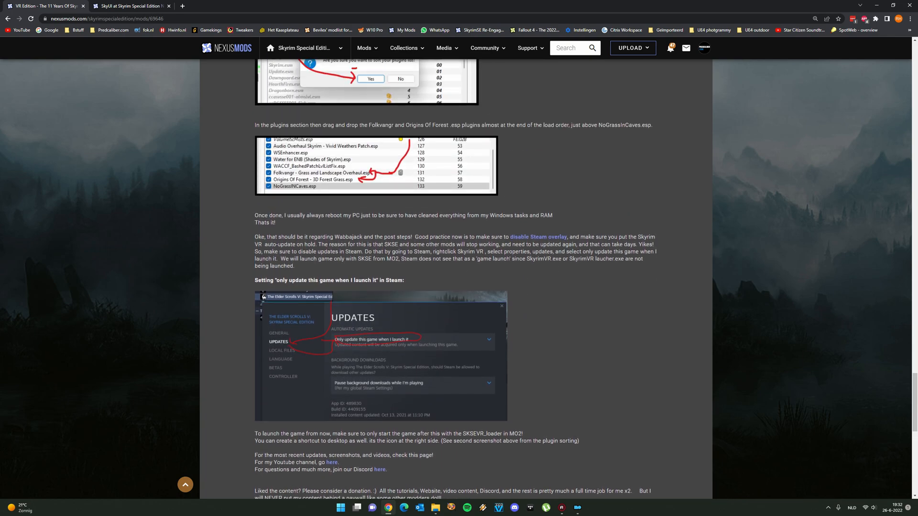
Return to Mod Organizer, check the selected launch executable, then open the INI Editor and search skyrimvr.ini for "cheat"
{"action": "left_click", "coordinate": [578, 508]}
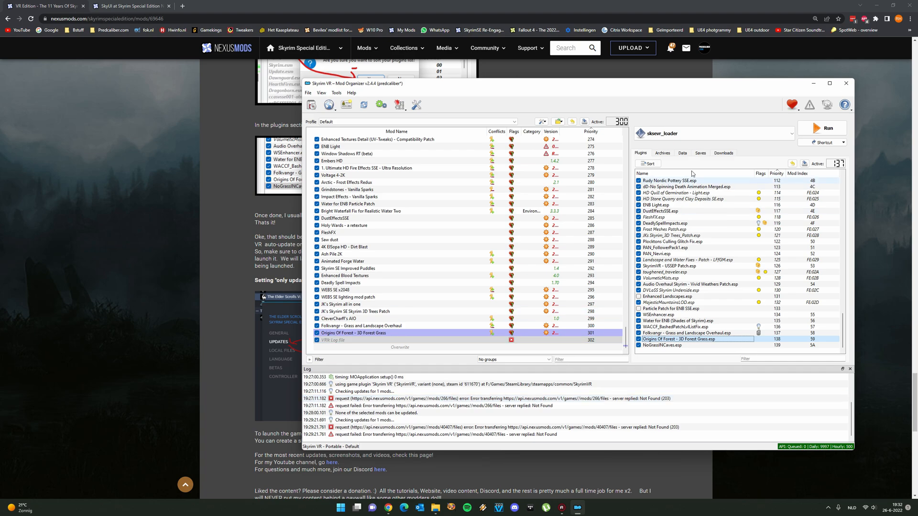
{"action": "left_click", "coordinate": [683, 133]}
{"action": "left_click", "coordinate": [683, 133]}
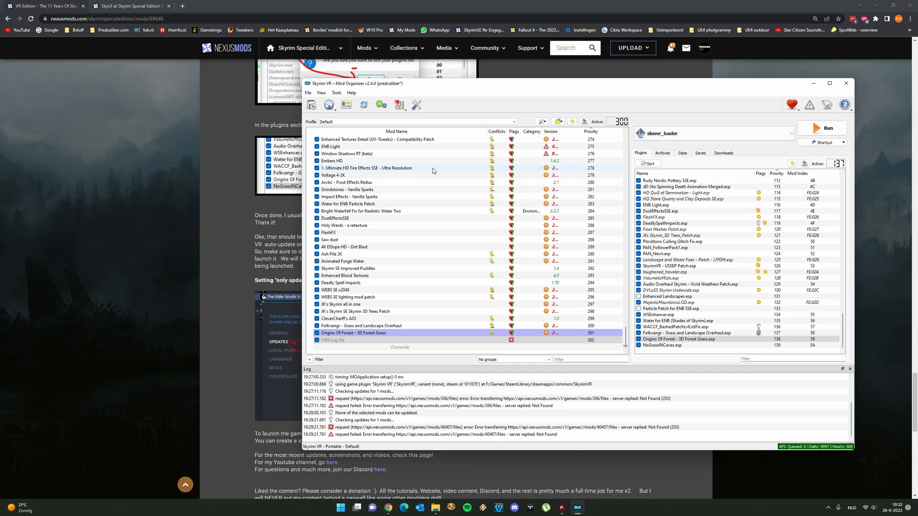
{"action": "left_click", "coordinate": [402, 111]}
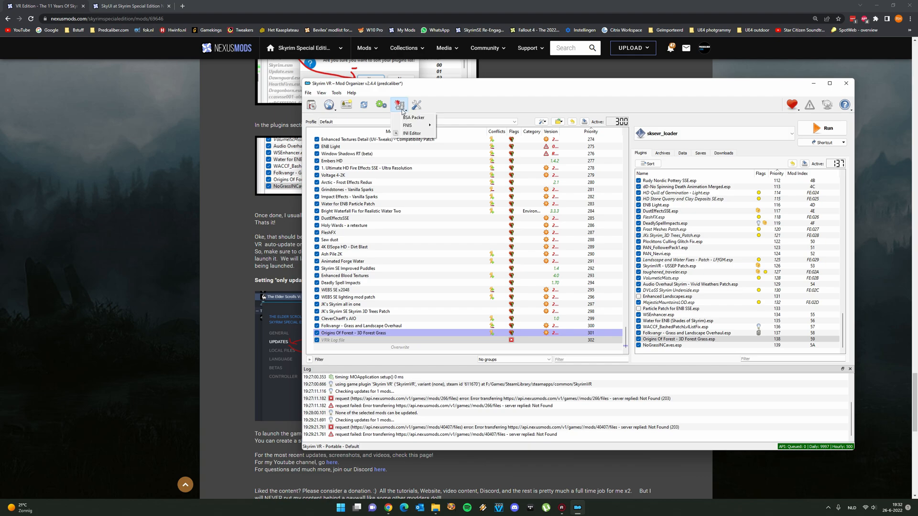
{"action": "left_click", "coordinate": [417, 132]}
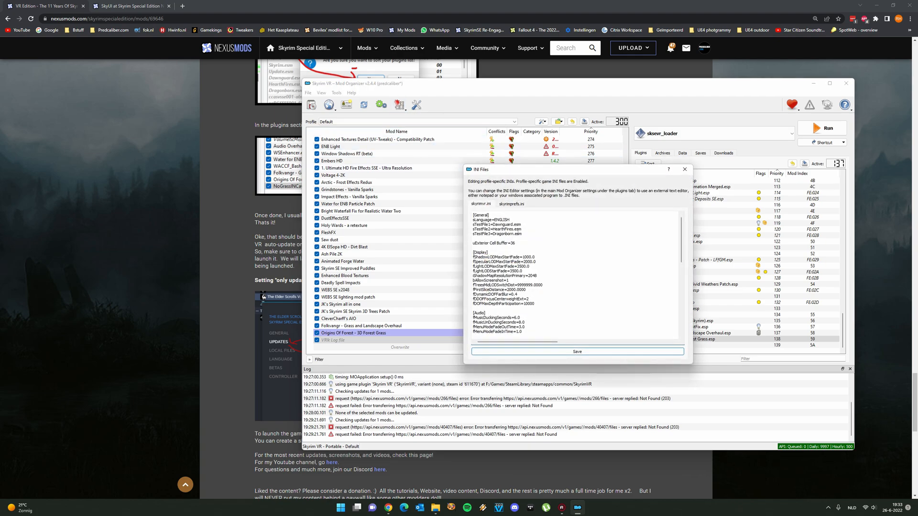
{"action": "key", "text": "ctrl+f"}
{"action": "type", "text": "cheat"}
{"action": "key", "text": "Return"}
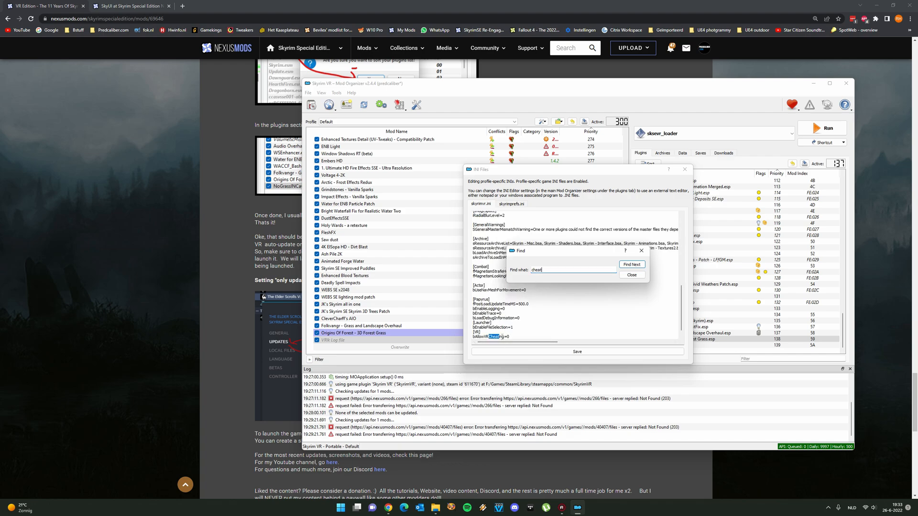
{"action": "left_click", "coordinate": [641, 250]}
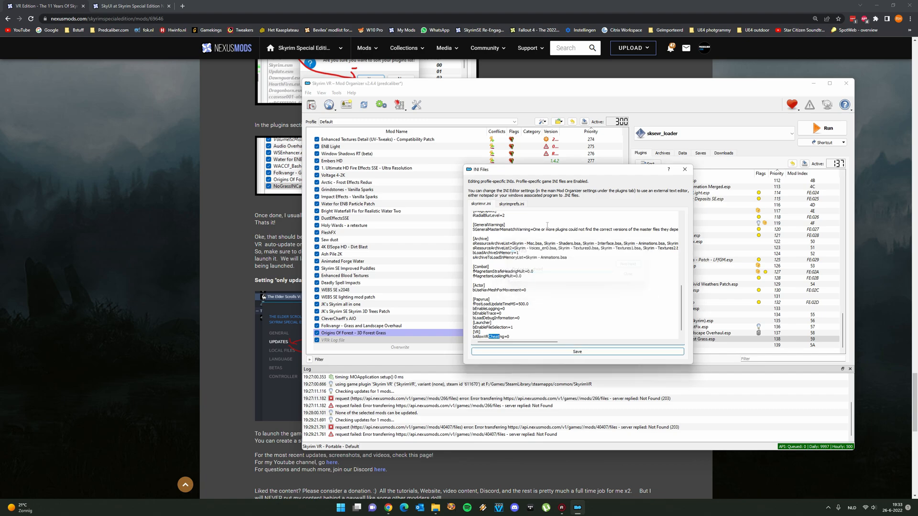
Search skyrimprefs.ini for "cheat" to check the VR cheating setting, then close the INI Editor without saving
{"action": "left_click", "coordinate": [519, 205]}
{"action": "key", "text": "ctrl+f"}
{"action": "type", "text": "d"}
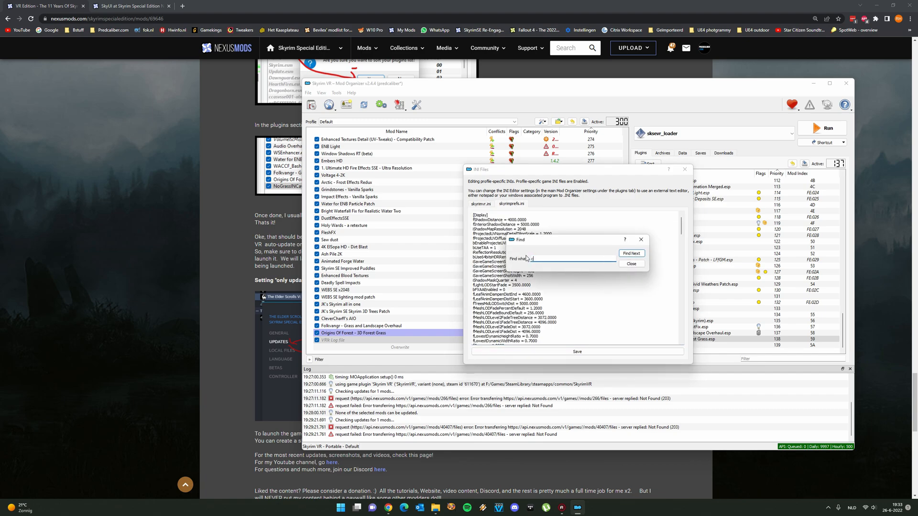
{"action": "type", "text": "heat"}
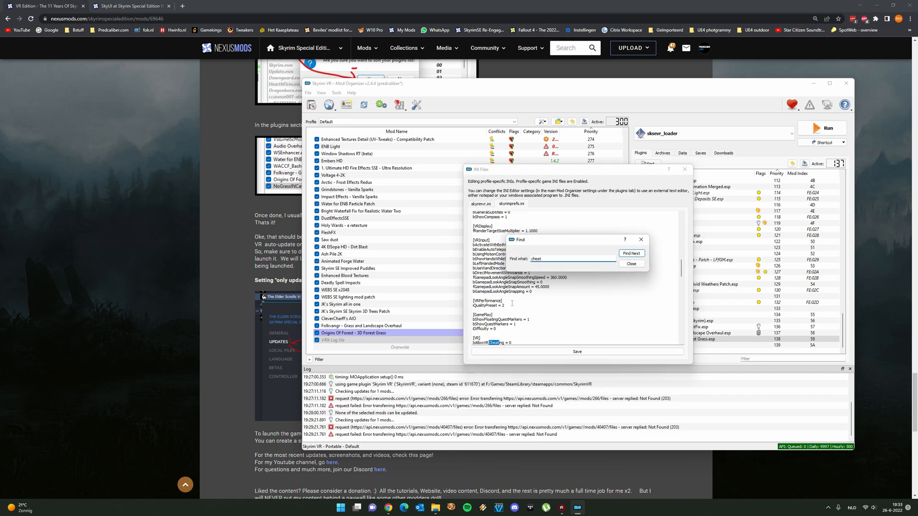
{"action": "key", "text": "Escape"}
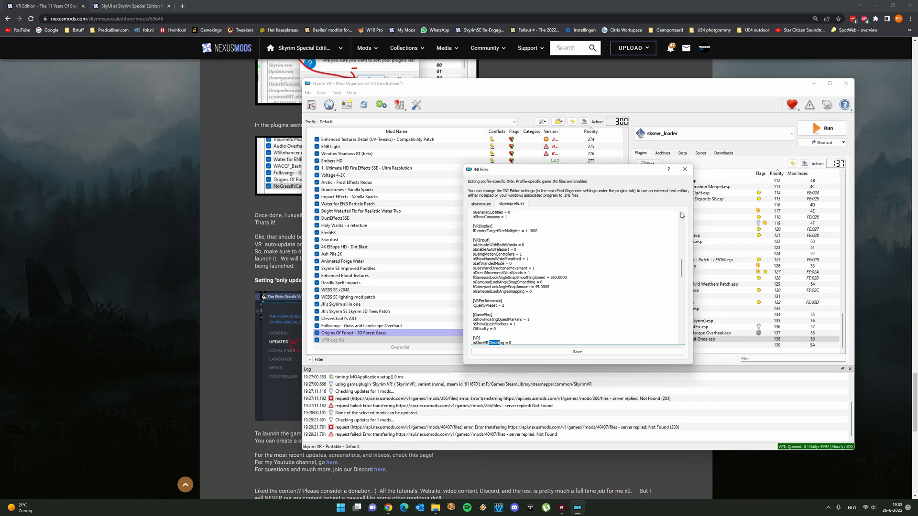
{"action": "left_click", "coordinate": [685, 170]}
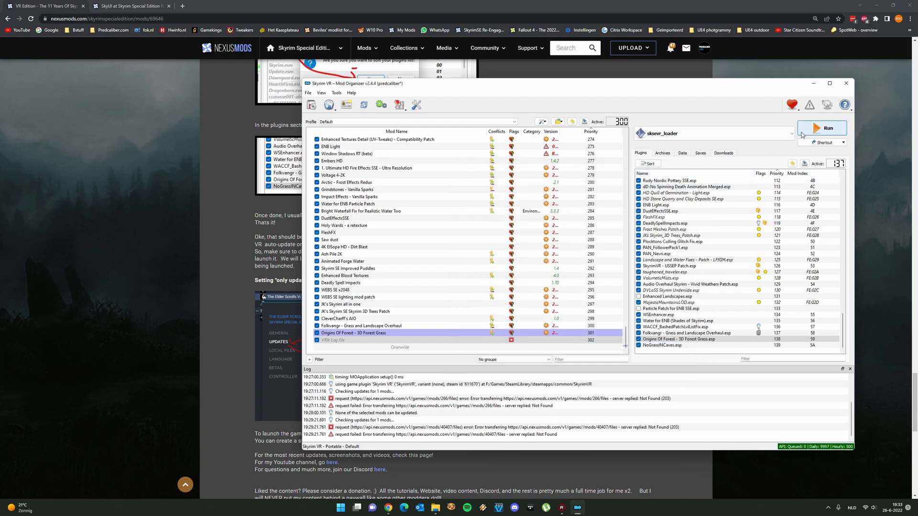